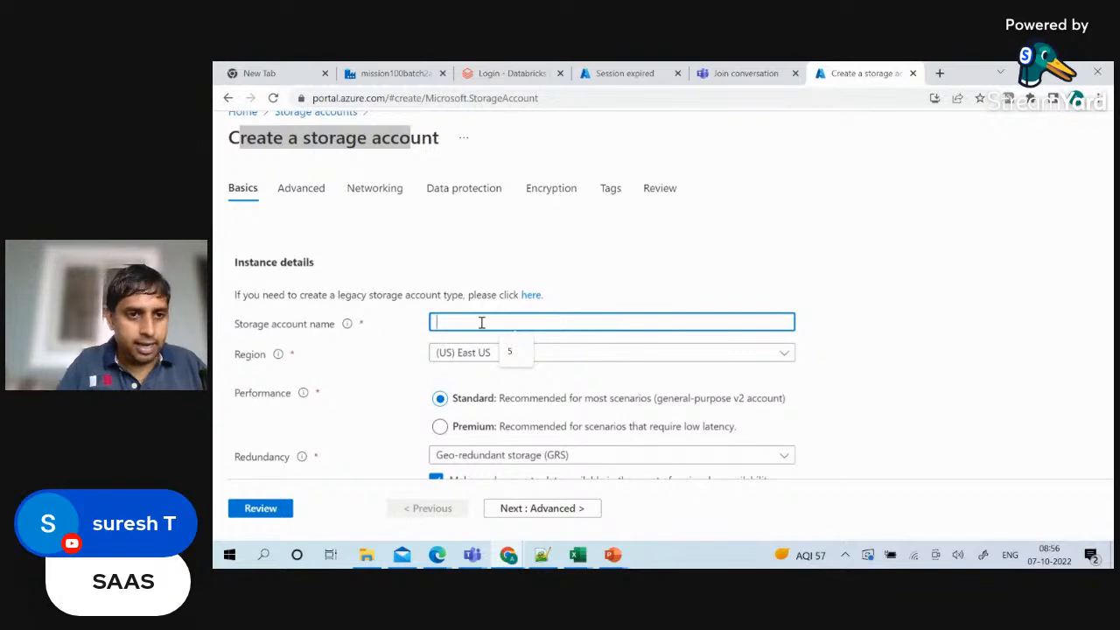
Name the new storage account azfreesessiondemo1.
{"action": "type", "text": "azfreesessionde"}
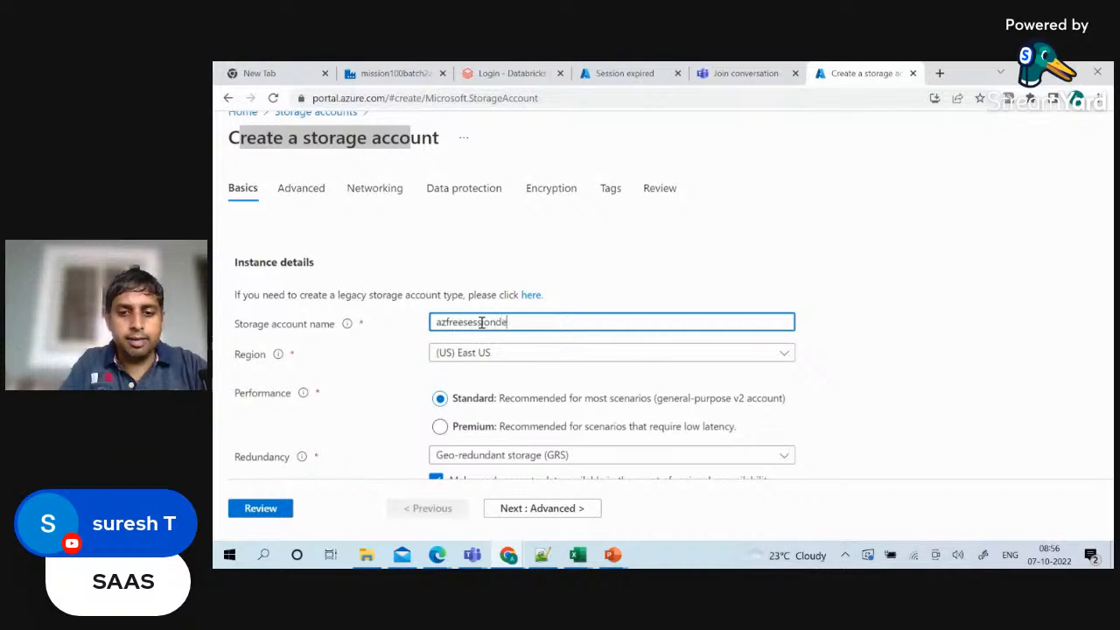
{"action": "type", "text": "mo1"}
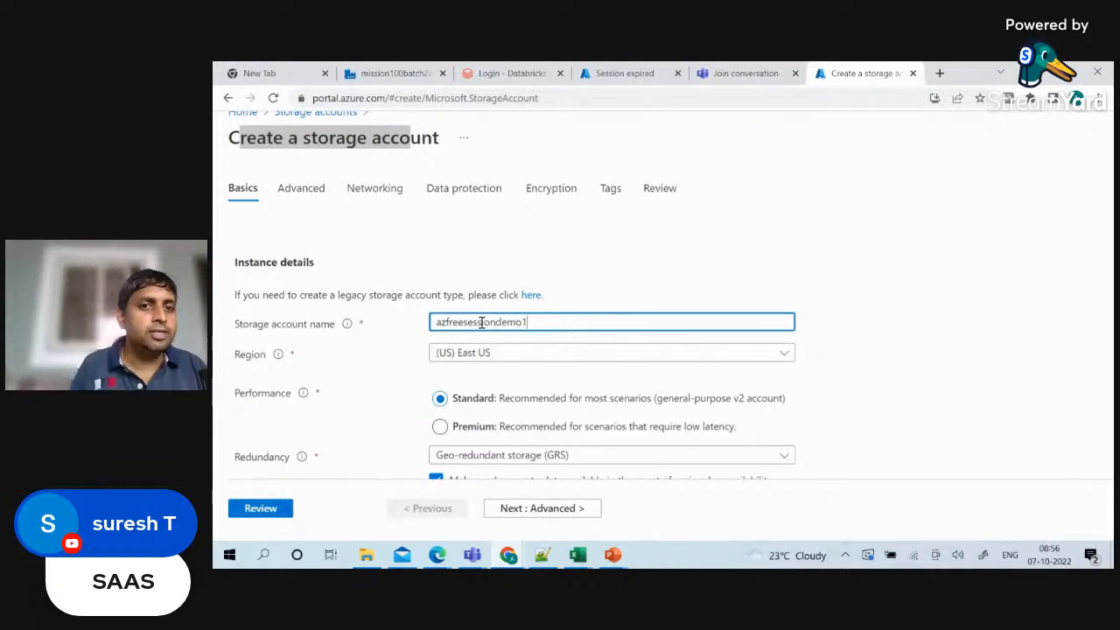
{"action": "left_click", "coordinate": [600, 295]}
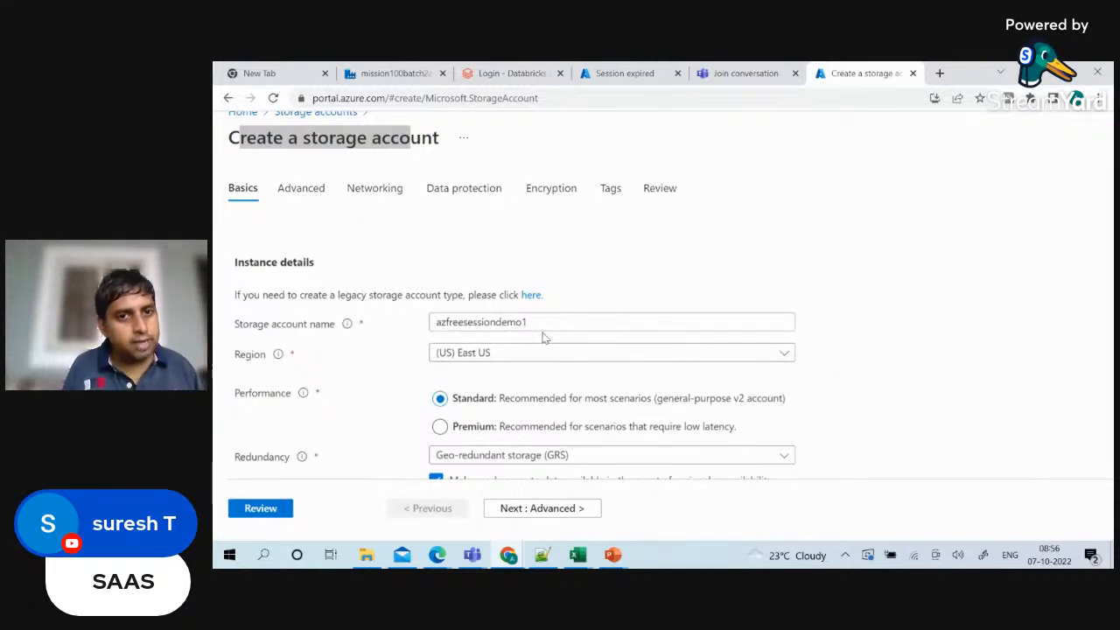
{"action": "left_click", "coordinate": [512, 322]}
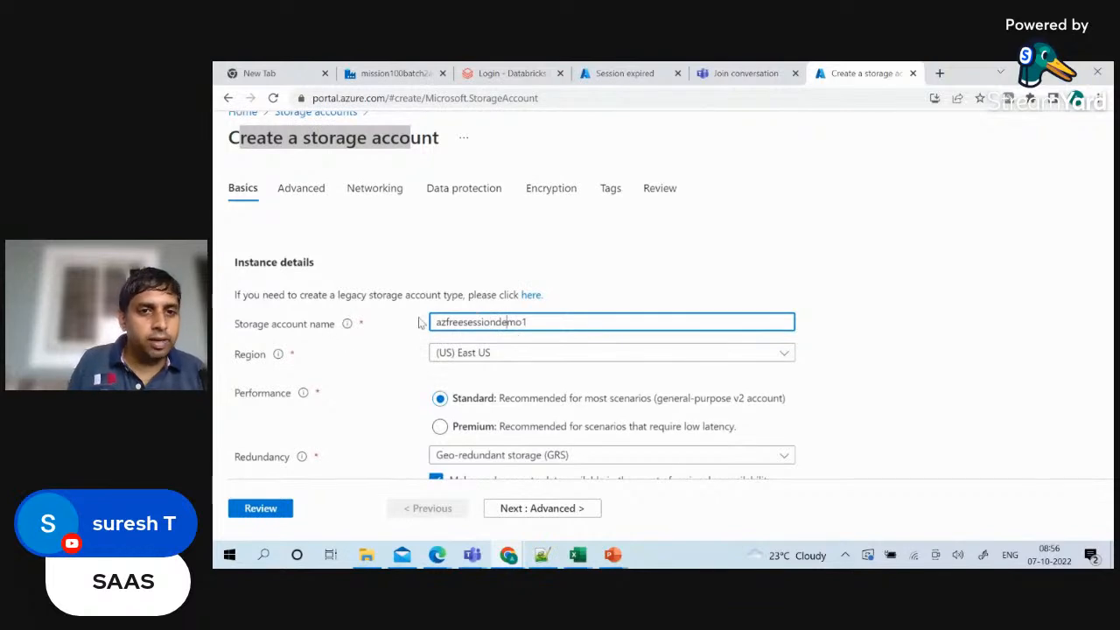
{"action": "double_click", "coordinate": [446, 322]}
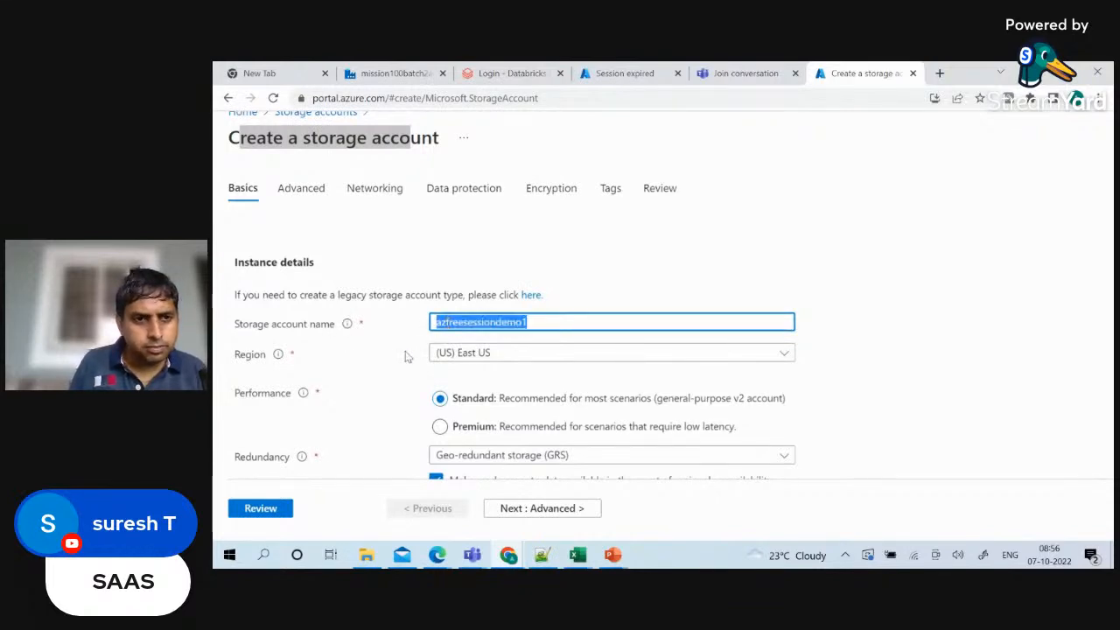
Look through the available Azure regions and choose (US) East US for the storage account.
{"action": "mouse_move", "coordinate": [276, 357]}
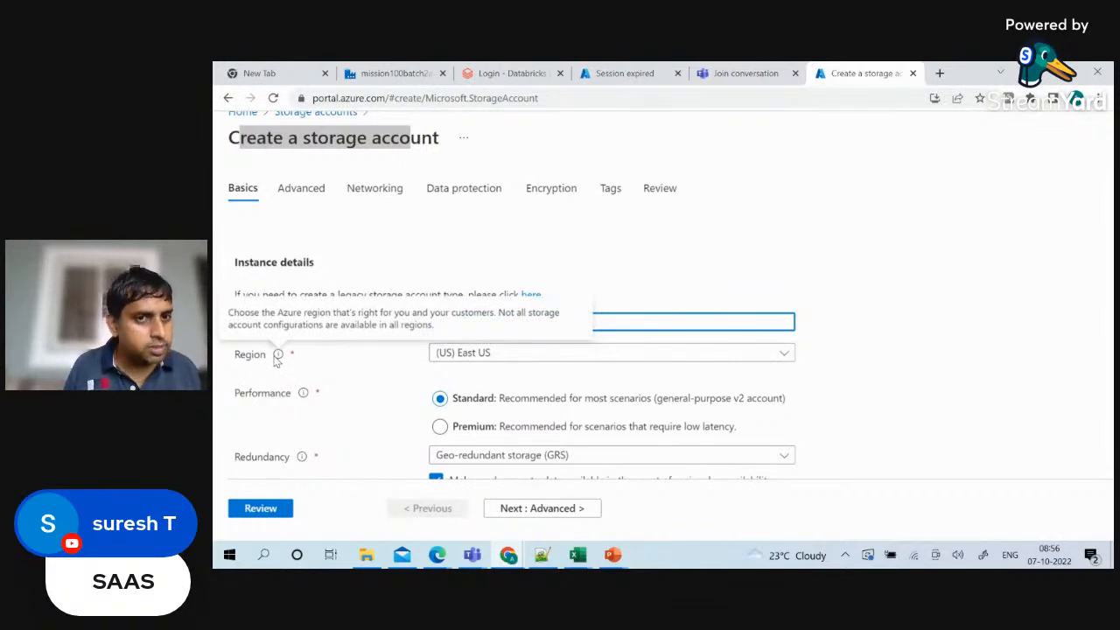
{"action": "double_click", "coordinate": [242, 361]}
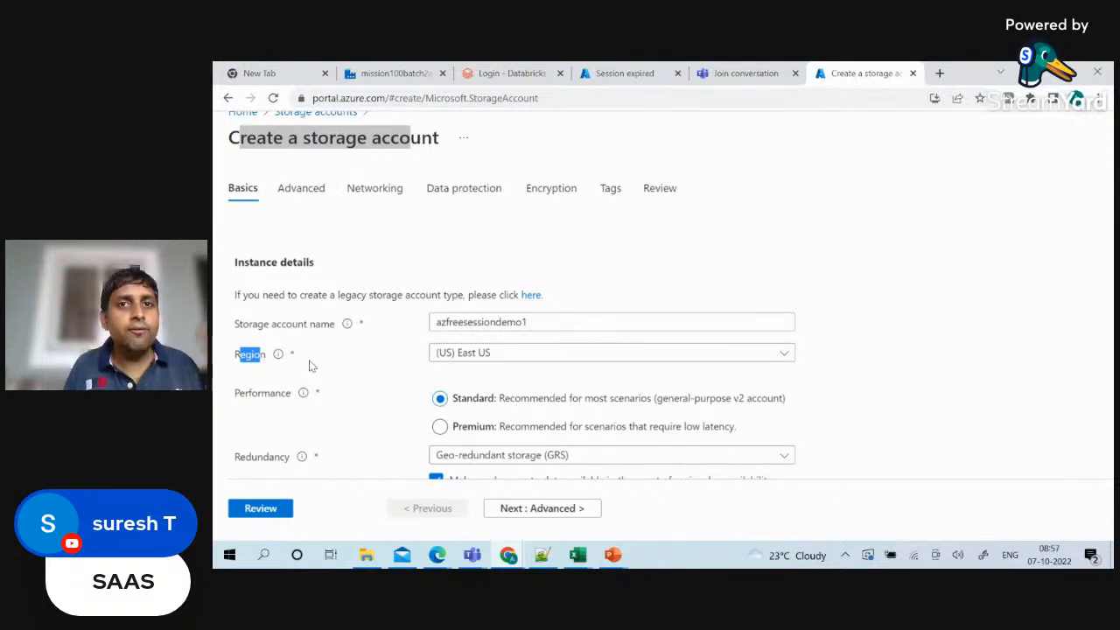
{"action": "left_click", "coordinate": [566, 359]}
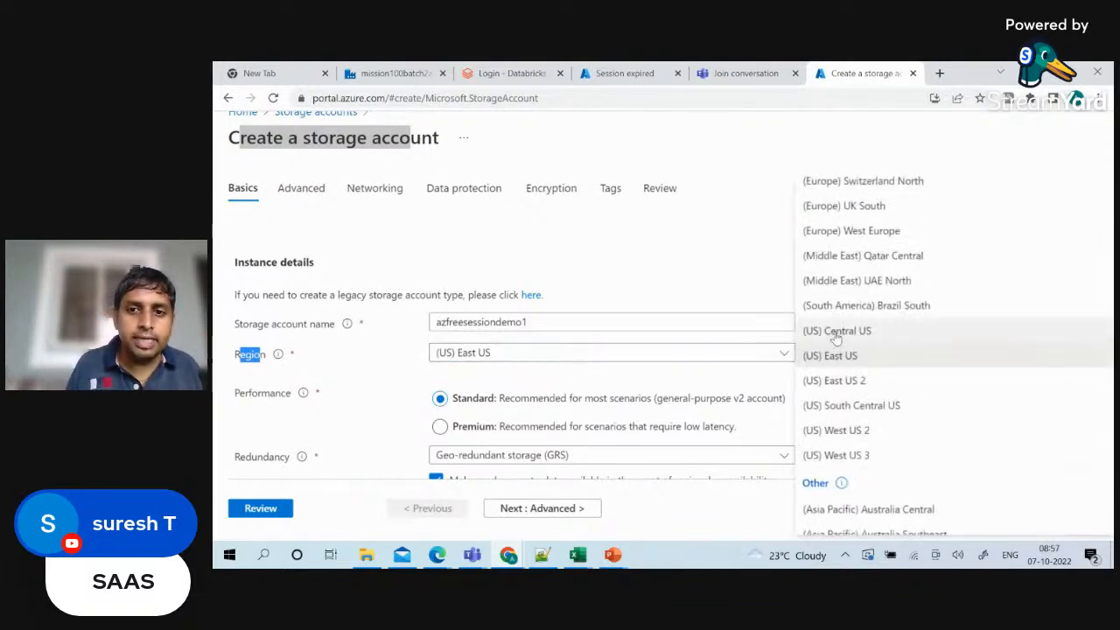
{"action": "scroll", "coordinate": [922, 312], "scroll_direction": "down", "scroll_amount": 2}
{"action": "scroll", "coordinate": [922, 315], "scroll_direction": "up", "scroll_amount": 1}
{"action": "scroll", "coordinate": [923, 328], "scroll_direction": "up", "scroll_amount": 1}
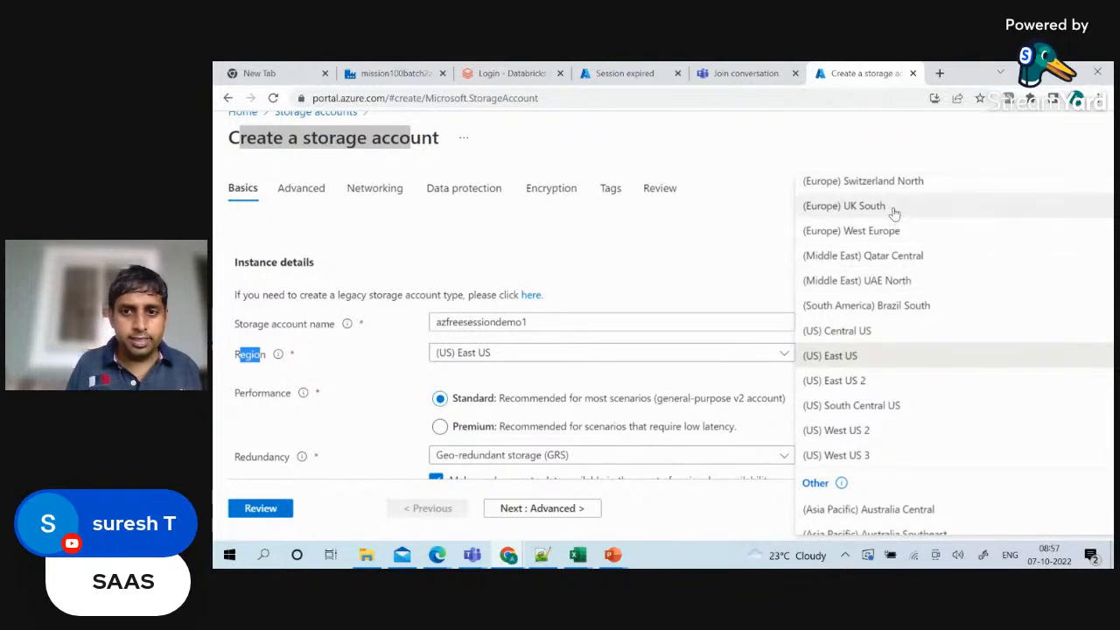
{"action": "scroll", "coordinate": [903, 394], "scroll_direction": "down", "scroll_amount": 2}
{"action": "scroll", "coordinate": [903, 394], "scroll_direction": "down", "scroll_amount": 7}
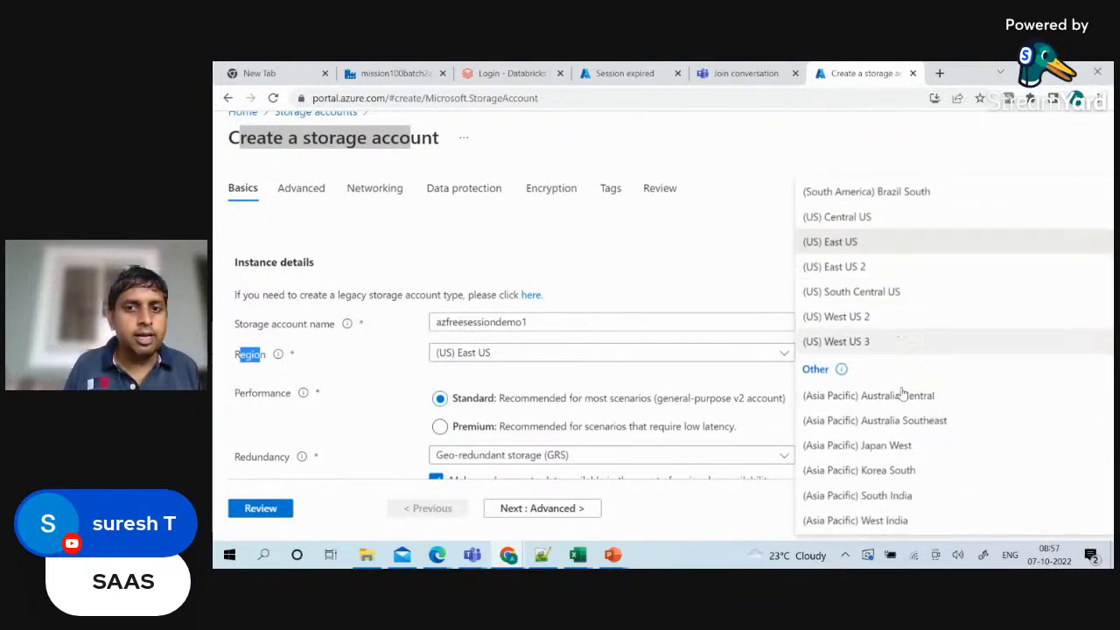
{"action": "scroll", "coordinate": [897, 394], "scroll_direction": "up", "scroll_amount": 8}
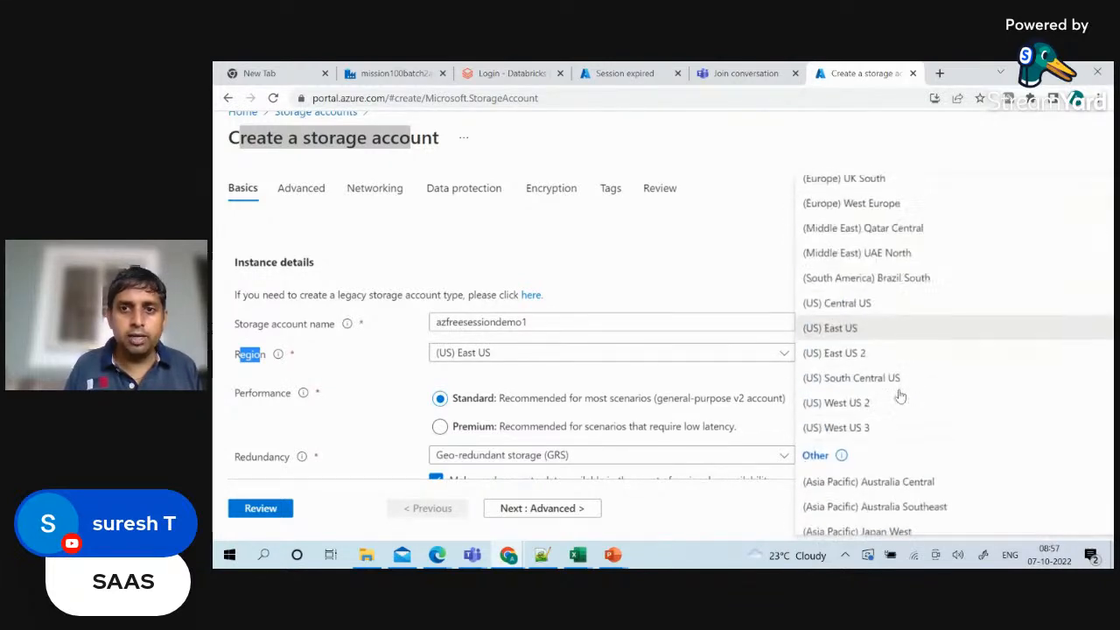
{"action": "left_click", "coordinate": [844, 336]}
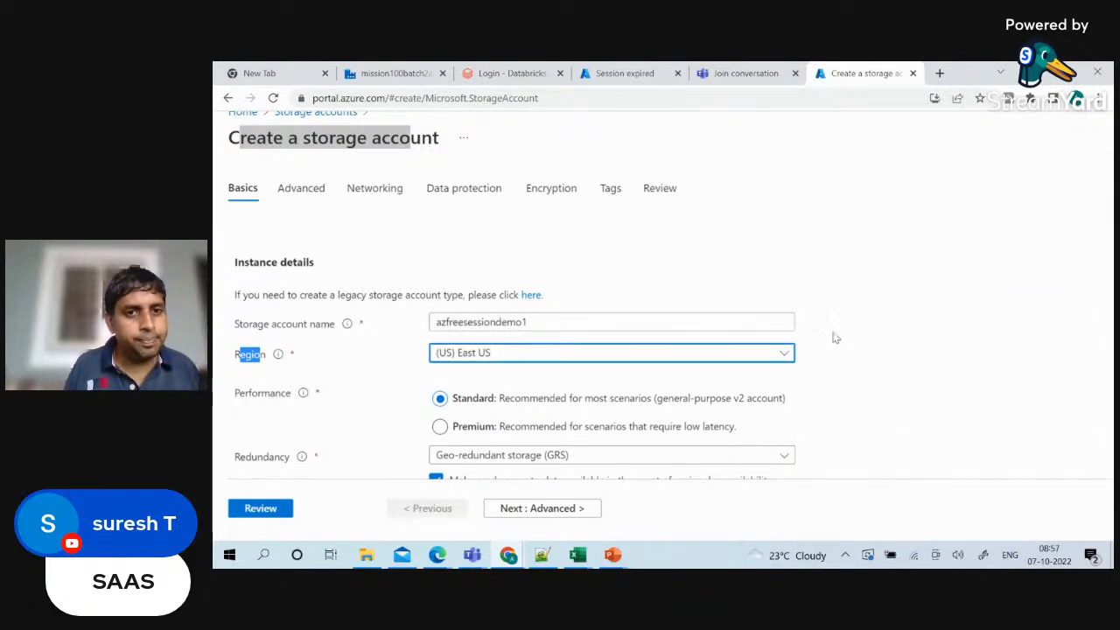
{"action": "left_click", "coordinate": [412, 371]}
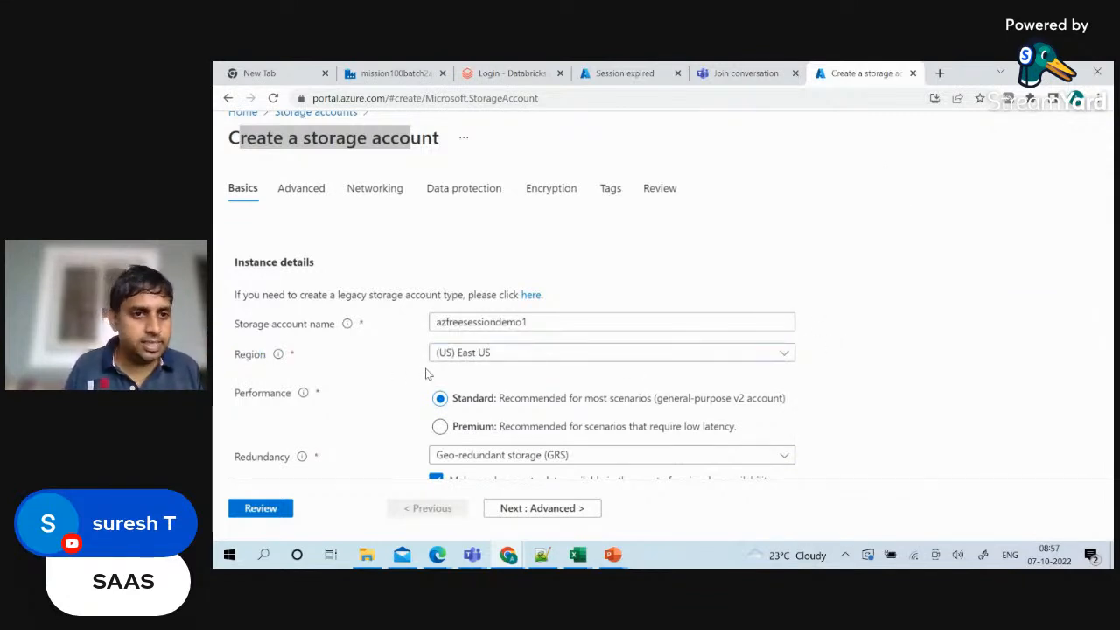
Review the redundancy options, keep Standard performance and Geo-redundant storage (GRS), and continue to the Advanced settings.
{"action": "left_click_drag", "start_coordinate": [235, 393], "coordinate": [302, 395]}
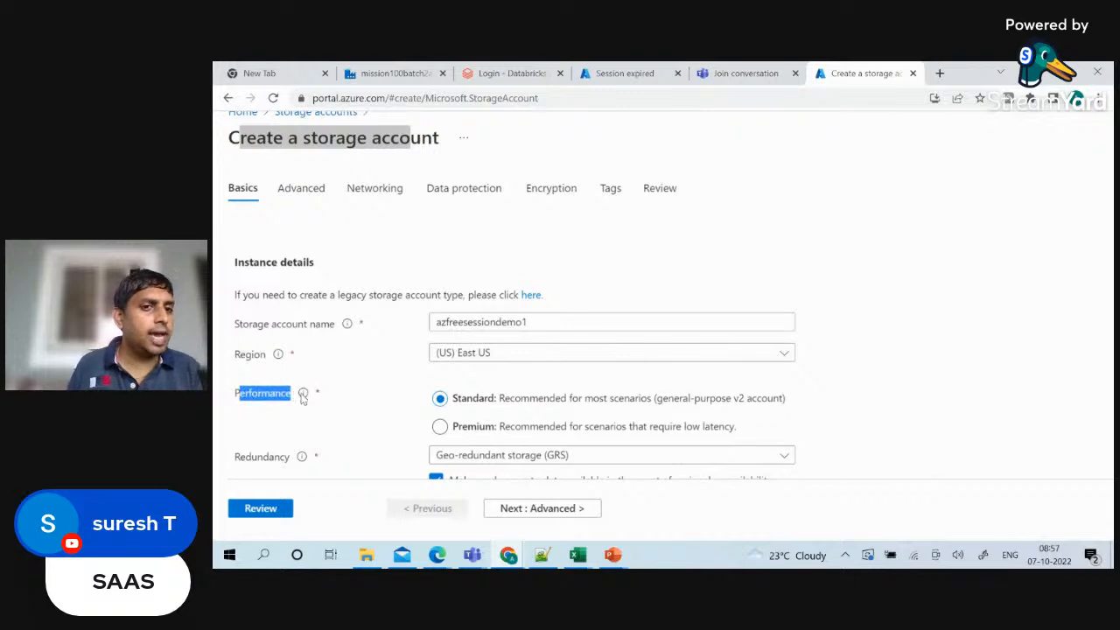
{"action": "scroll", "coordinate": [442, 417], "scroll_direction": "down", "scroll_amount": 1}
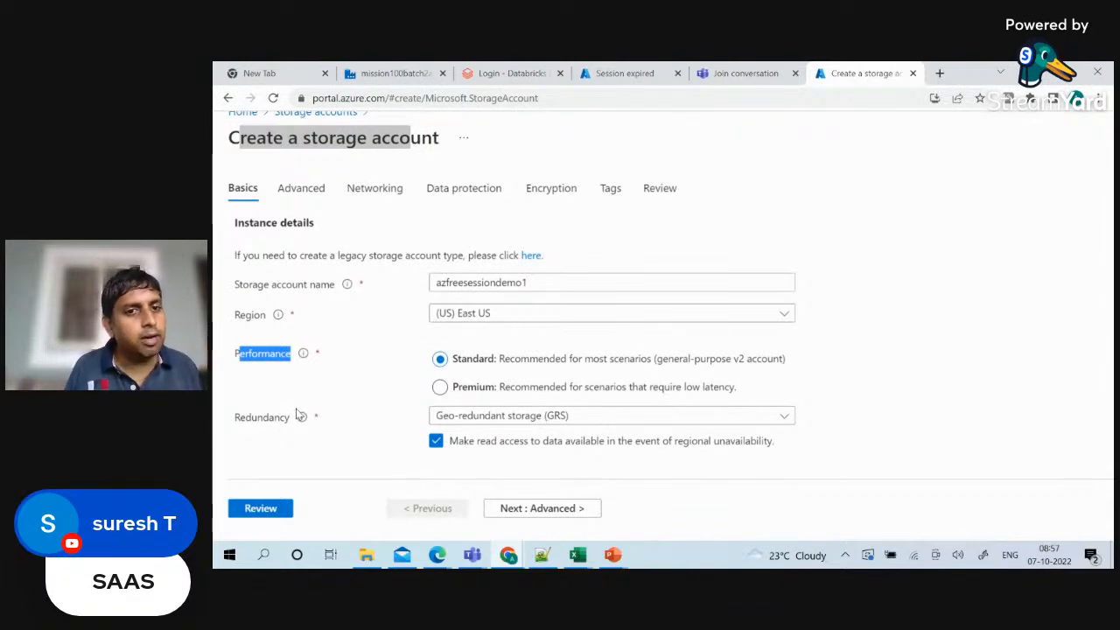
{"action": "left_click", "coordinate": [492, 416]}
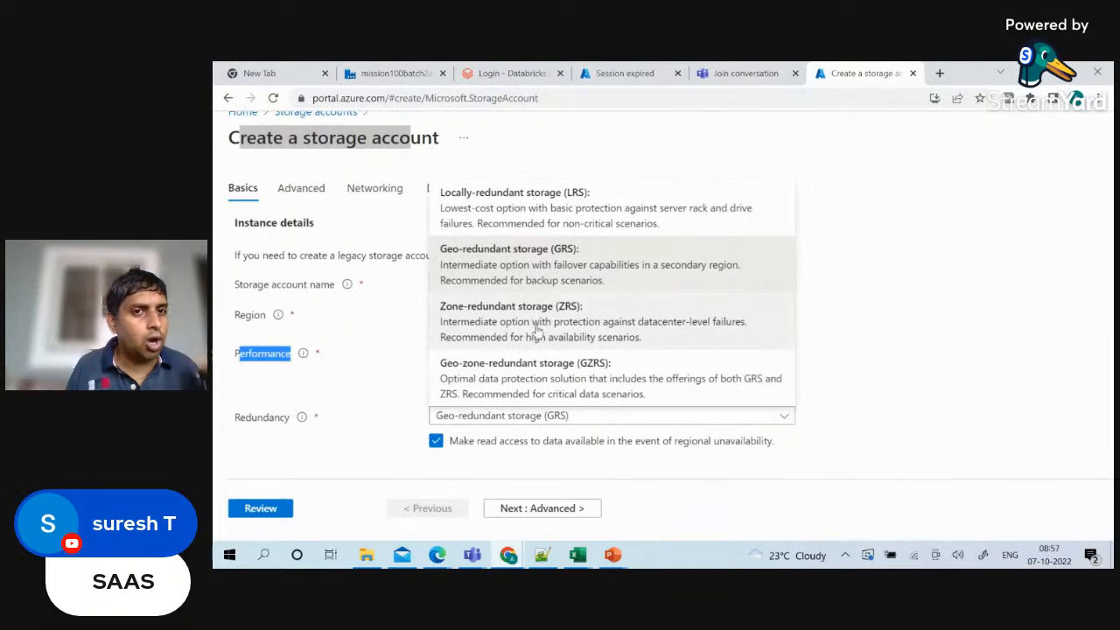
{"action": "left_click", "coordinate": [358, 446]}
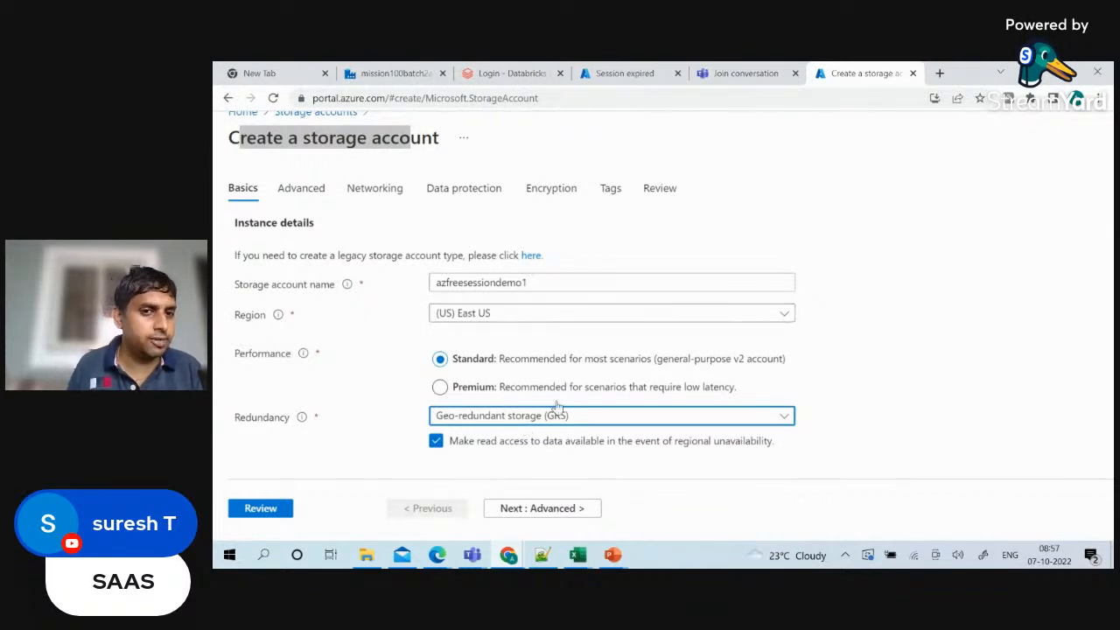
{"action": "scroll", "coordinate": [573, 446], "scroll_direction": "down", "scroll_amount": 1}
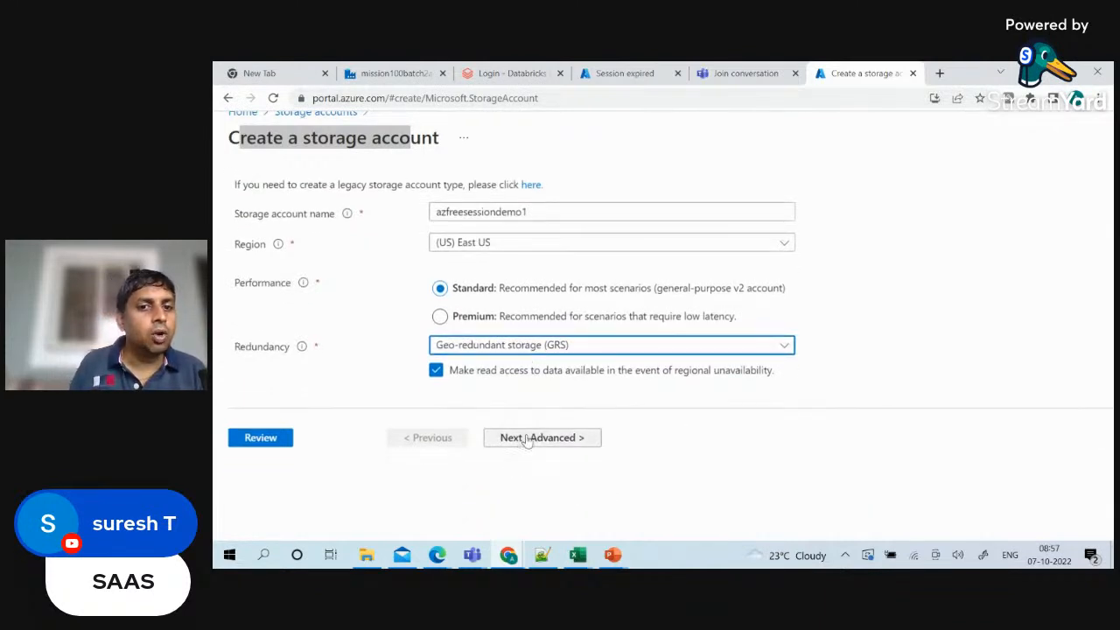
{"action": "left_click", "coordinate": [527, 440]}
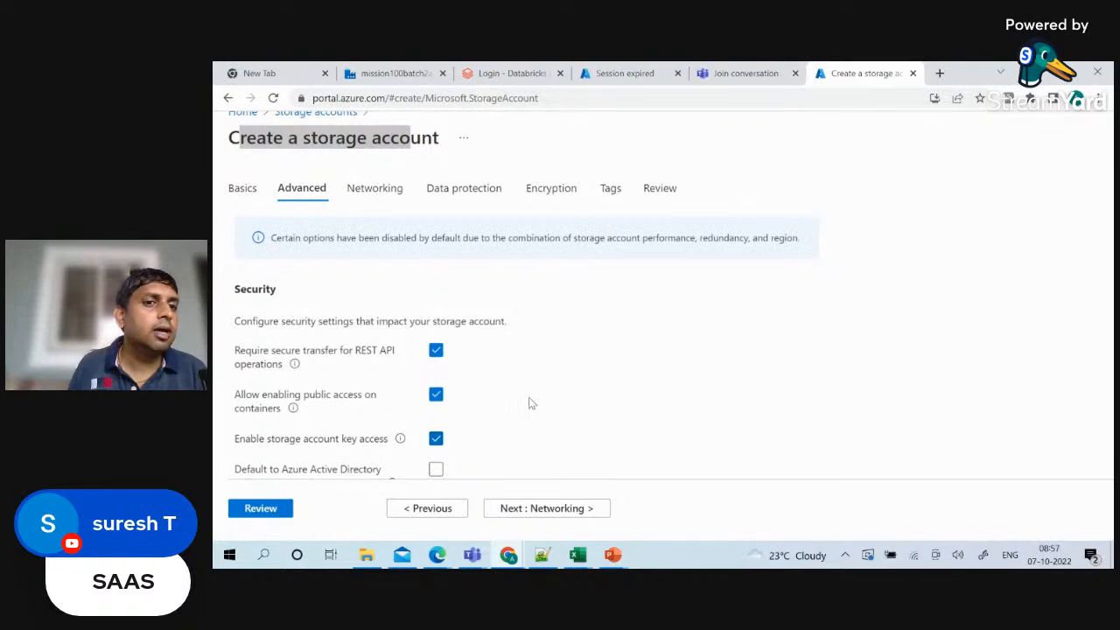
Examine the Advanced settings for security, the Data Lake Storage Gen2 hierarchical namespace, and the blob storage access tier.
{"action": "scroll", "coordinate": [528, 400], "scroll_direction": "down", "scroll_amount": 1}
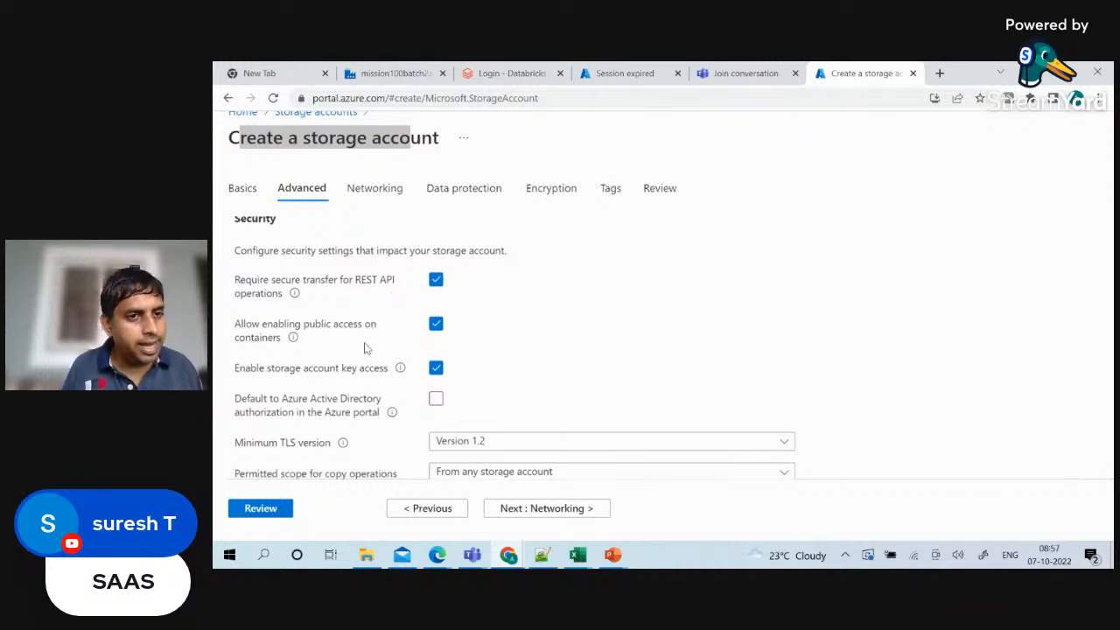
{"action": "scroll", "coordinate": [367, 337], "scroll_direction": "down", "scroll_amount": 3}
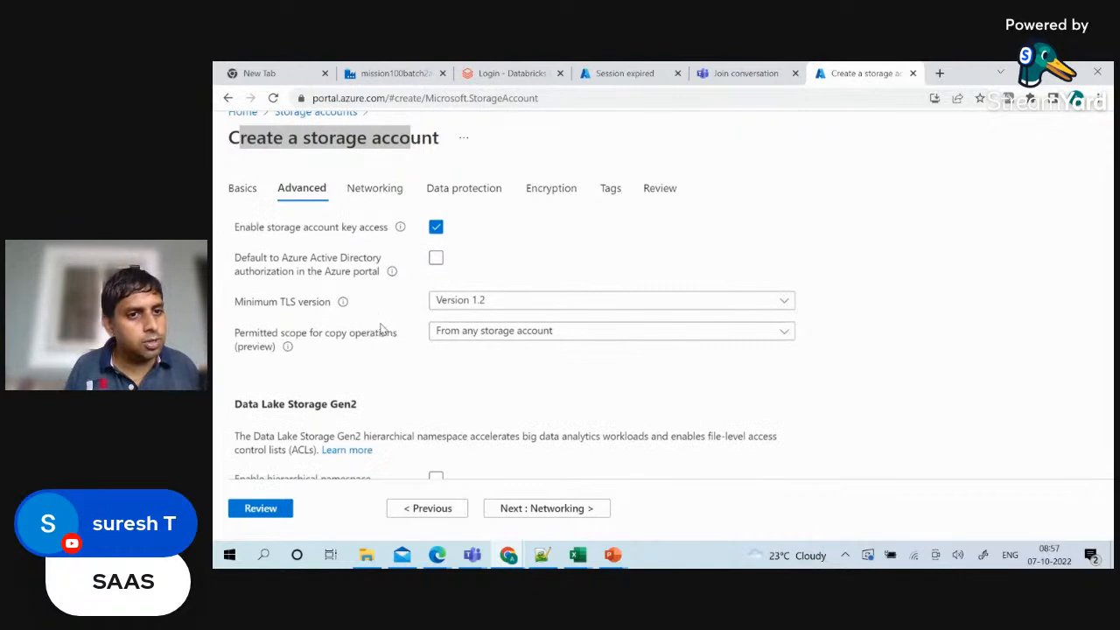
{"action": "scroll", "coordinate": [382, 332], "scroll_direction": "down", "scroll_amount": 3}
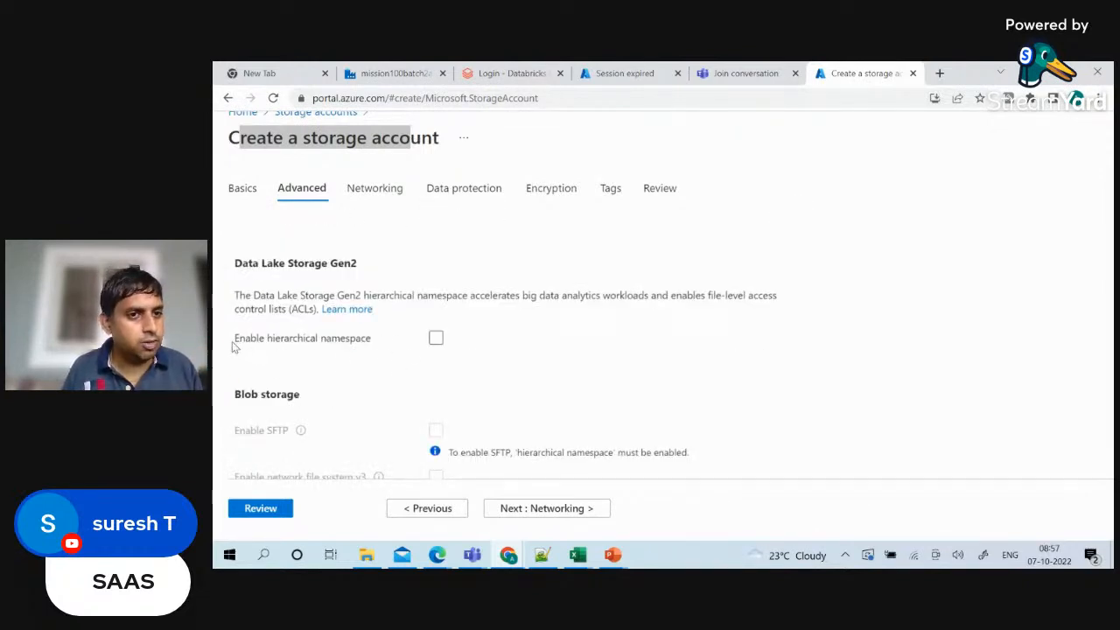
{"action": "left_click_drag", "start_coordinate": [233, 347], "coordinate": [376, 352]}
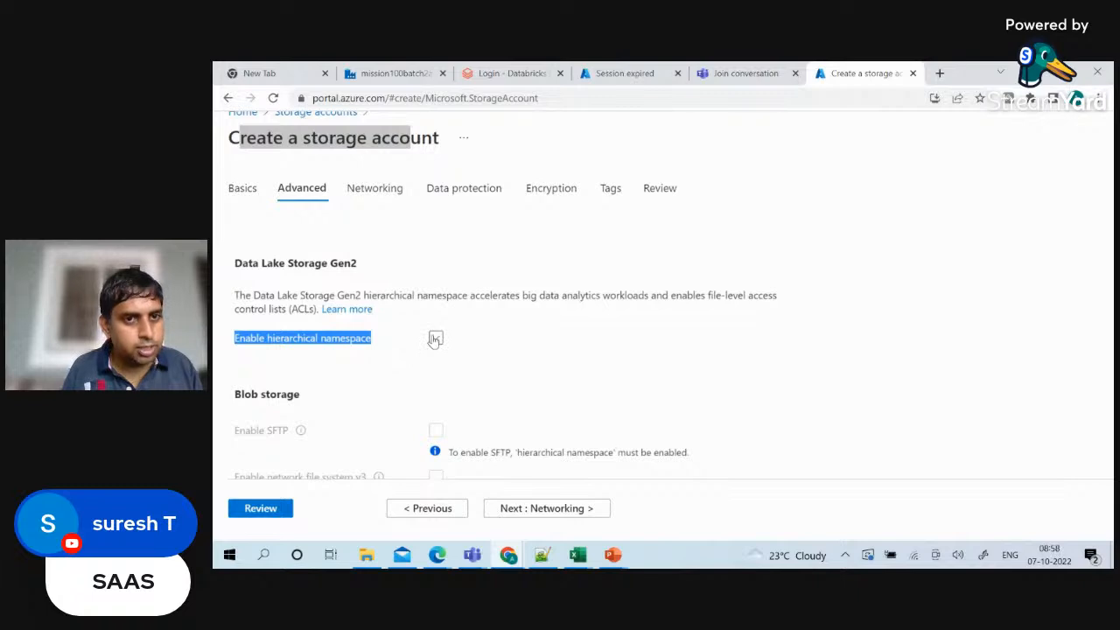
{"action": "left_click", "coordinate": [246, 293]}
{"action": "left_click_drag", "start_coordinate": [236, 262], "coordinate": [366, 276]}
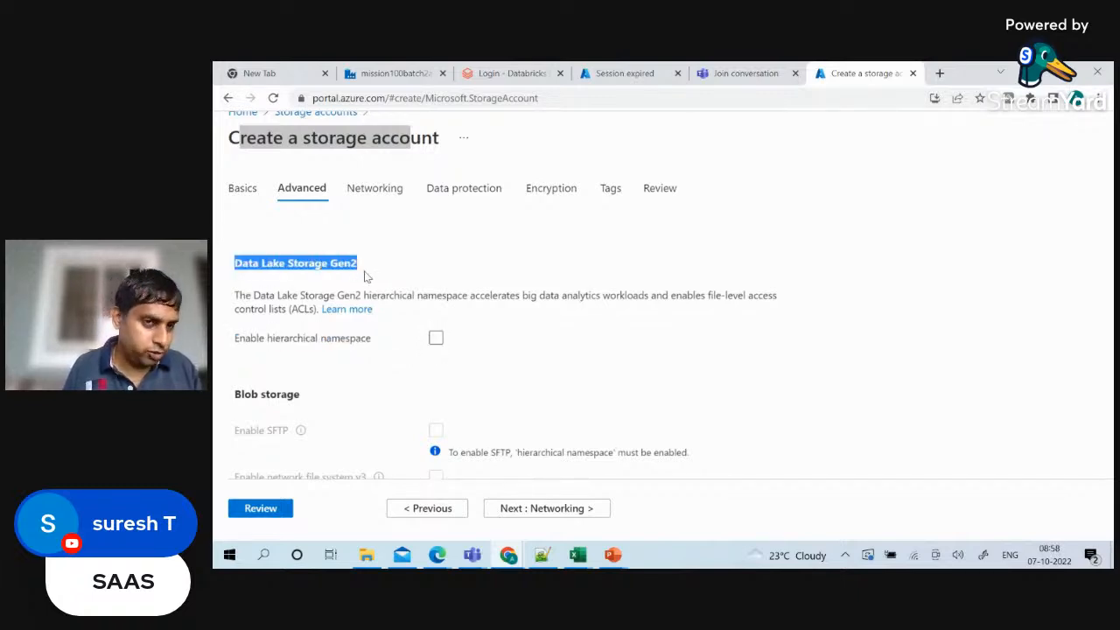
{"action": "left_click", "coordinate": [434, 344]}
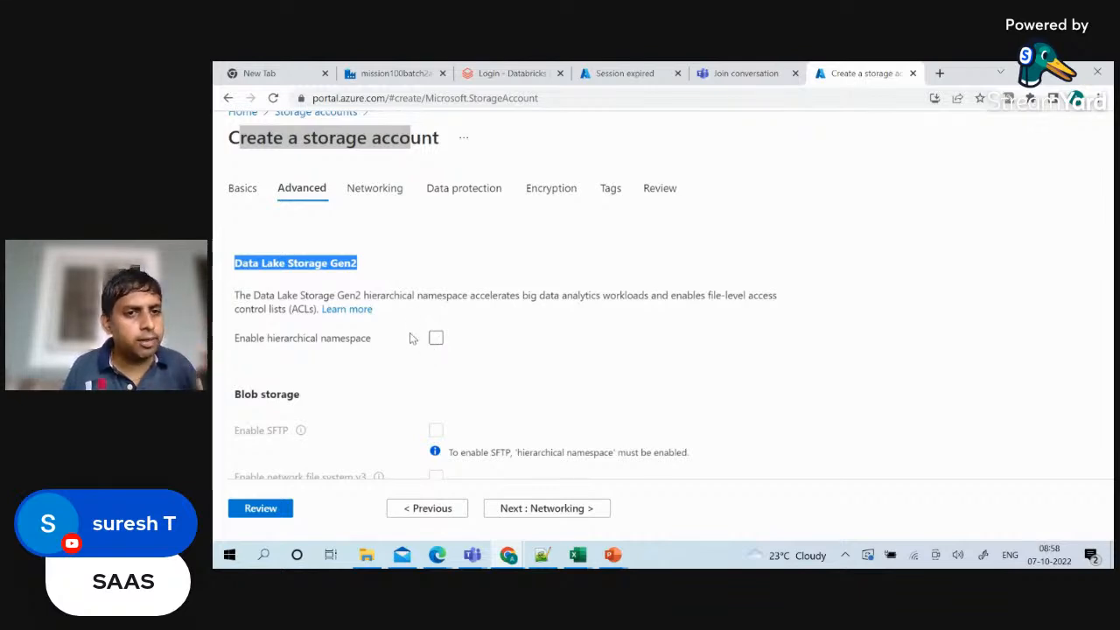
{"action": "left_click", "coordinate": [465, 357]}
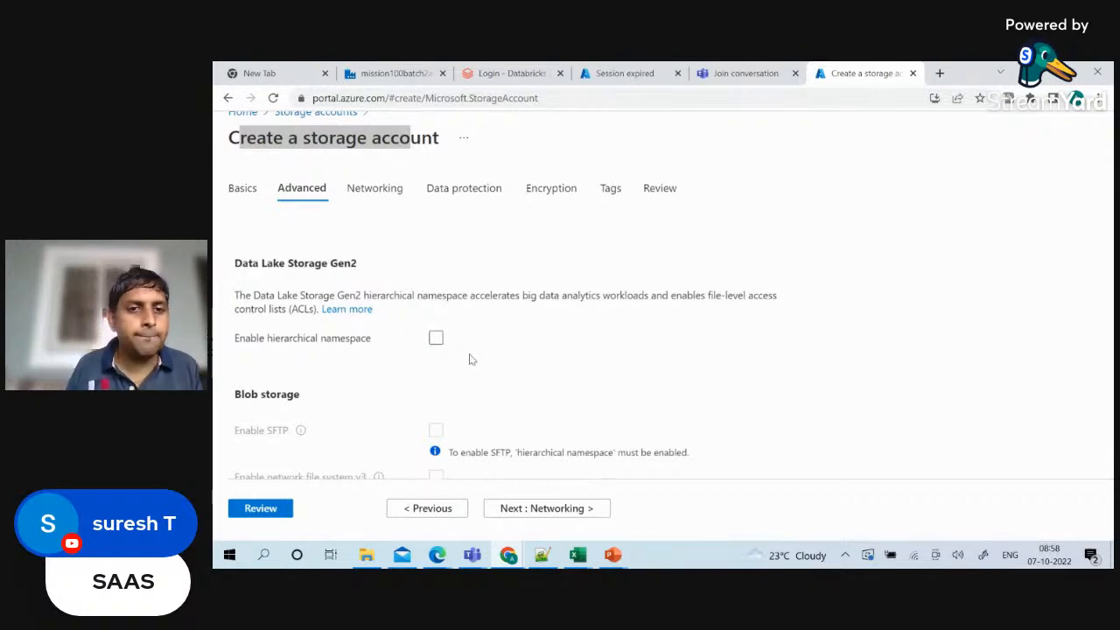
{"action": "left_click", "coordinate": [436, 339]}
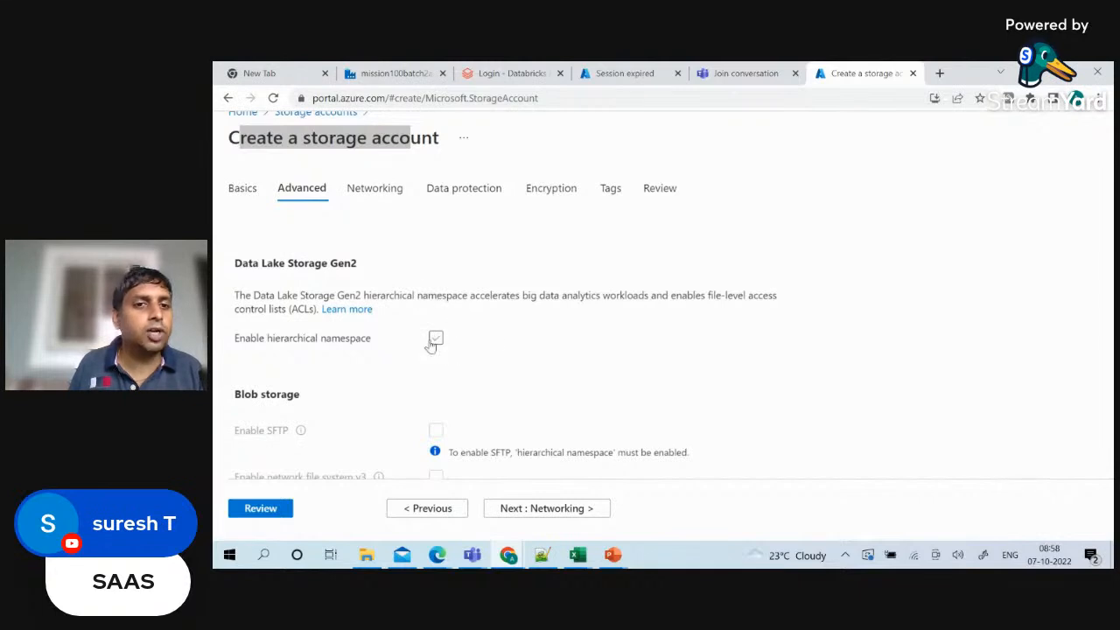
{"action": "scroll", "coordinate": [595, 390], "scroll_direction": "down", "scroll_amount": 3}
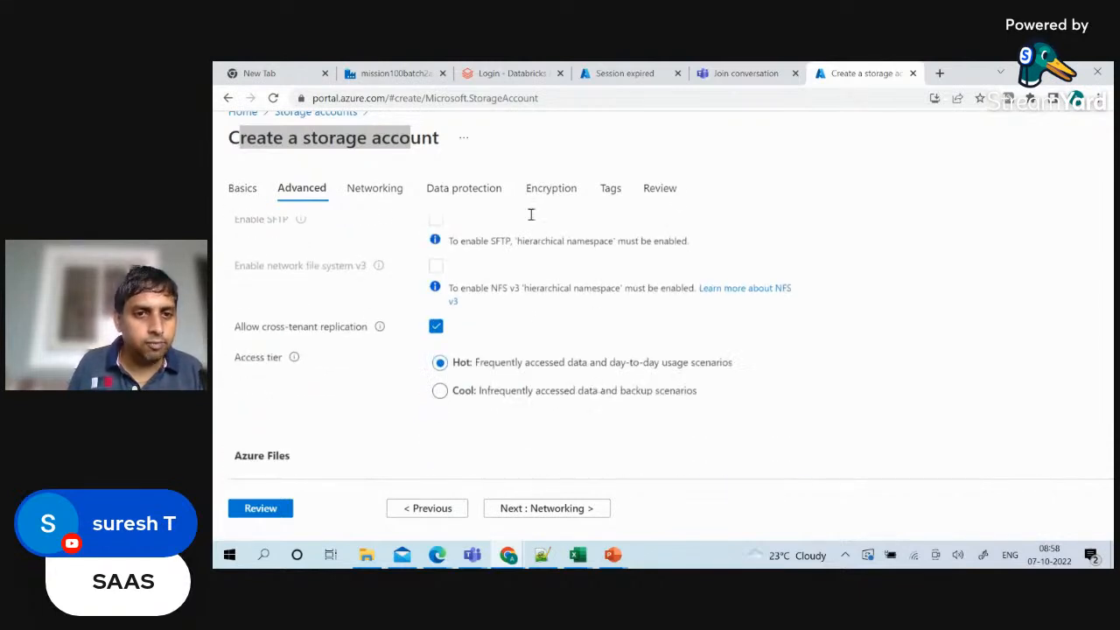
{"action": "scroll", "coordinate": [437, 343], "scroll_direction": "down", "scroll_amount": 1}
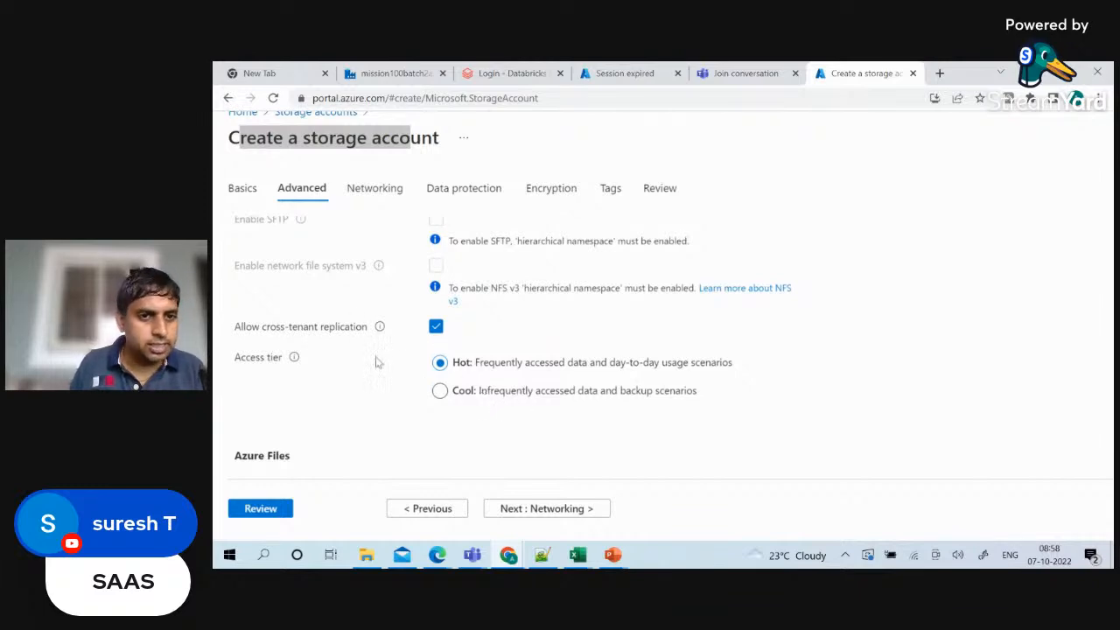
Accept the default Networking, Data protection, Encryption and Tags settings and proceed to the storage account's final review.
{"action": "left_click", "coordinate": [519, 508]}
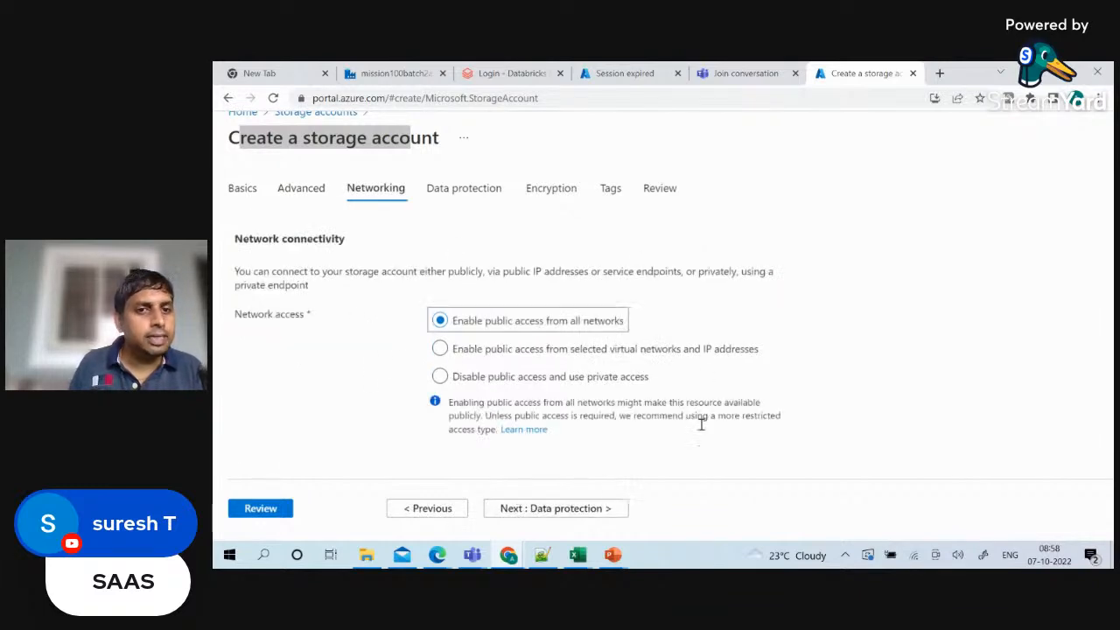
{"action": "left_click", "coordinate": [580, 509]}
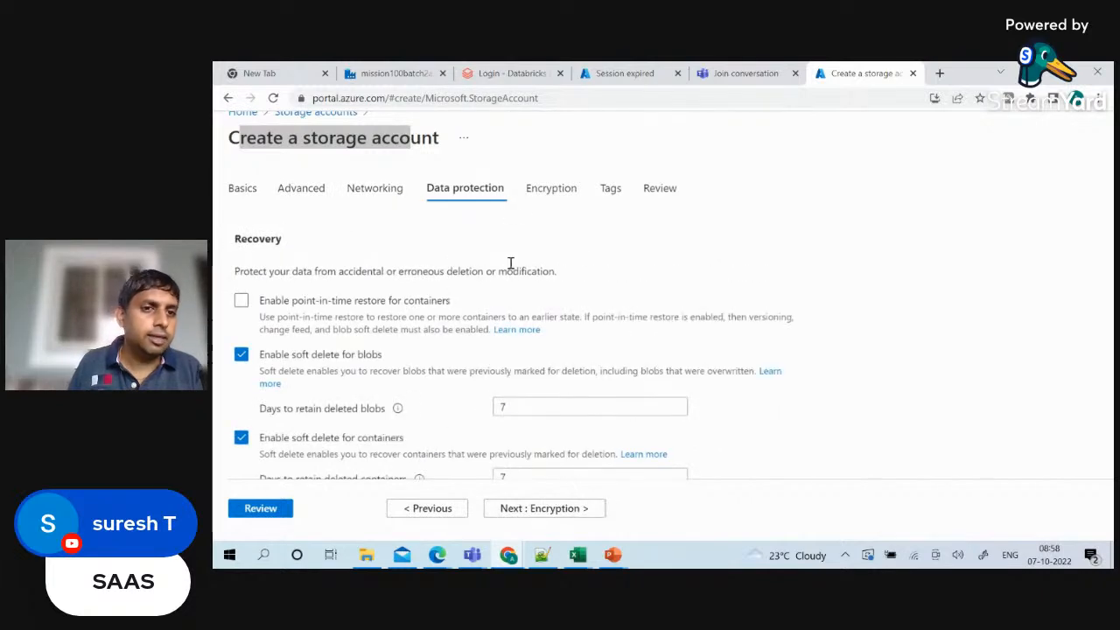
{"action": "scroll", "coordinate": [630, 357], "scroll_direction": "down", "scroll_amount": 1}
{"action": "scroll", "coordinate": [482, 313], "scroll_direction": "down", "scroll_amount": 2}
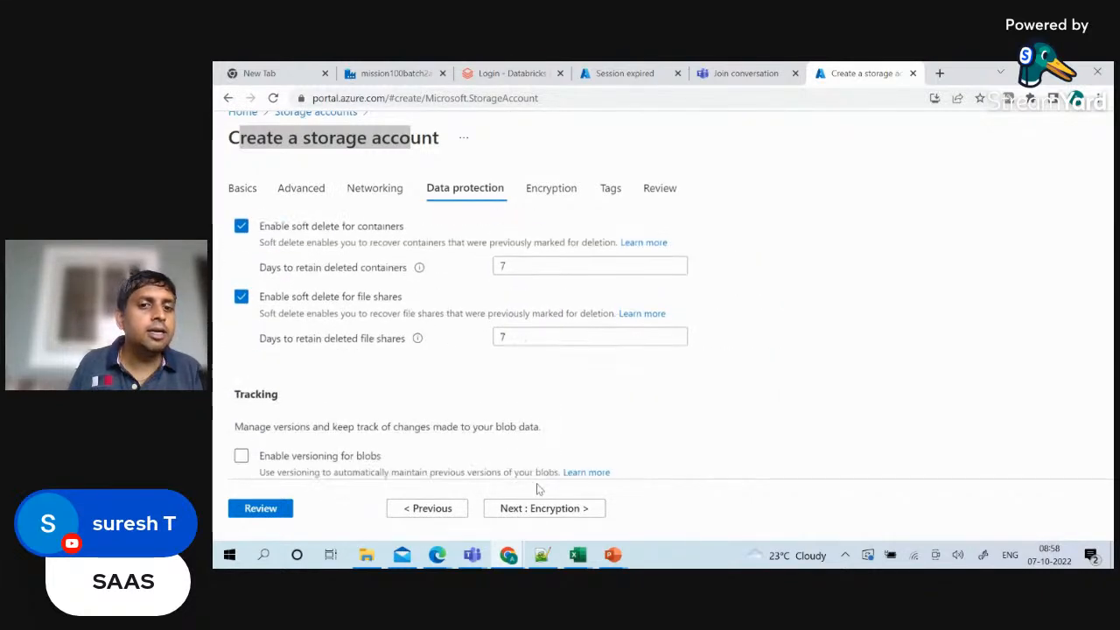
{"action": "left_click", "coordinate": [544, 508]}
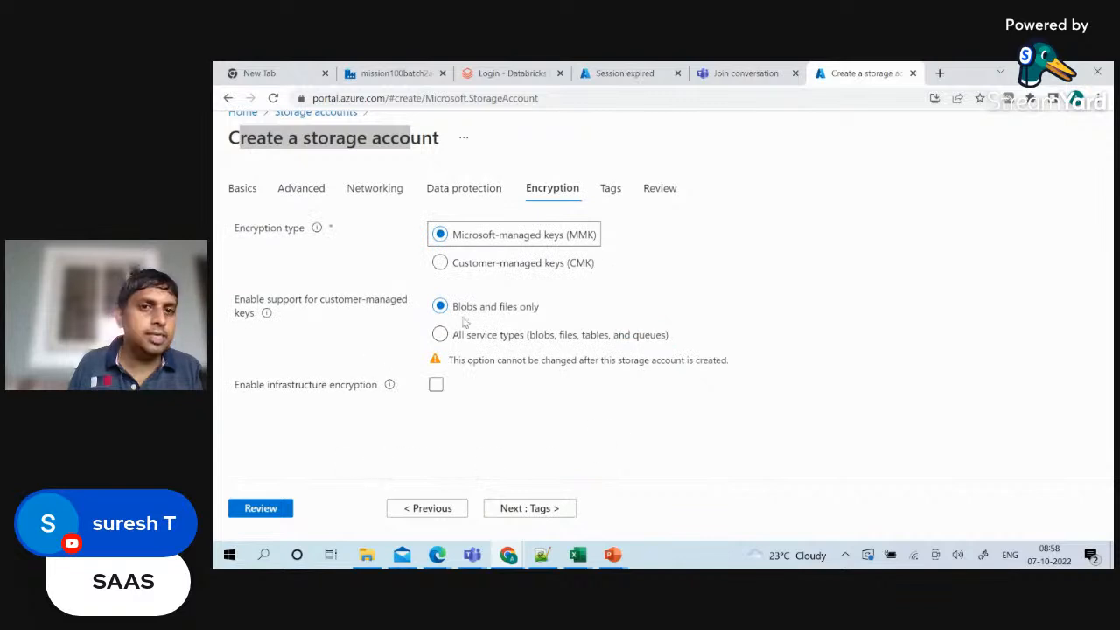
{"action": "left_click", "coordinate": [506, 512]}
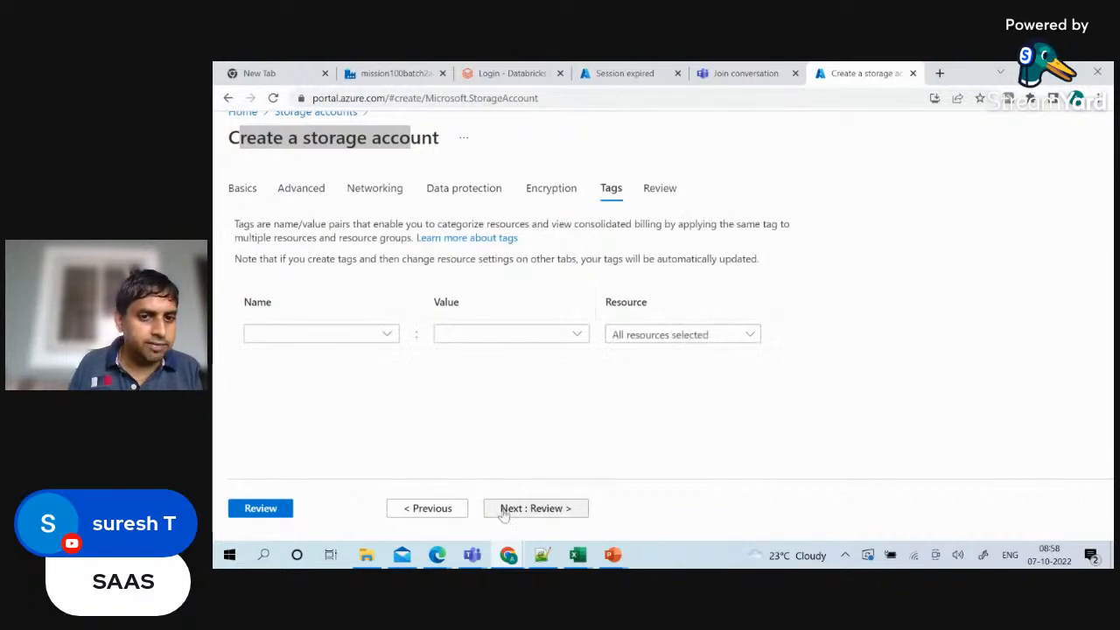
{"action": "left_click", "coordinate": [504, 512]}
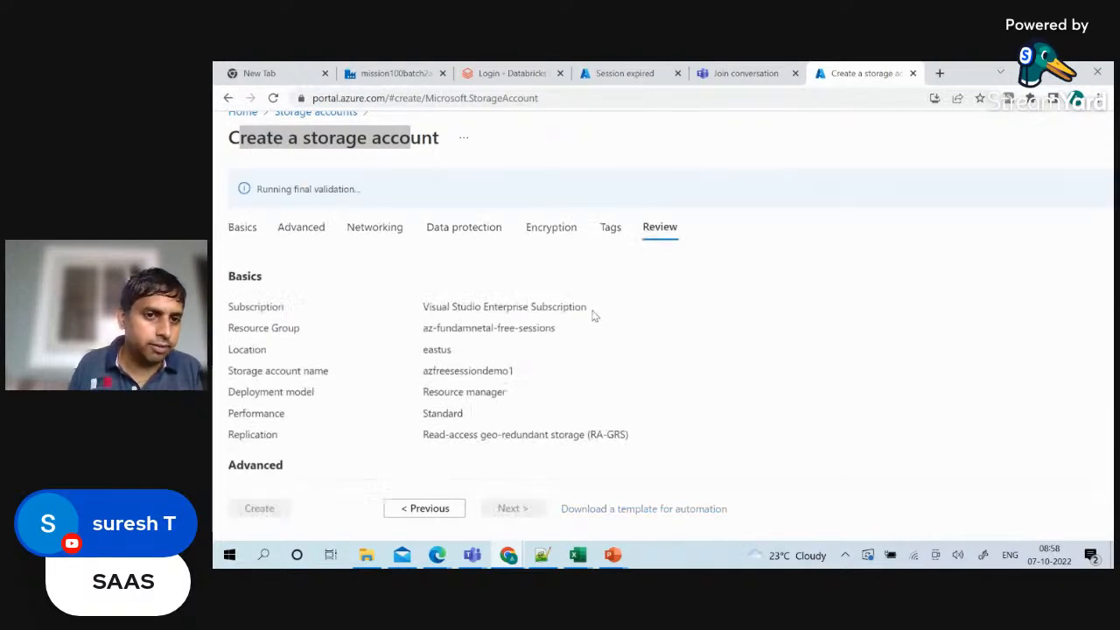
Return to the Basics settings and recheck the subscription, resource group, account name, region, performance and redundancy.
{"action": "left_click", "coordinate": [243, 227]}
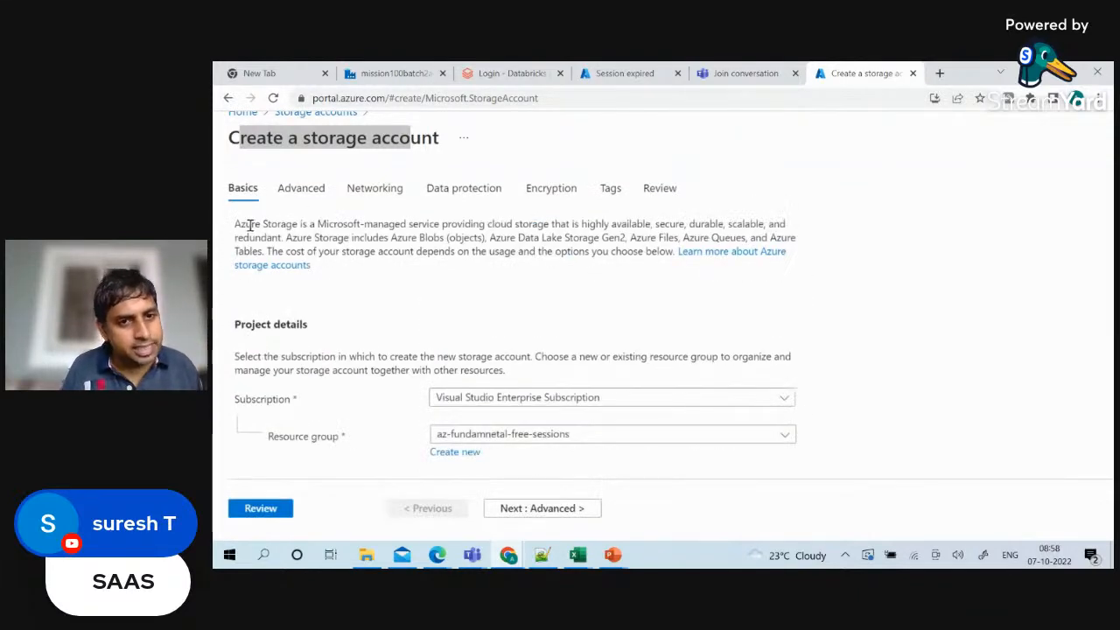
{"action": "scroll", "coordinate": [413, 210], "scroll_direction": "down", "scroll_amount": 2}
{"action": "scroll", "coordinate": [416, 212], "scroll_direction": "down", "scroll_amount": 3}
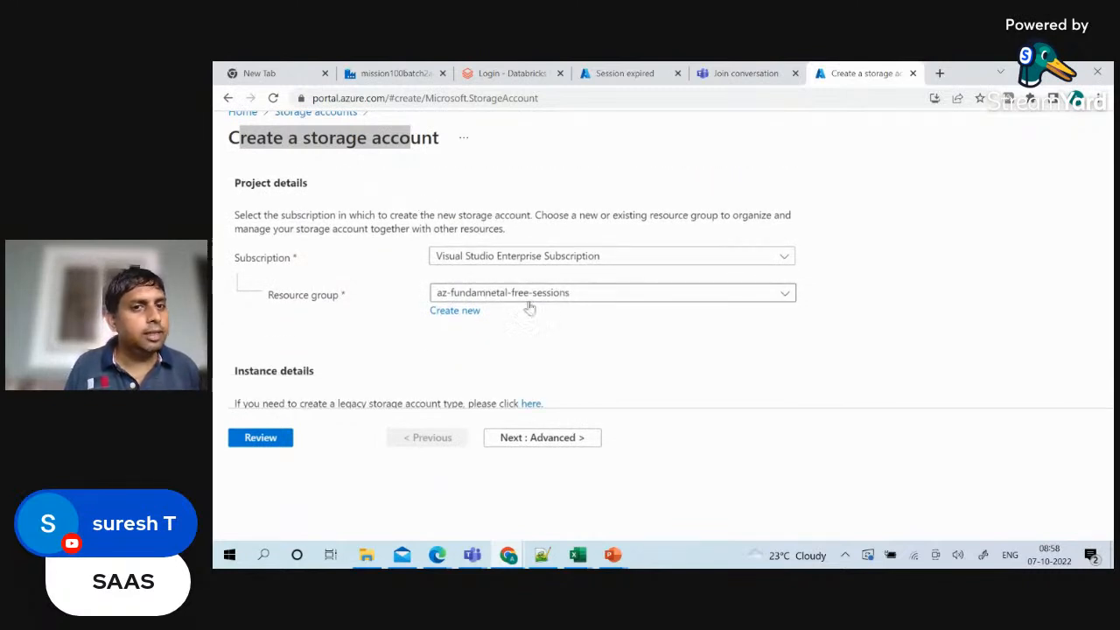
{"action": "scroll", "coordinate": [531, 307], "scroll_direction": "down", "scroll_amount": 1}
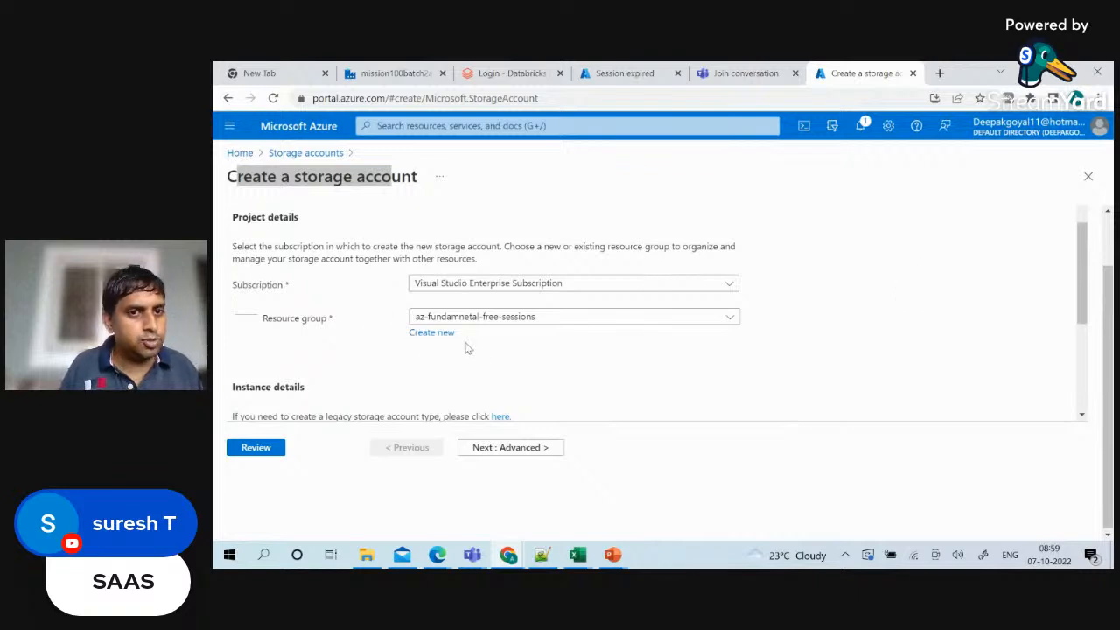
{"action": "scroll", "coordinate": [640, 385], "scroll_direction": "down", "scroll_amount": 3}
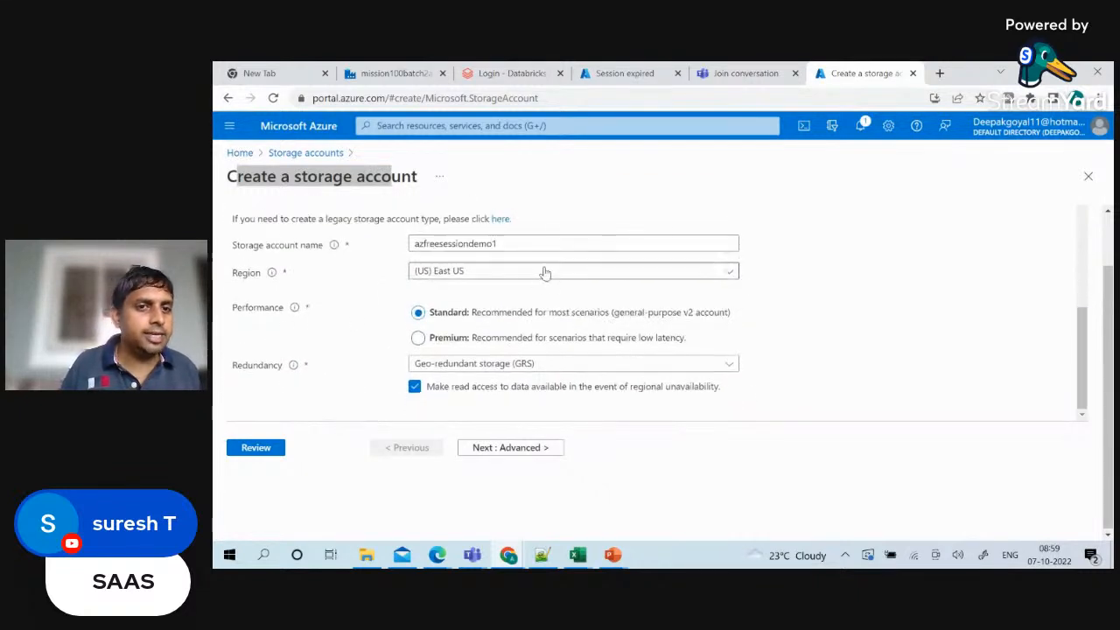
{"action": "scroll", "coordinate": [545, 273], "scroll_direction": "up", "scroll_amount": 1}
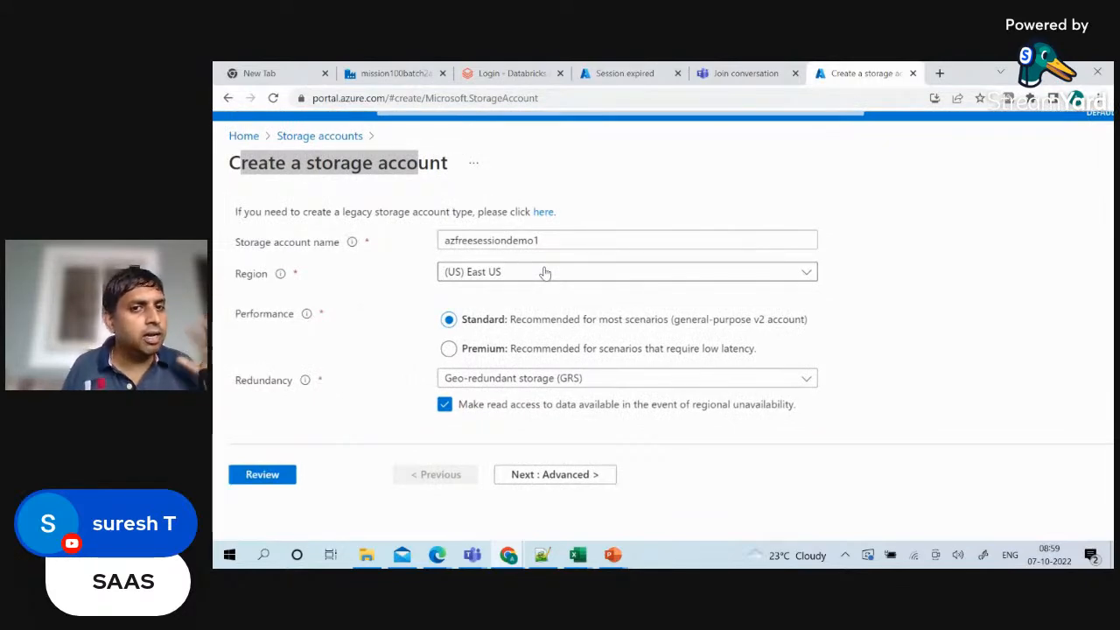
Review the complete configuration and create the azfreesessiondemo1 storage account.
{"action": "left_click", "coordinate": [282, 474]}
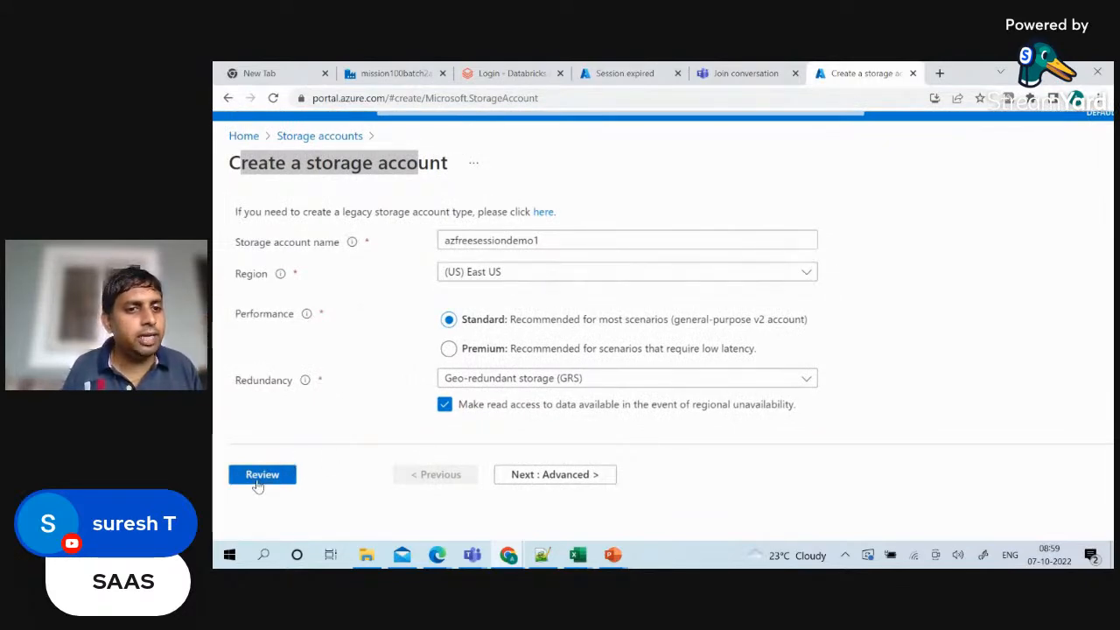
{"action": "scroll", "coordinate": [274, 457], "scroll_direction": "down", "scroll_amount": 10}
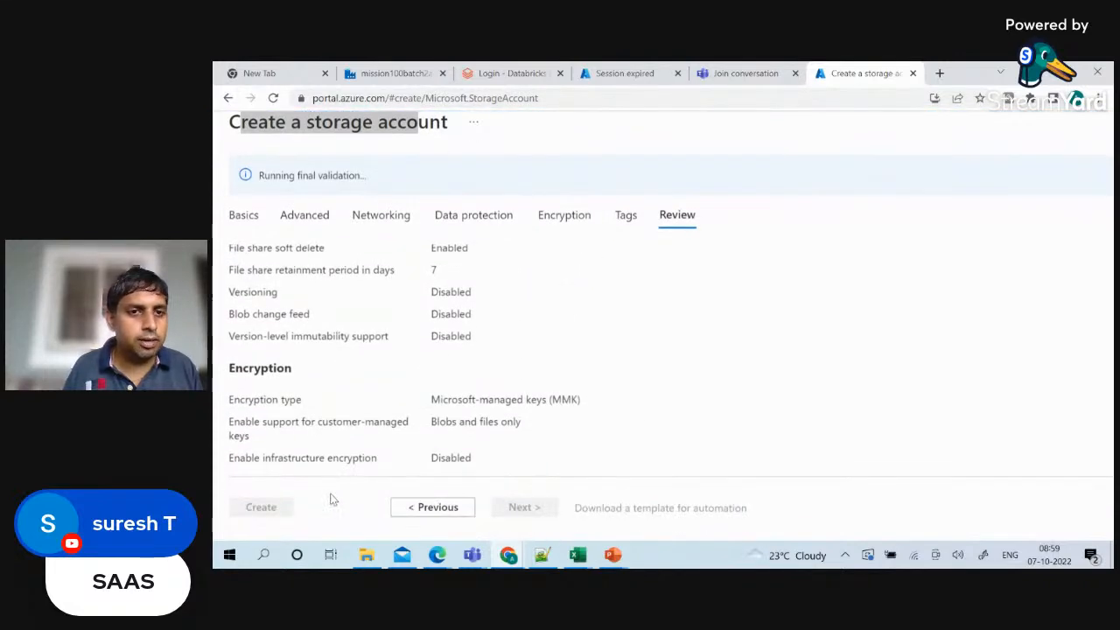
{"action": "left_click", "coordinate": [261, 507]}
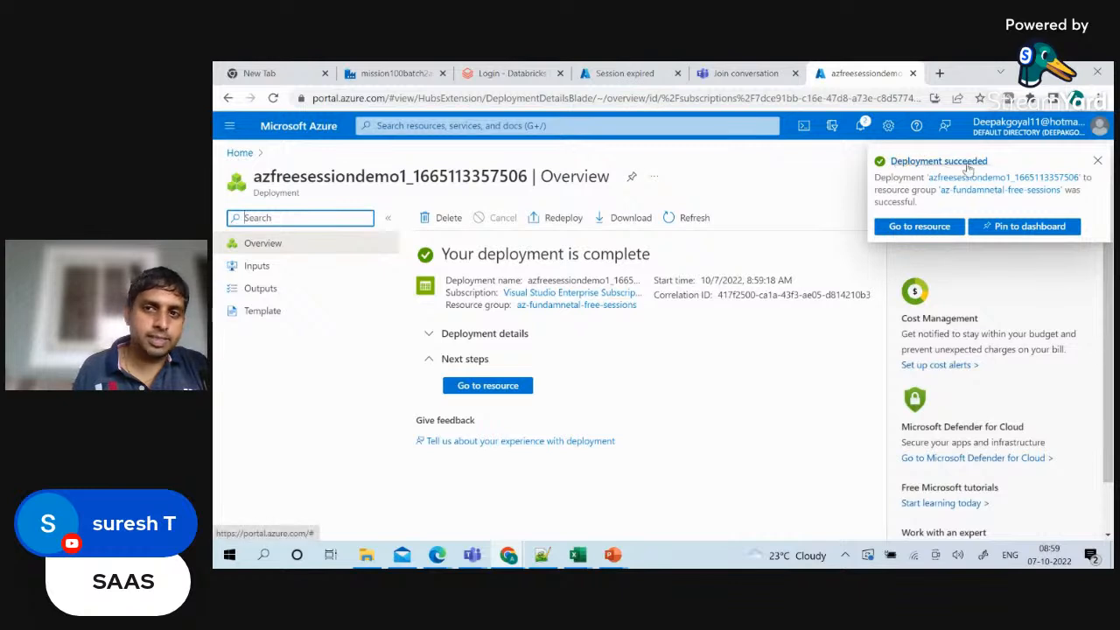
Dismiss the deployment notification and open the newly deployed storage account resource.
{"action": "left_click", "coordinate": [1097, 161]}
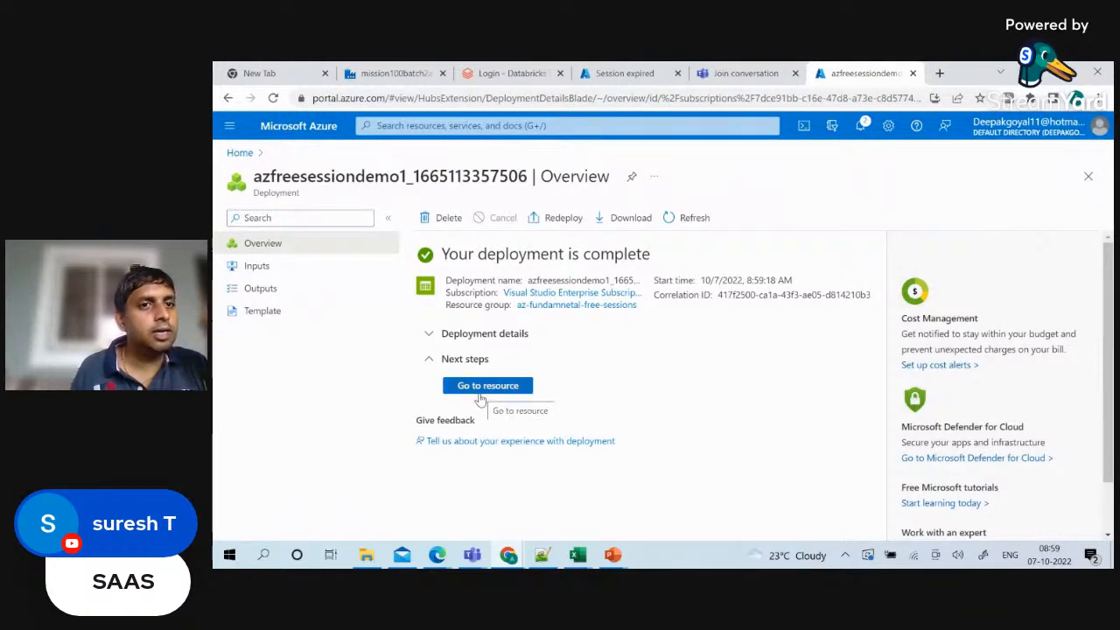
{"action": "left_click", "coordinate": [487, 386]}
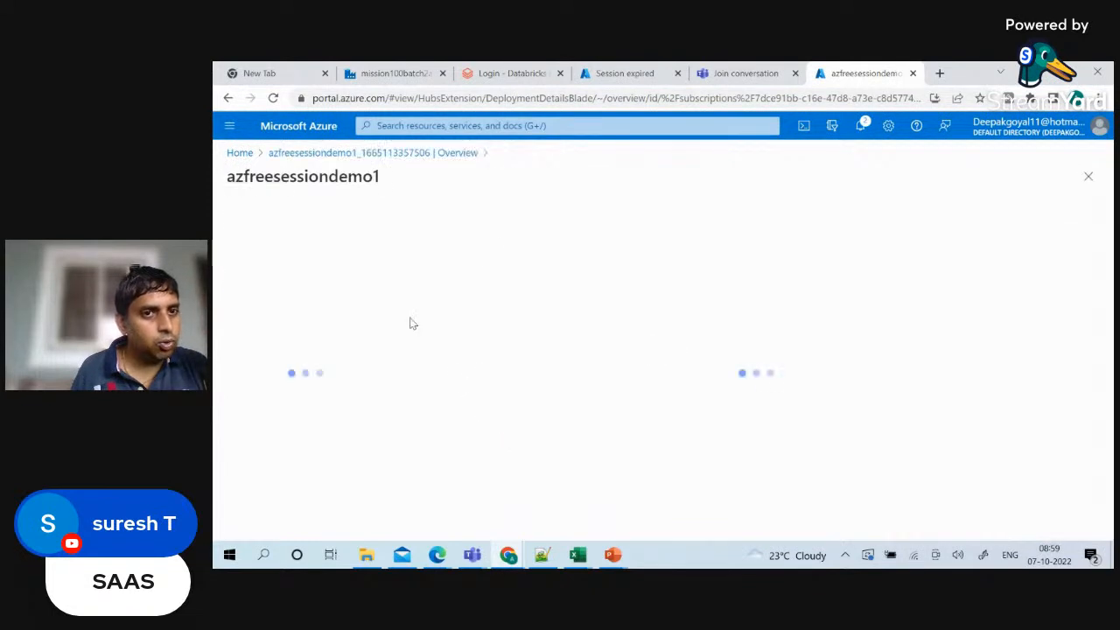
{"action": "double_click", "coordinate": [336, 178]}
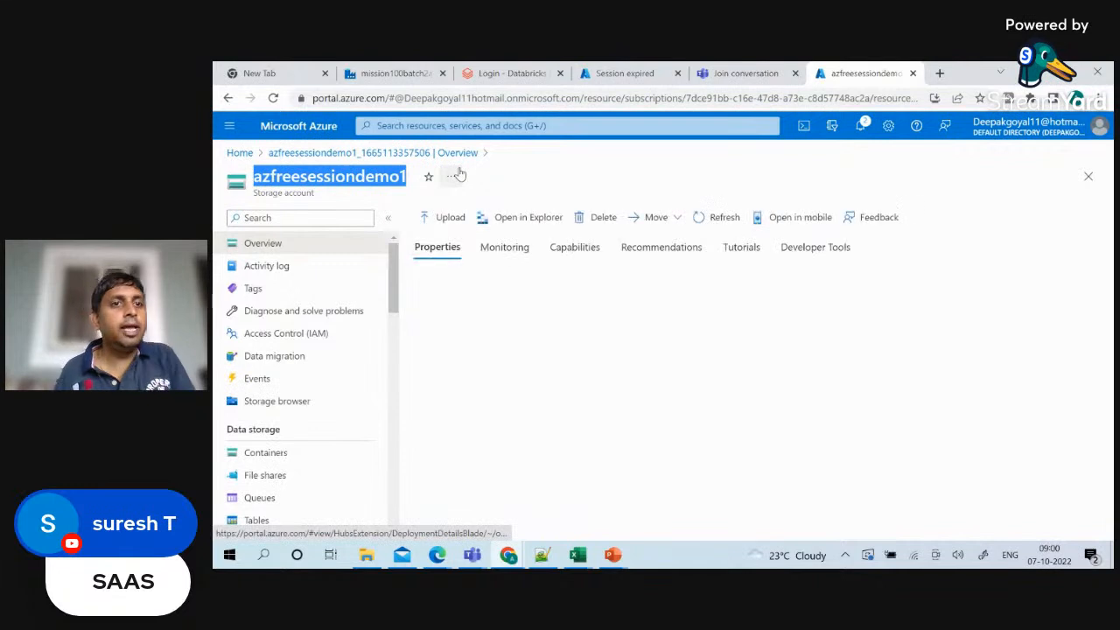
Go back to the portal home, open the Storage accounts list and look through it for the new account.
{"action": "left_click", "coordinate": [241, 152]}
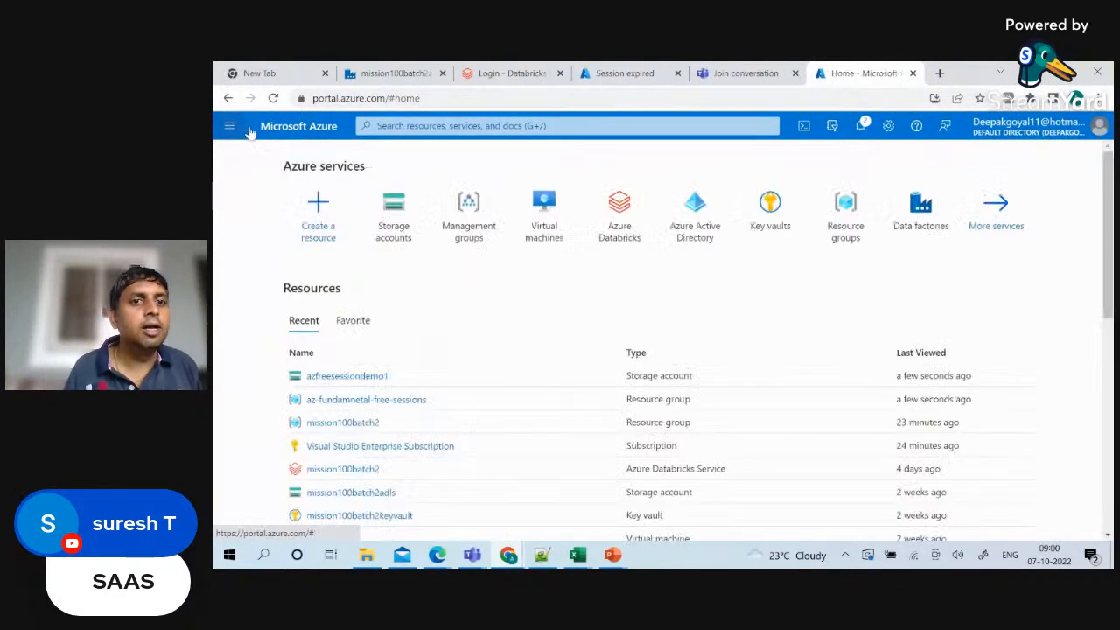
{"action": "left_click", "coordinate": [399, 221]}
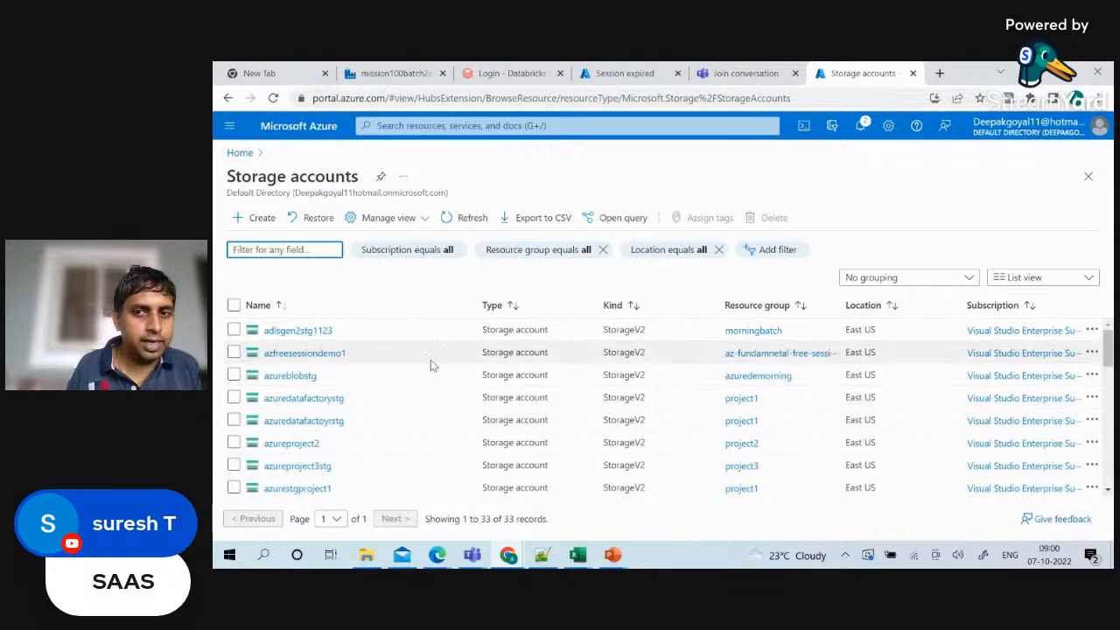
{"action": "scroll", "coordinate": [370, 393], "scroll_direction": "down", "scroll_amount": 8}
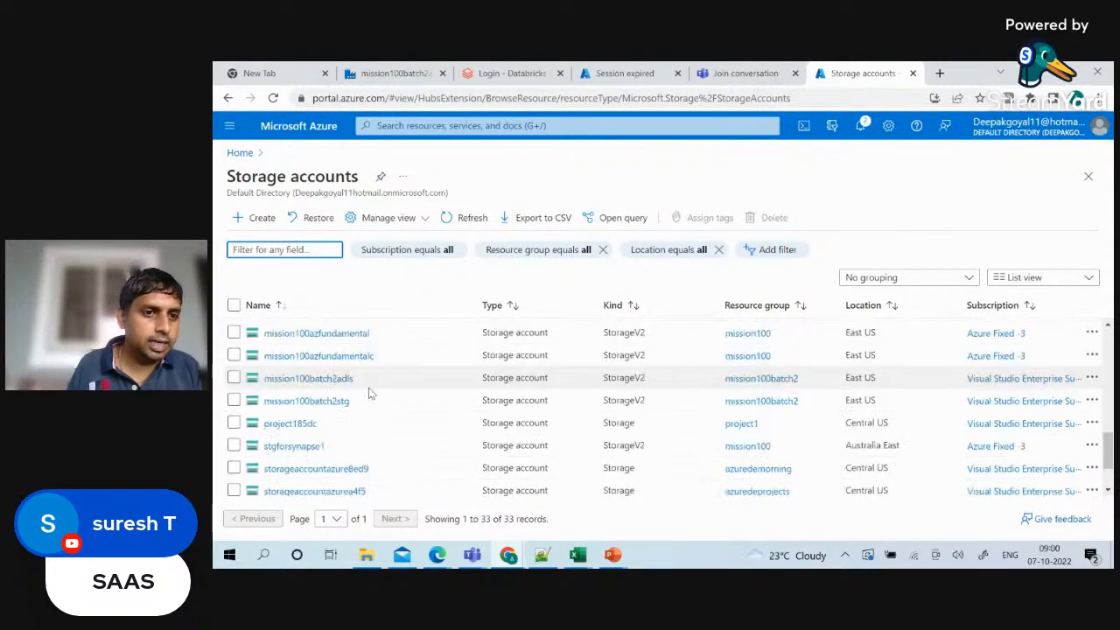
{"action": "scroll", "coordinate": [370, 393], "scroll_direction": "up", "scroll_amount": 8}
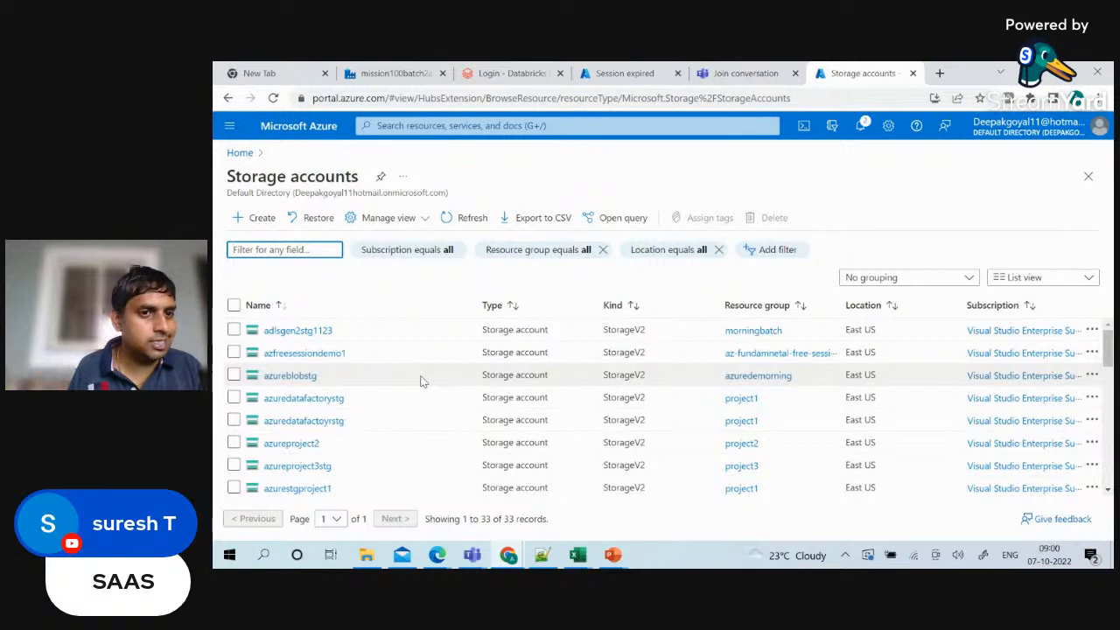
Open azfreesessiondemo1 from the list and examine its essentials and its Blob, File, Queue and Table service properties.
{"action": "left_click", "coordinate": [302, 355]}
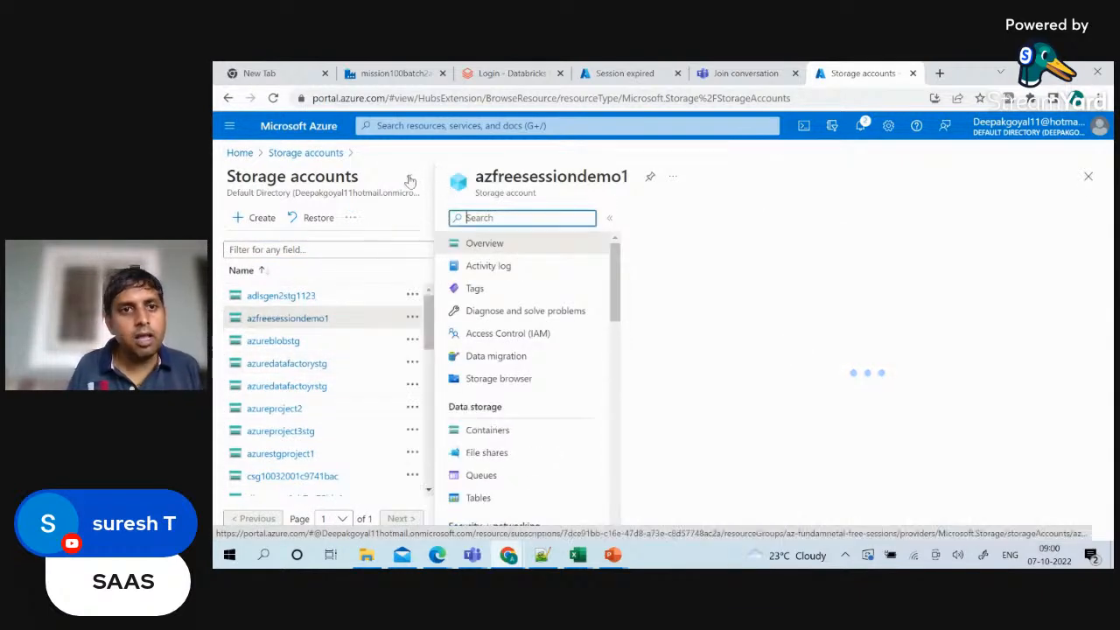
{"action": "left_click", "coordinate": [408, 175]}
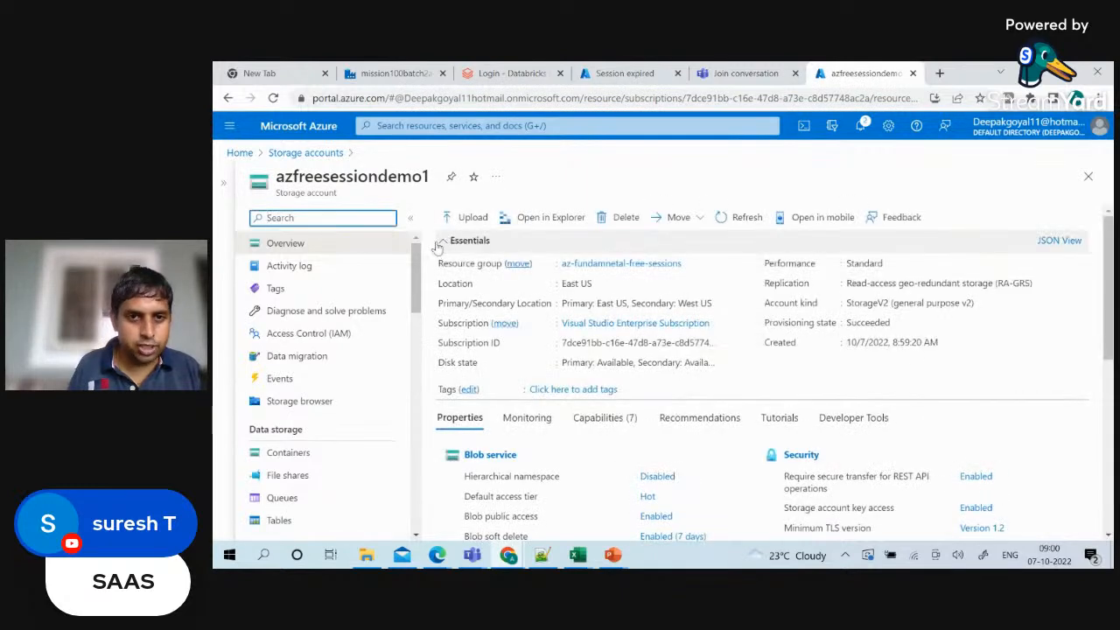
{"action": "scroll", "coordinate": [569, 363], "scroll_direction": "down", "scroll_amount": 1}
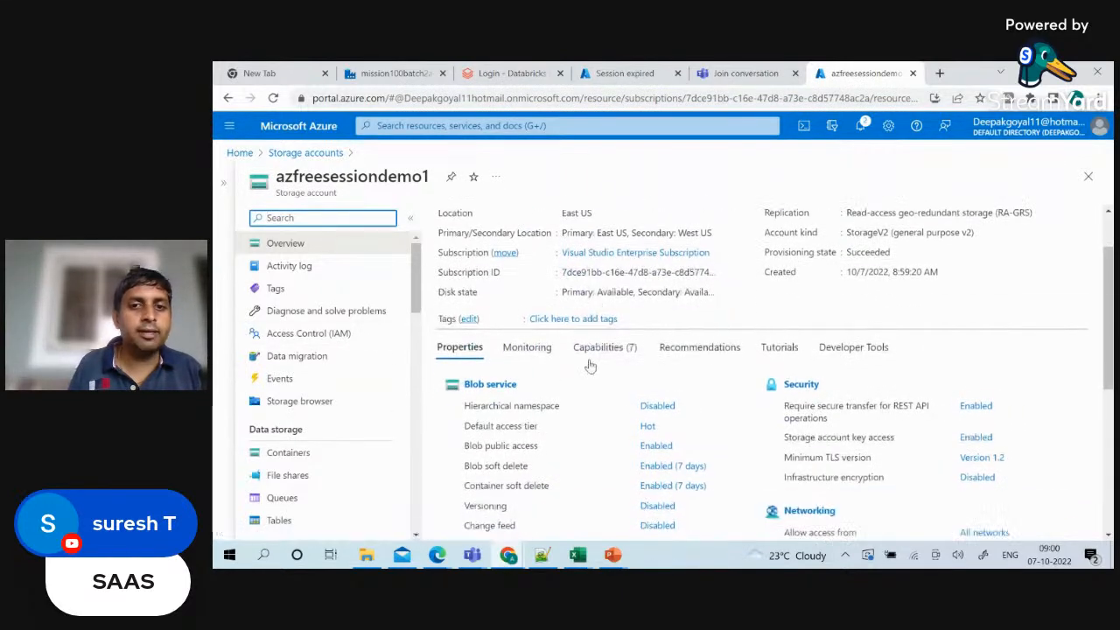
{"action": "scroll", "coordinate": [563, 355], "scroll_direction": "down", "scroll_amount": 1}
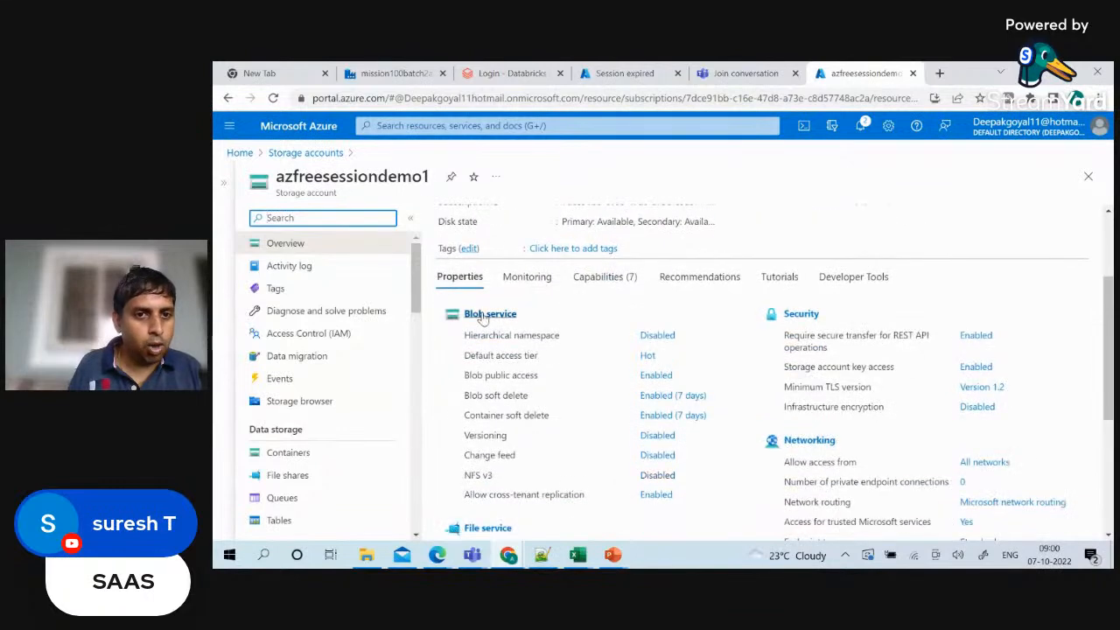
{"action": "scroll", "coordinate": [521, 357], "scroll_direction": "down", "scroll_amount": 1}
{"action": "scroll", "coordinate": [495, 455], "scroll_direction": "down", "scroll_amount": 2}
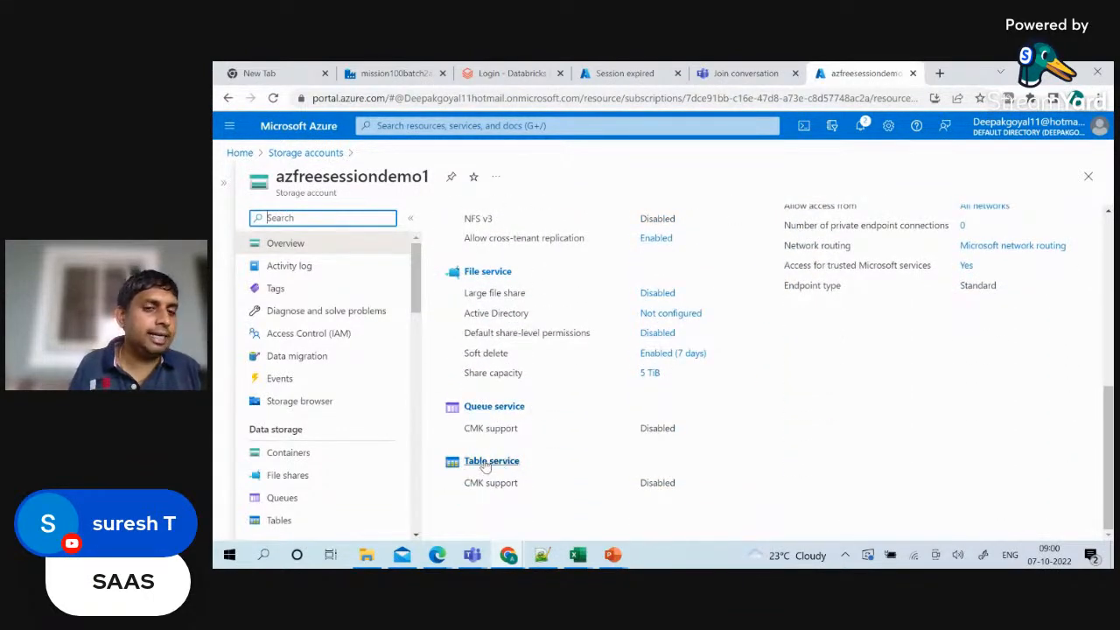
{"action": "scroll", "coordinate": [577, 450], "scroll_direction": "up", "scroll_amount": 4}
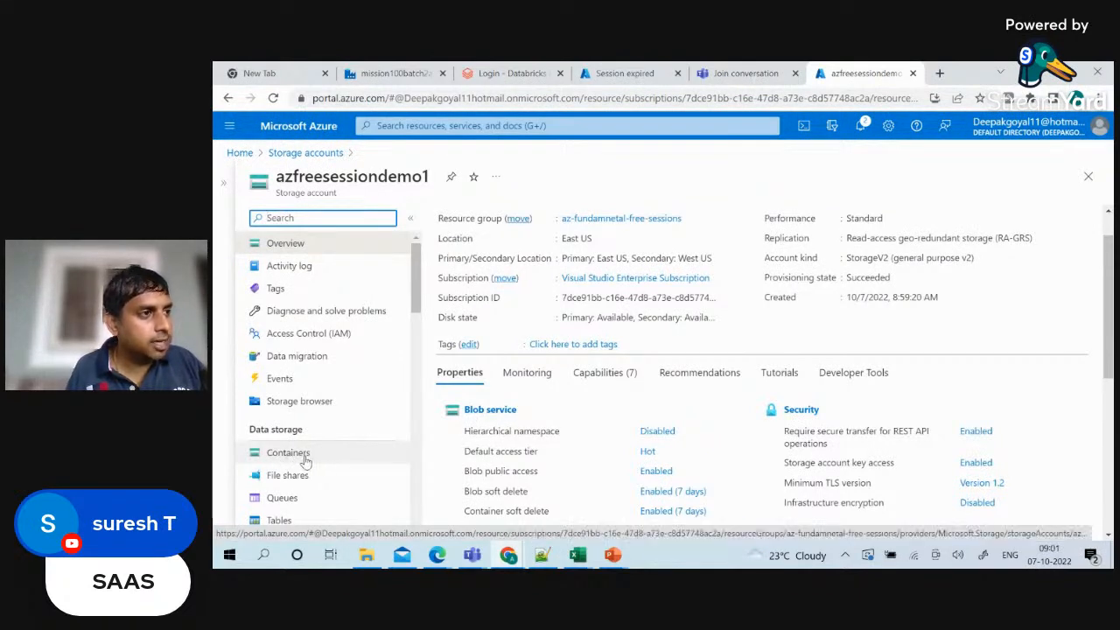
Look over the account's data storage options and open its blob containers.
{"action": "key", "text": "ctrl+plus"}
{"action": "key", "text": "ctrl+plus"}
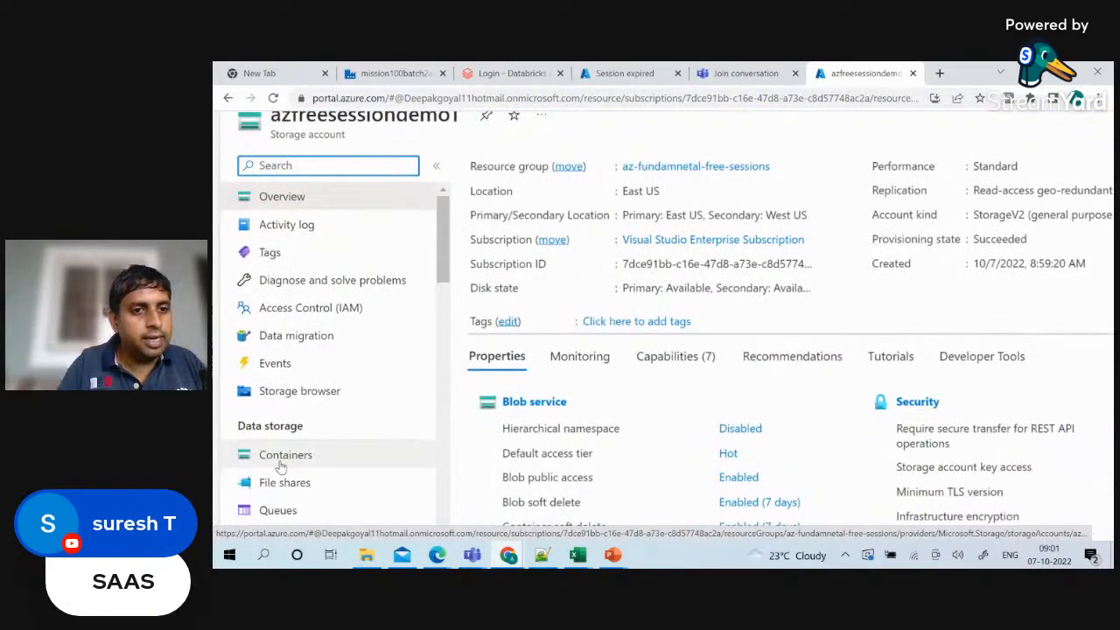
{"action": "scroll", "coordinate": [280, 466], "scroll_direction": "down", "scroll_amount": 3}
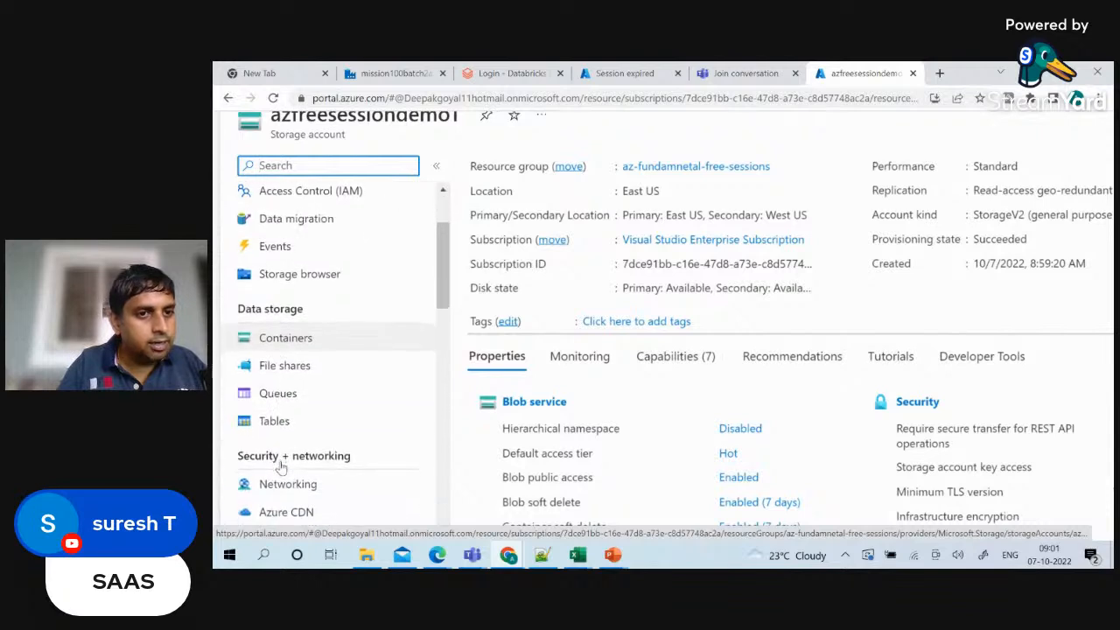
{"action": "left_click", "coordinate": [542, 405]}
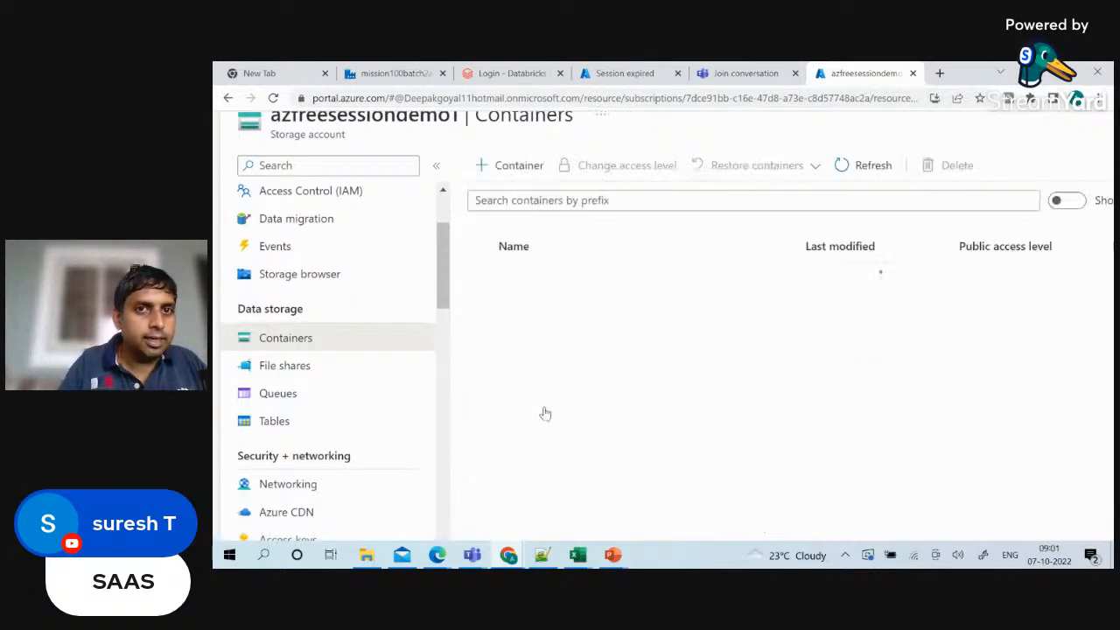
{"action": "scroll", "coordinate": [511, 147], "scroll_direction": "up", "scroll_amount": 2}
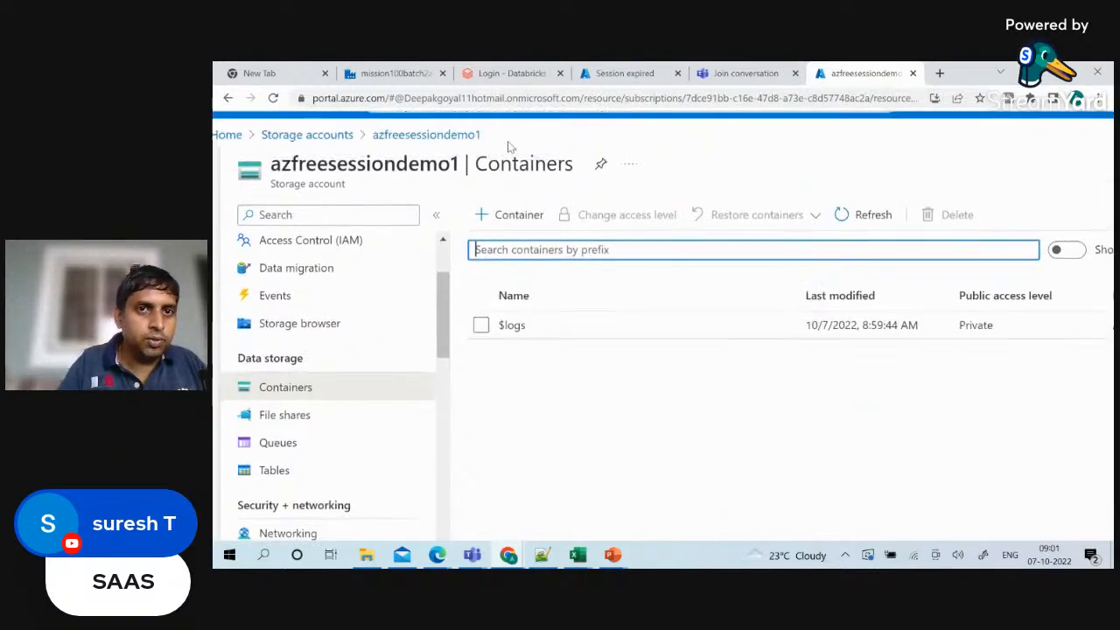
{"action": "triple_click", "coordinate": [511, 191]}
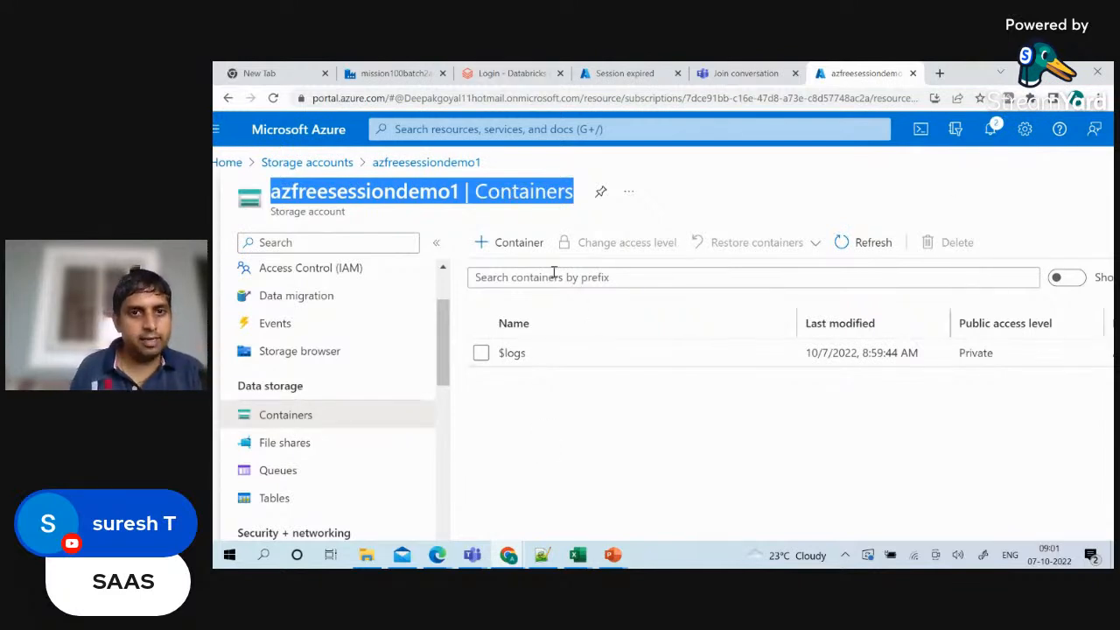
Create a container named landing with the Private (no anonymous access) public access level.
{"action": "left_click", "coordinate": [499, 244]}
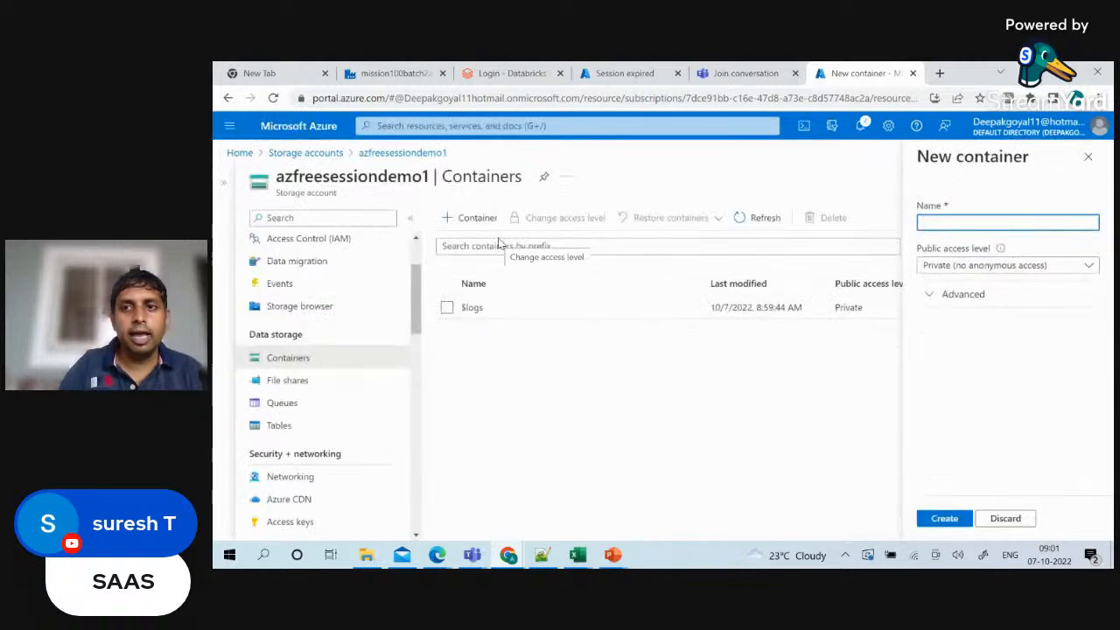
{"action": "left_click", "coordinate": [1015, 226]}
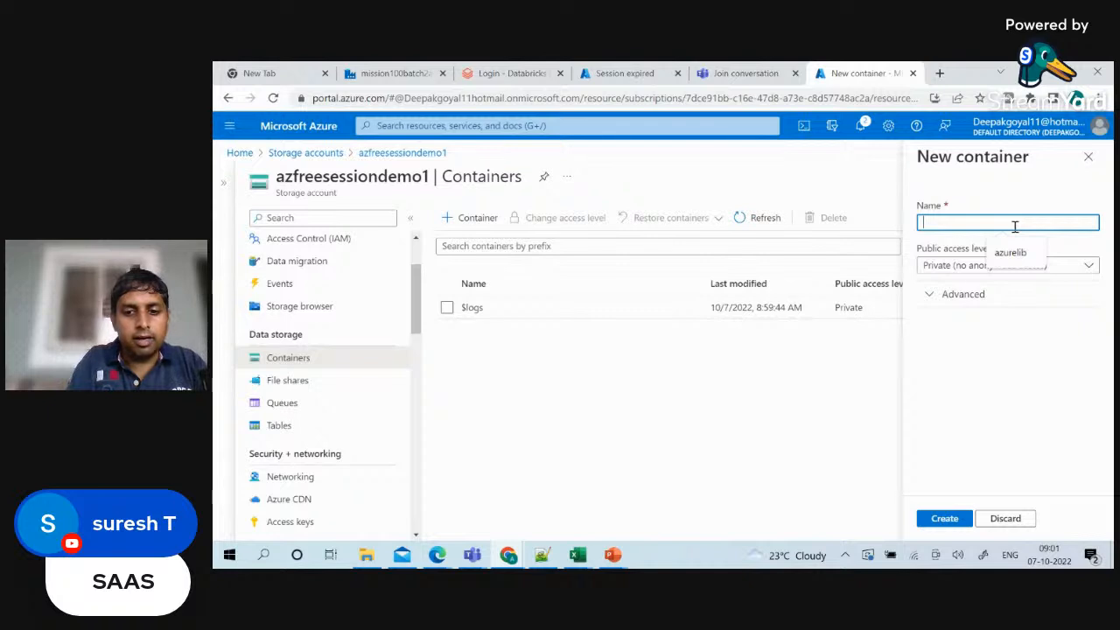
{"action": "type", "text": "l"}
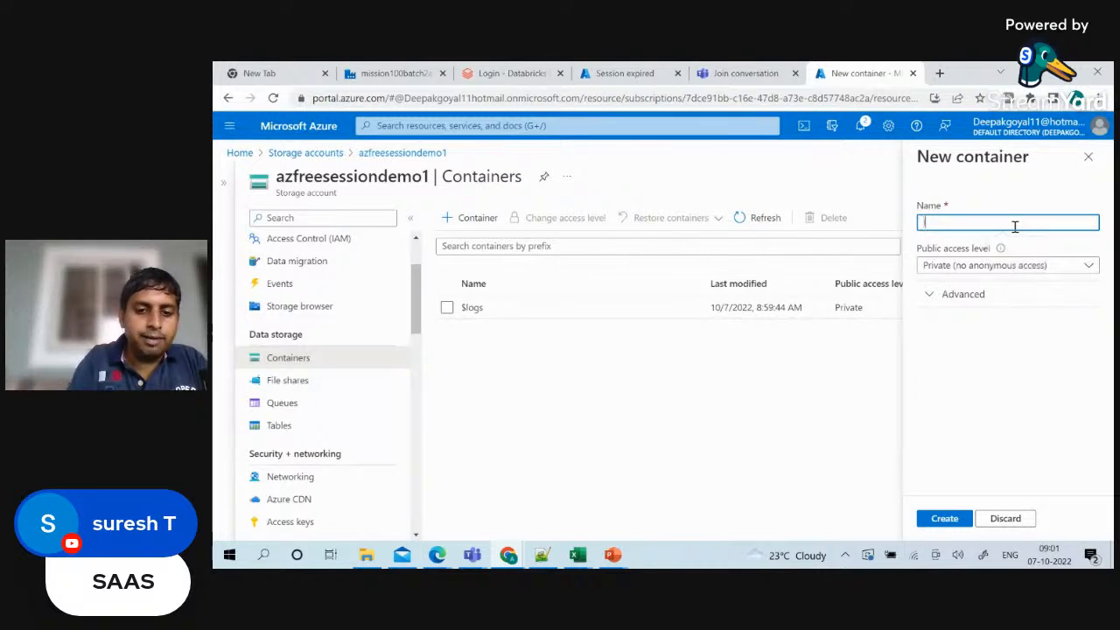
{"action": "type", "text": "and"}
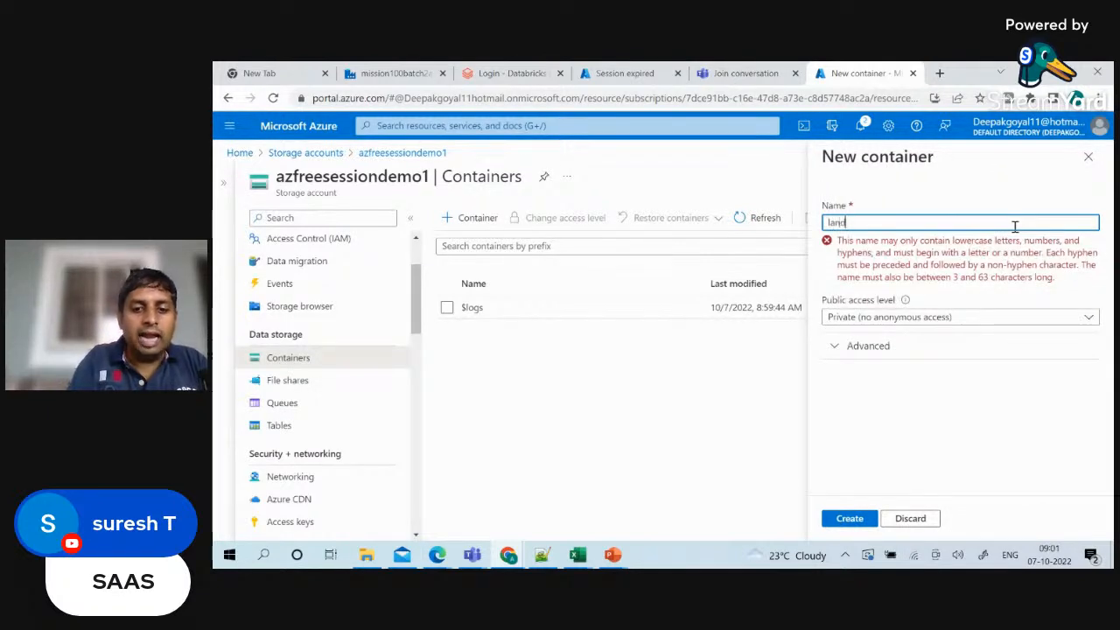
{"action": "type", "text": "ing"}
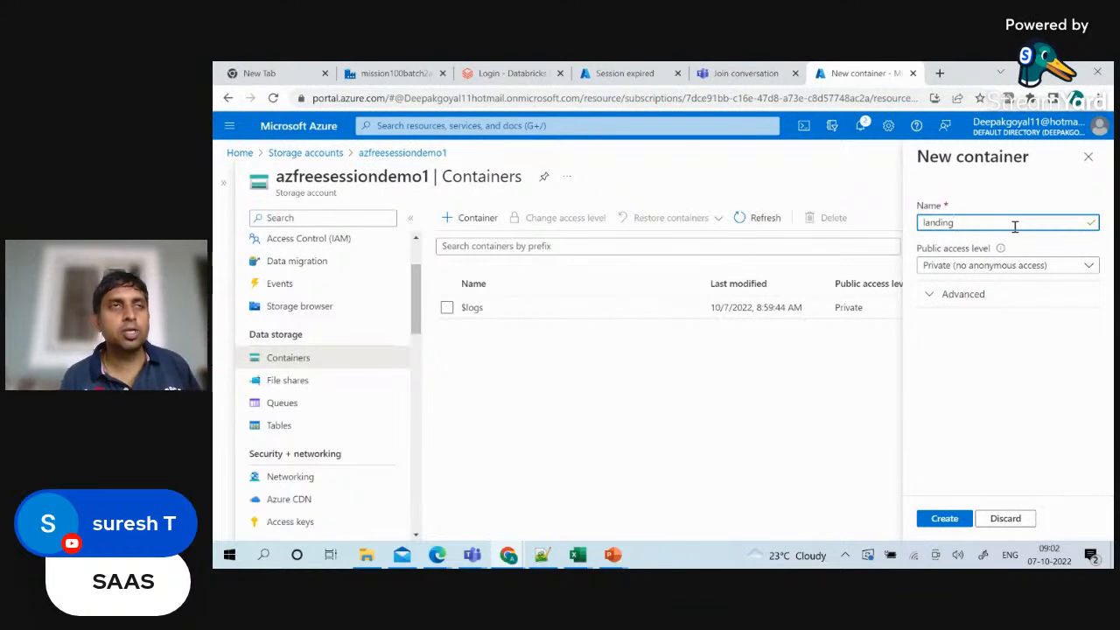
{"action": "left_click", "coordinate": [946, 518]}
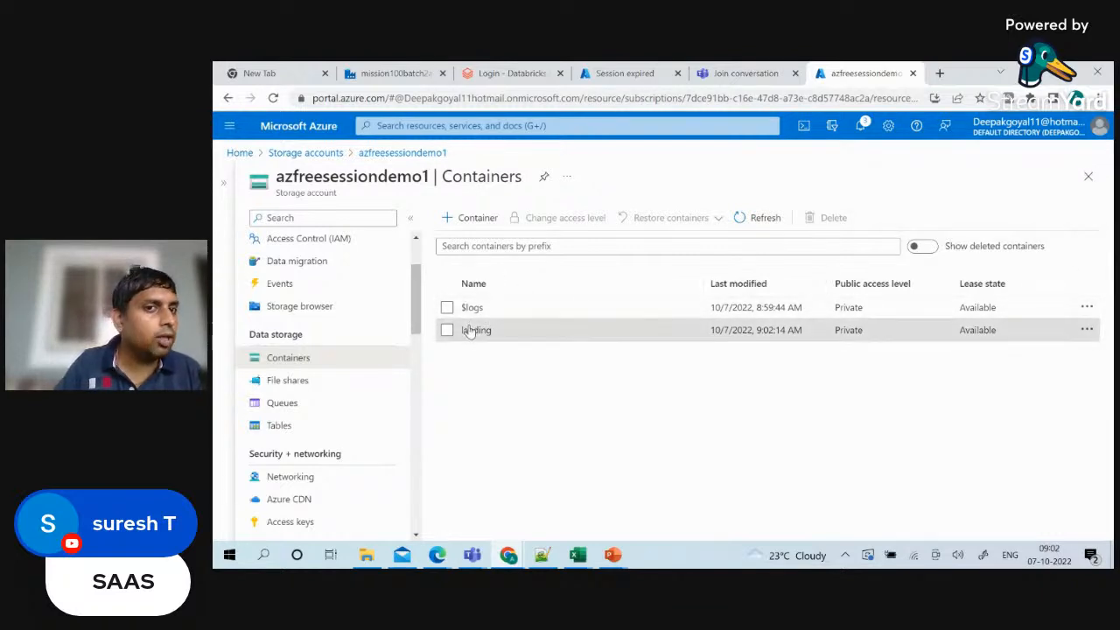
Open the landing container and upload Order.csv from the Downloads folder to it, leaving overwrite off.
{"action": "left_click", "coordinate": [473, 330]}
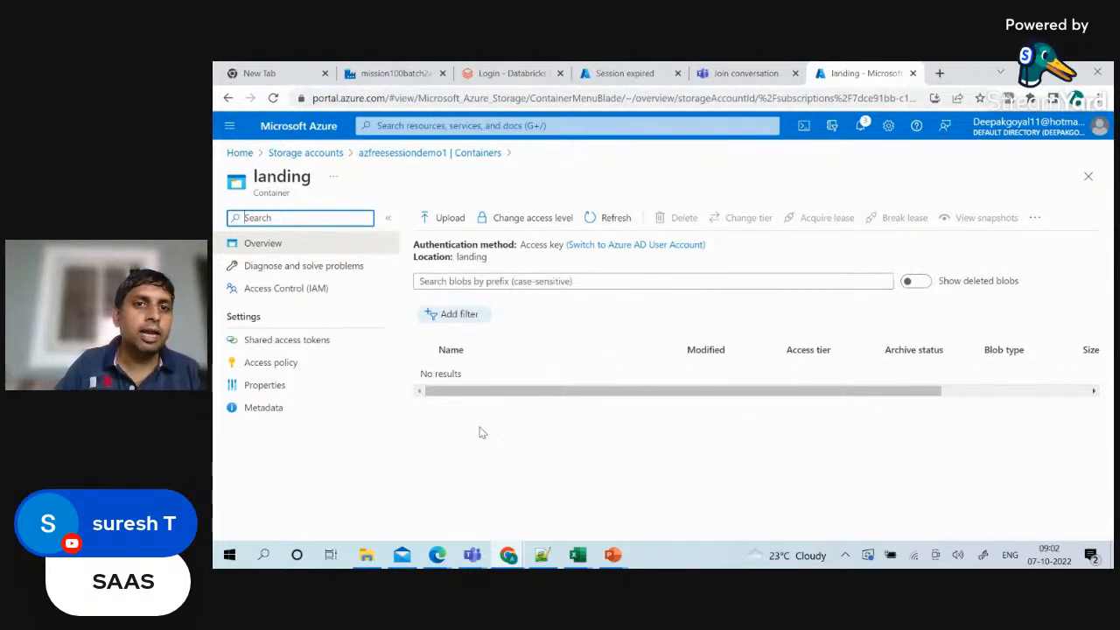
{"action": "left_click", "coordinate": [454, 226]}
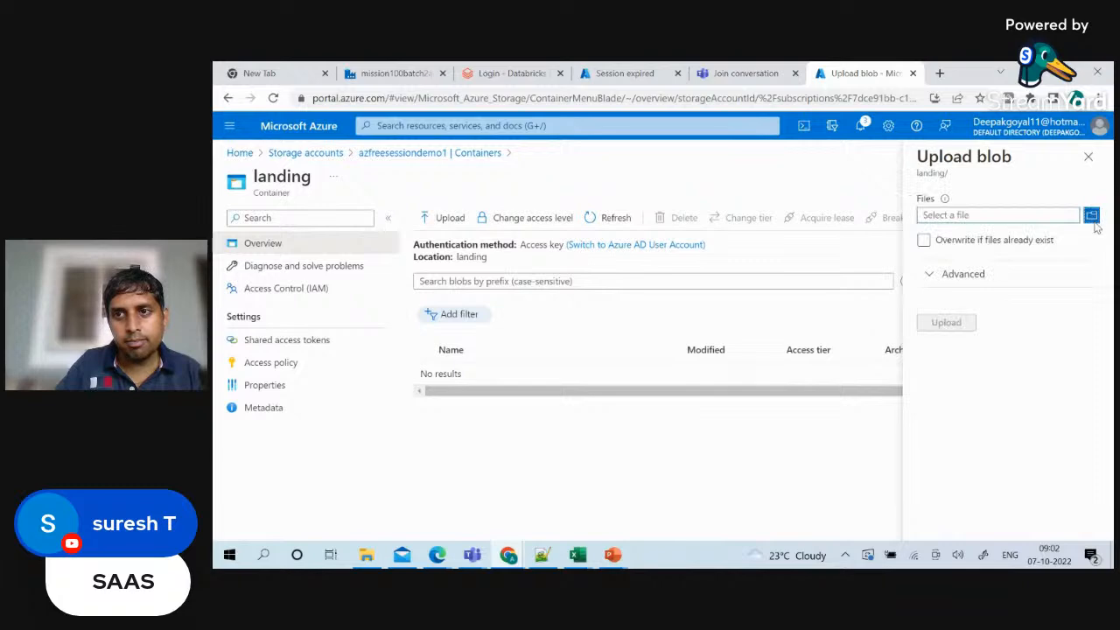
{"action": "left_click", "coordinate": [1091, 215]}
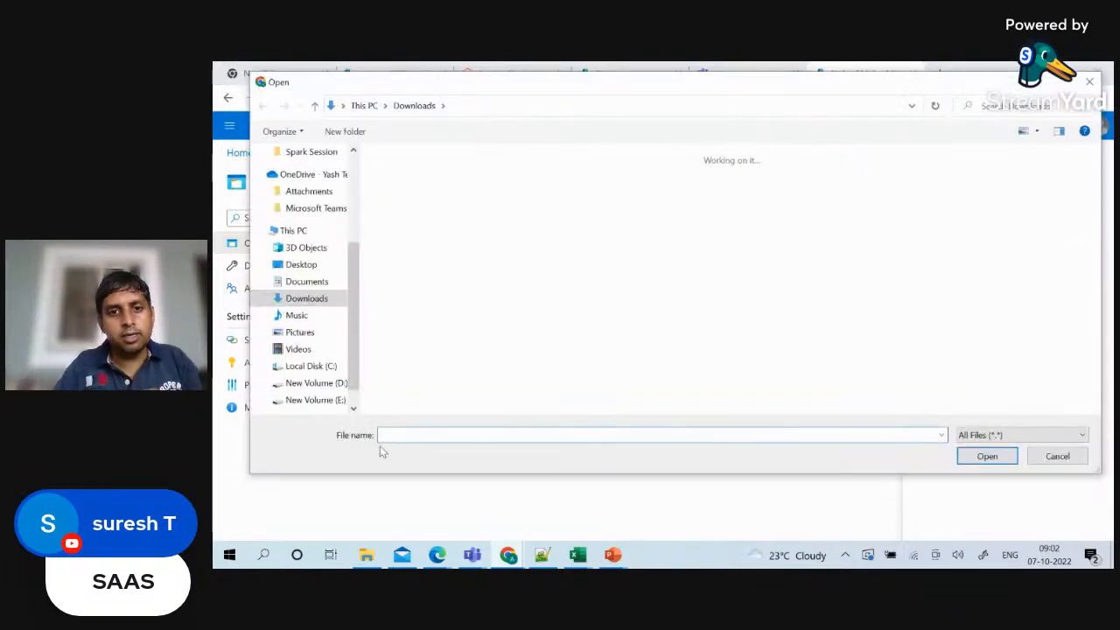
{"action": "type", "text": "orde"}
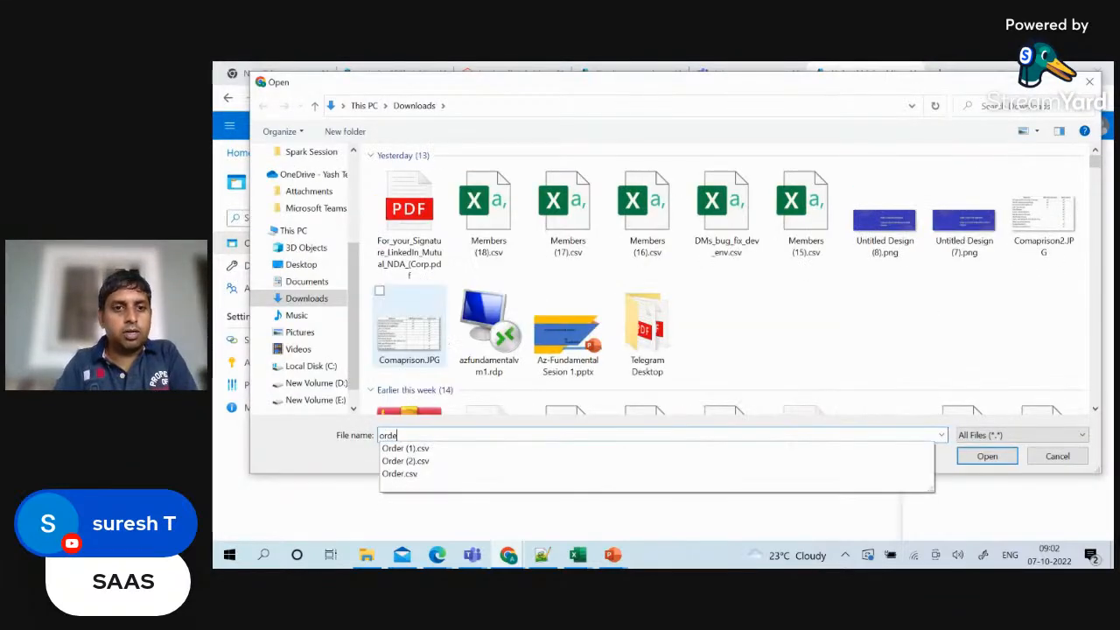
{"action": "key", "text": "Down"}
{"action": "key", "text": "Down"}
{"action": "key", "text": "Down"}
{"action": "key", "text": "Return"}
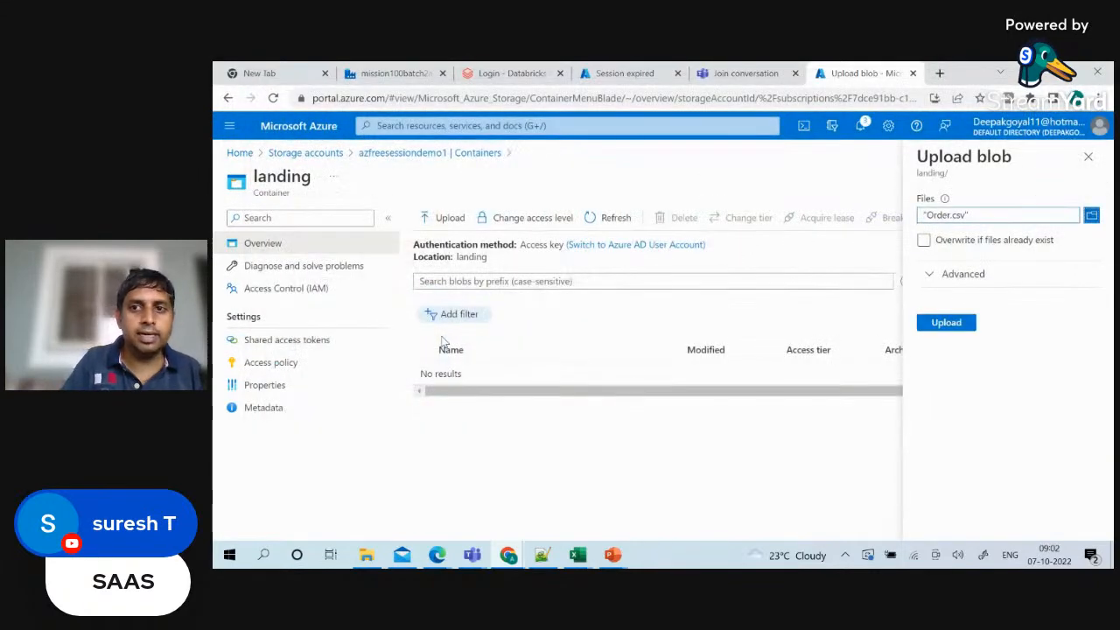
{"action": "left_click", "coordinate": [936, 324]}
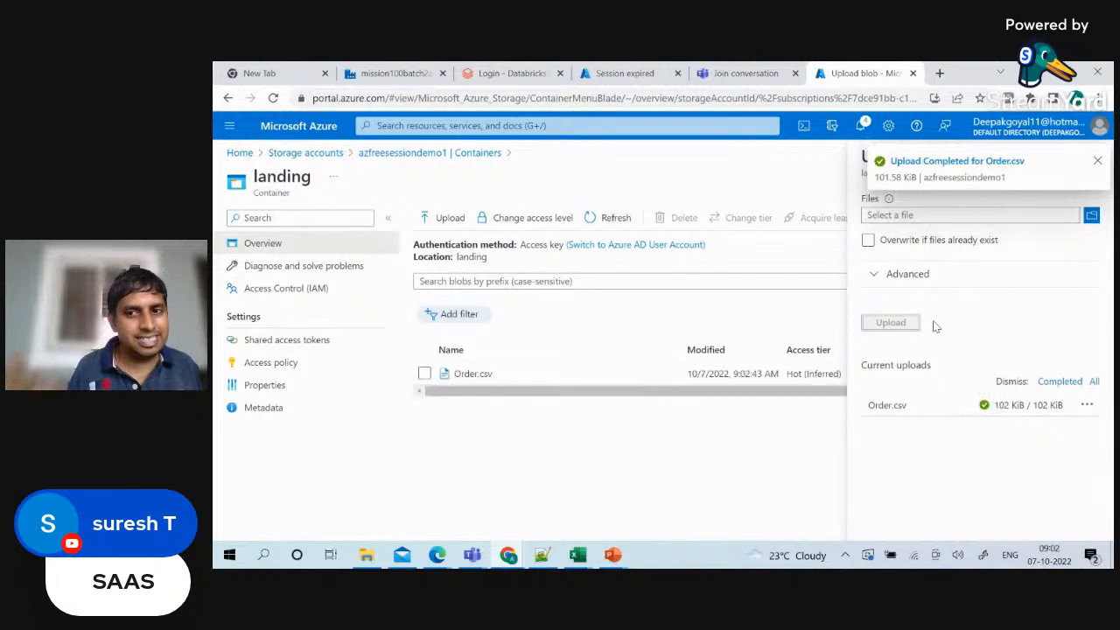
{"action": "left_click", "coordinate": [1096, 161]}
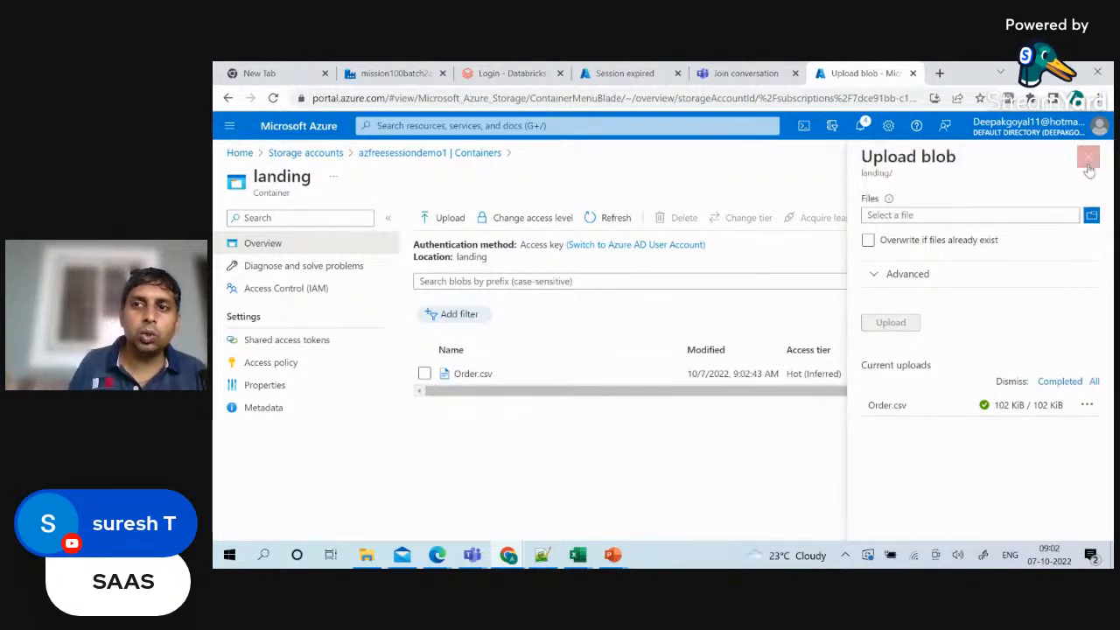
{"action": "left_click", "coordinate": [1089, 159]}
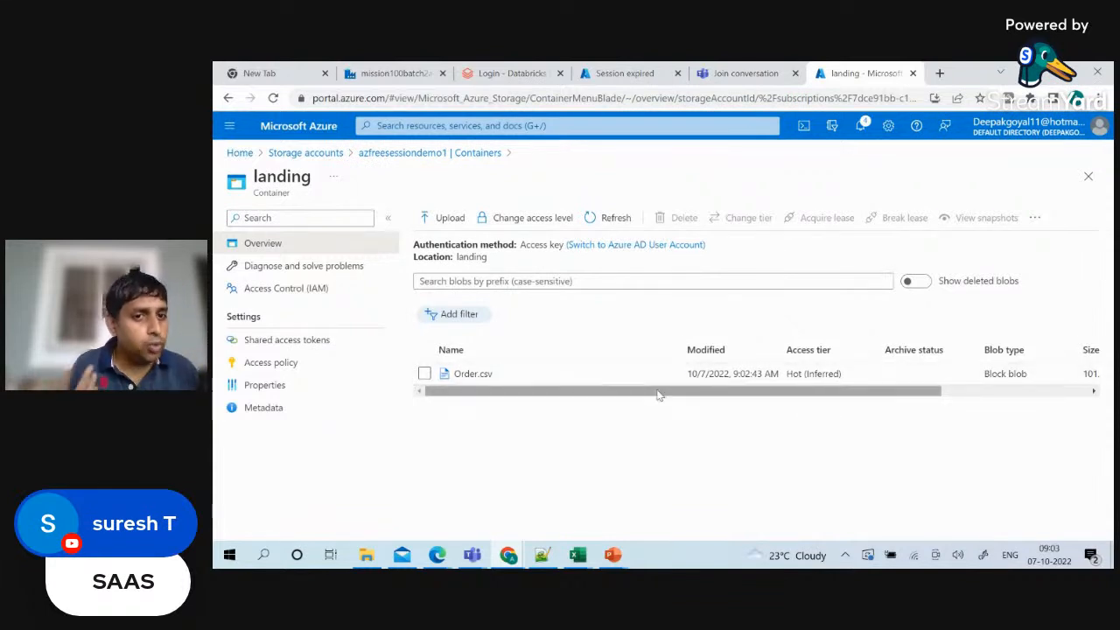
View the contents of the uploaded Order.csv blob, then return to the landing container's blob list.
{"action": "right_click", "coordinate": [625, 378]}
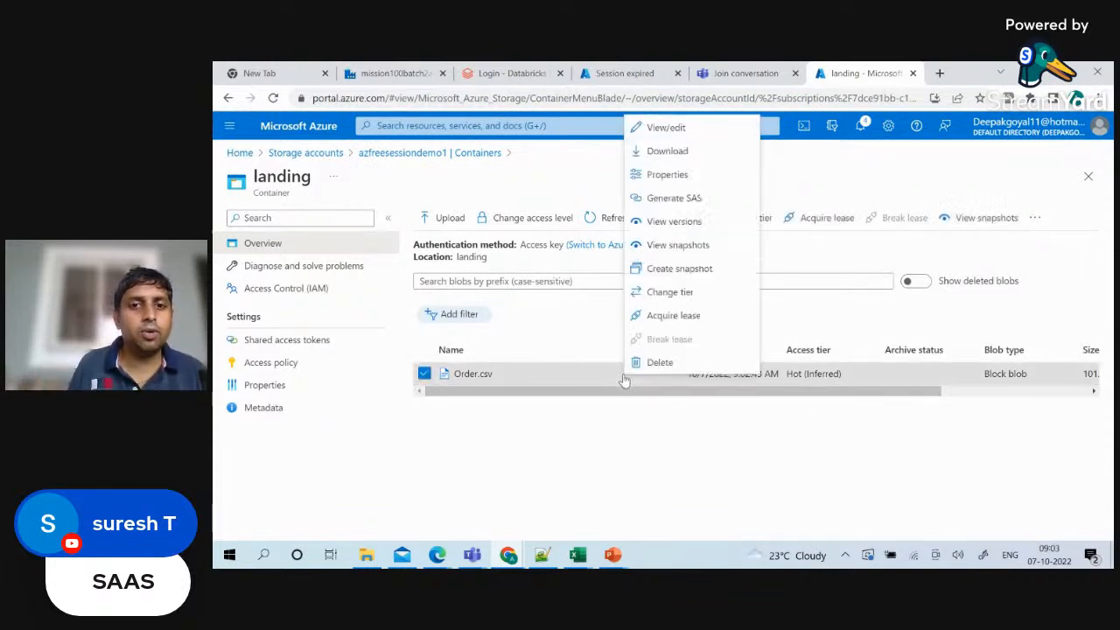
{"action": "left_click", "coordinate": [666, 127]}
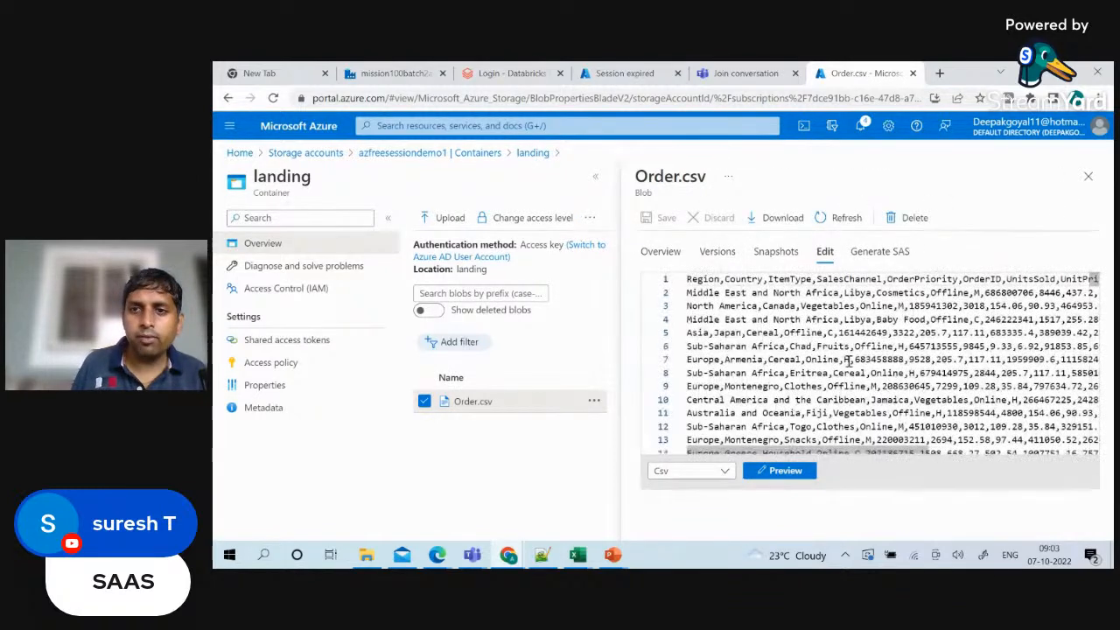
{"action": "left_click", "coordinate": [1089, 179]}
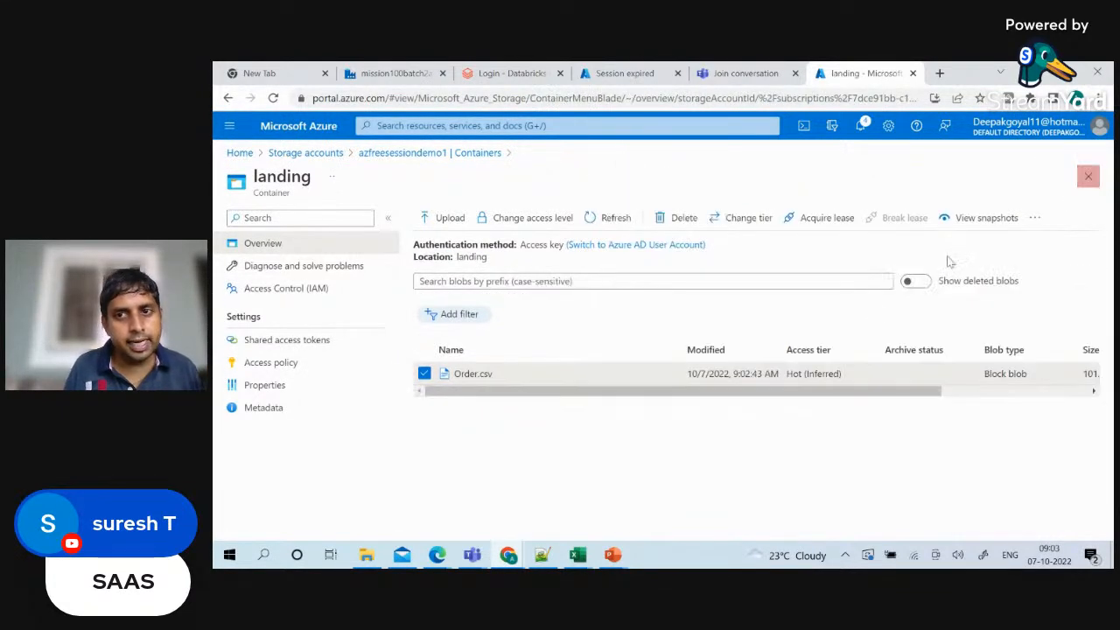
Open the properties of the Order.csv blob and copy its URL.
{"action": "right_click", "coordinate": [516, 374]}
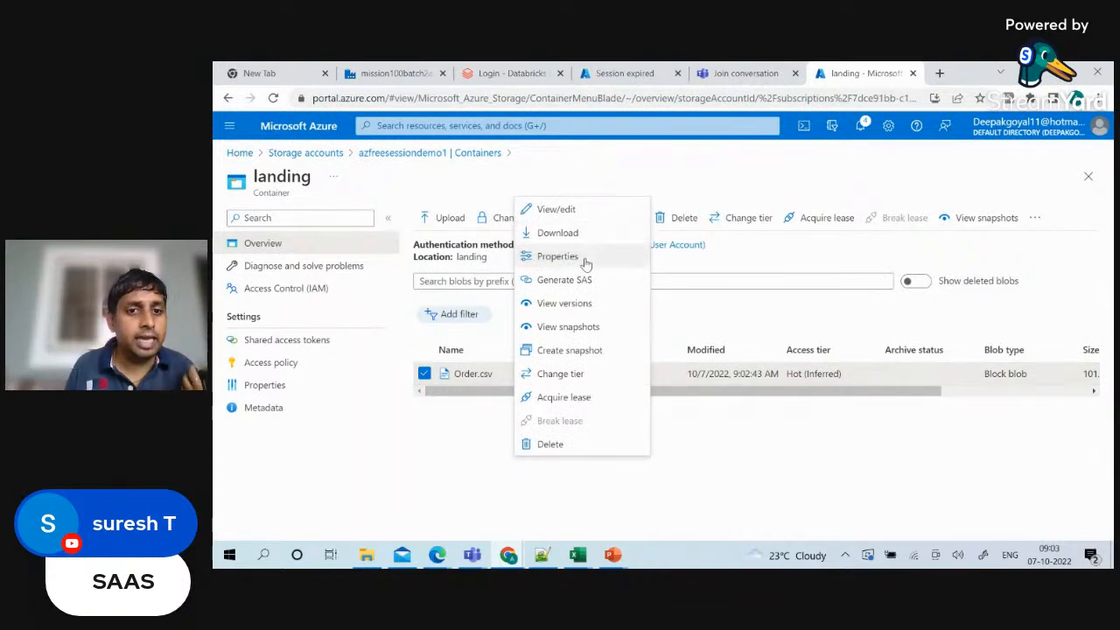
{"action": "left_click", "coordinate": [557, 256]}
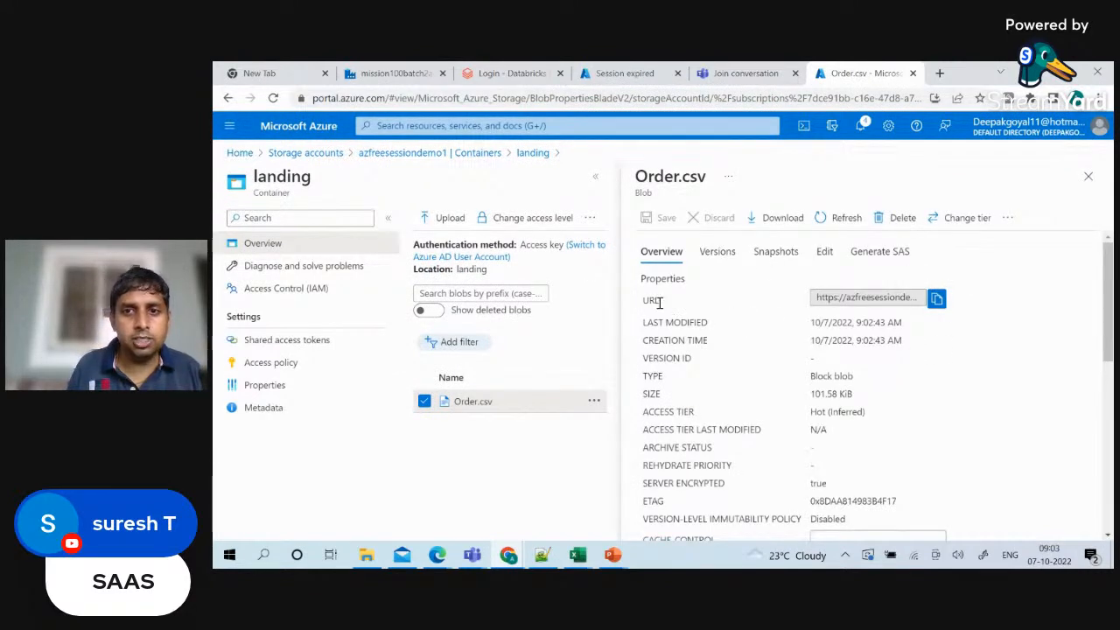
{"action": "left_click", "coordinate": [937, 299]}
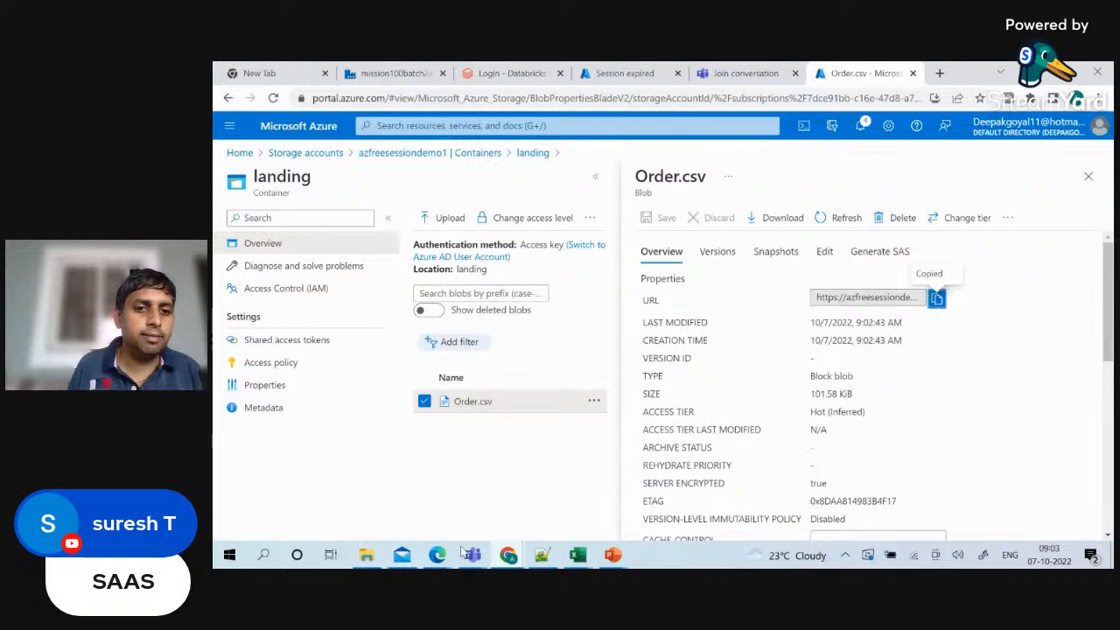
Switch to the StreamYard studio and post the copied Order.csv blob URL as a comment in the live chat.
{"action": "mouse_move", "coordinate": [435, 558]}
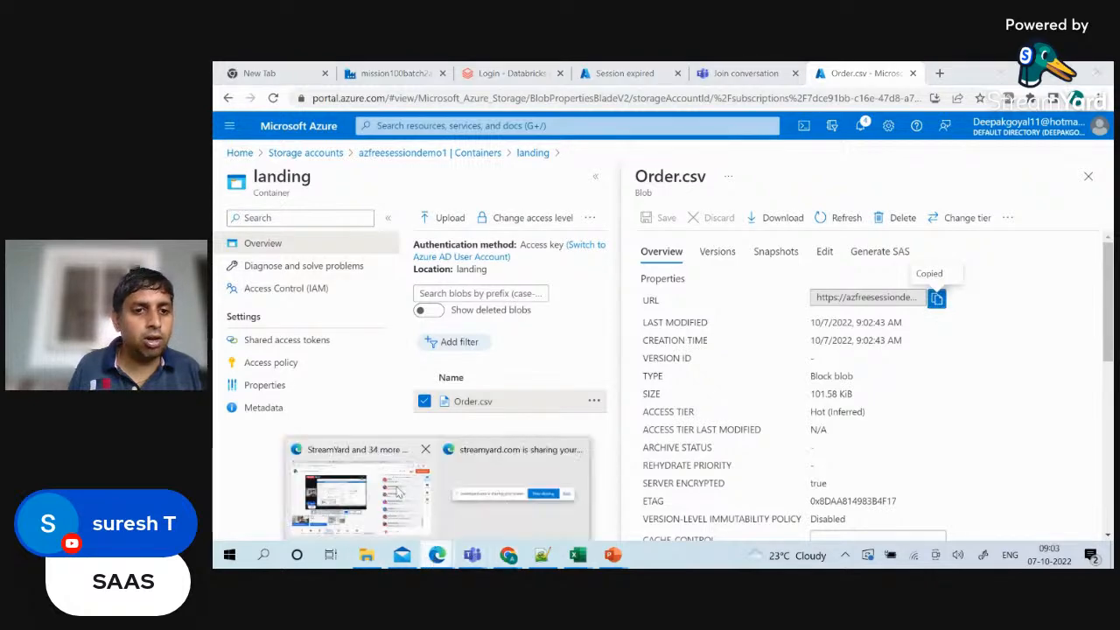
{"action": "left_click", "coordinate": [399, 492]}
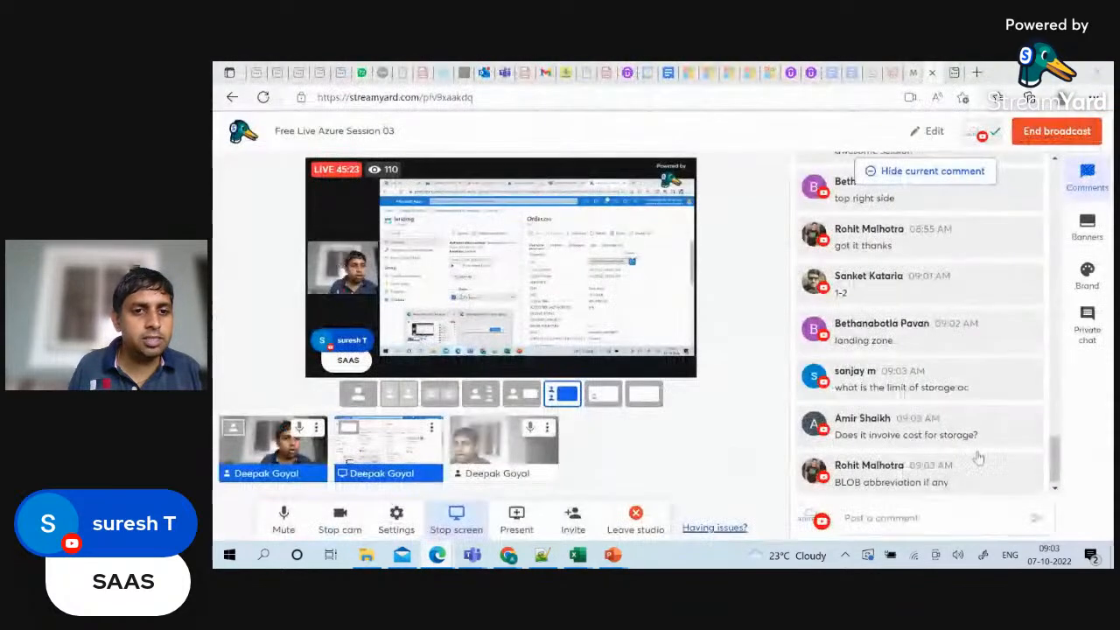
{"action": "left_click", "coordinate": [925, 519]}
{"action": "key", "text": "ctrl+v"}
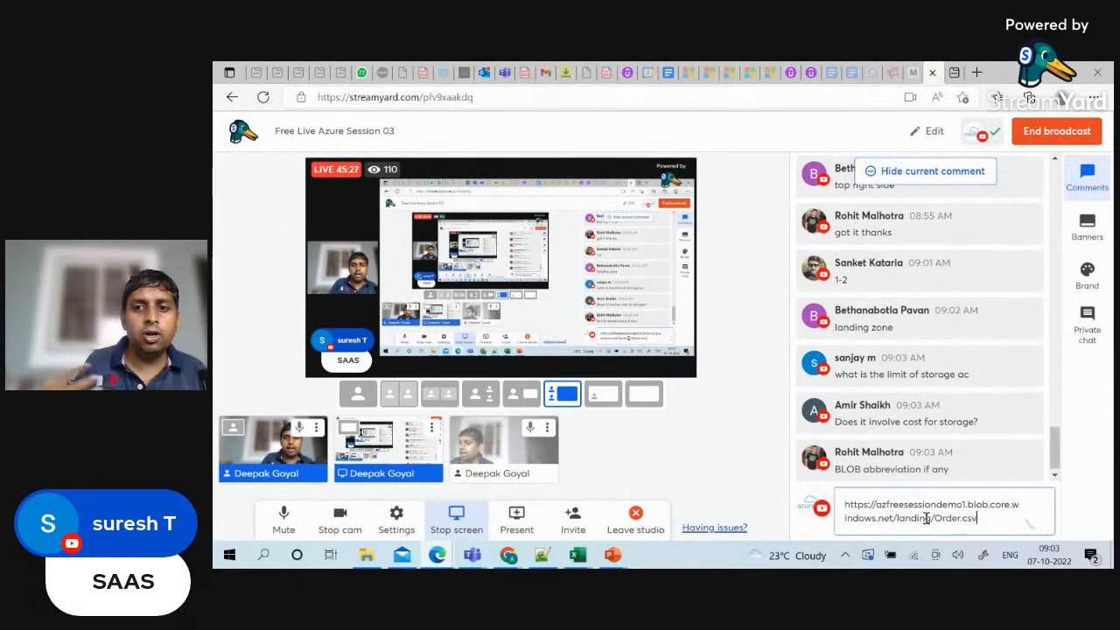
{"action": "left_click", "coordinate": [1036, 518]}
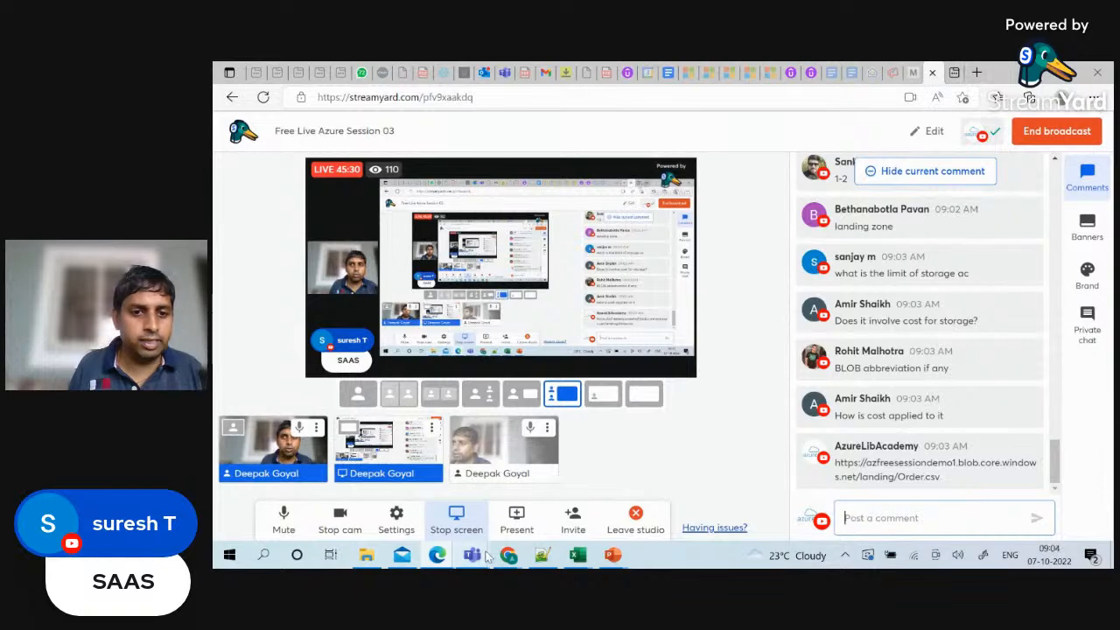
Switch back to the Azure portal, close Order.csv's properties and look over the blob's columns in the landing container.
{"action": "mouse_move", "coordinate": [510, 559]}
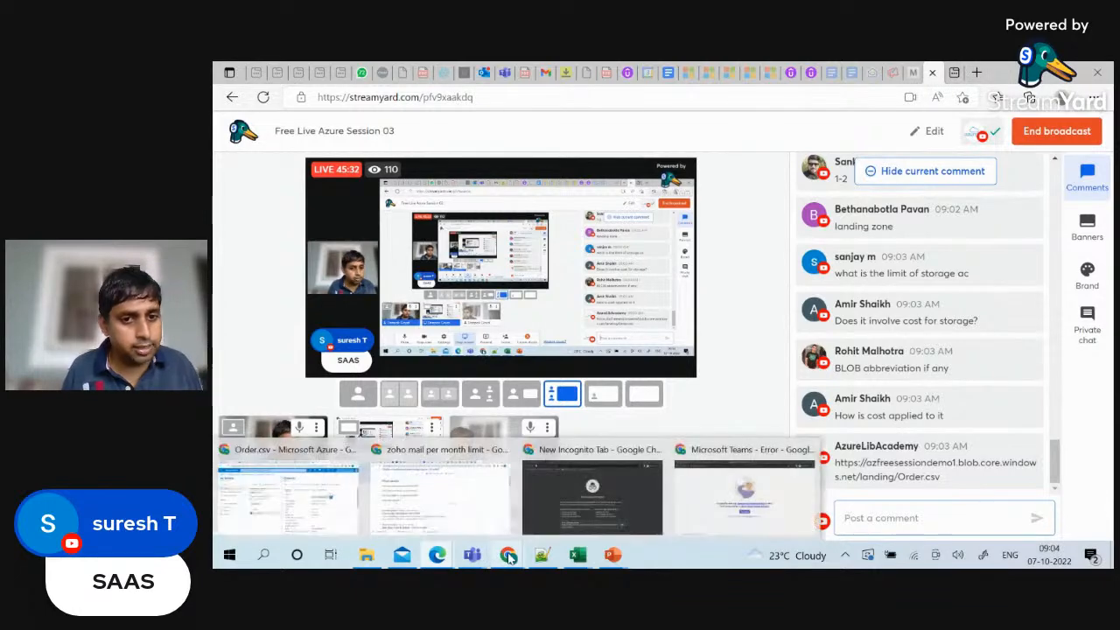
{"action": "left_click", "coordinate": [312, 511]}
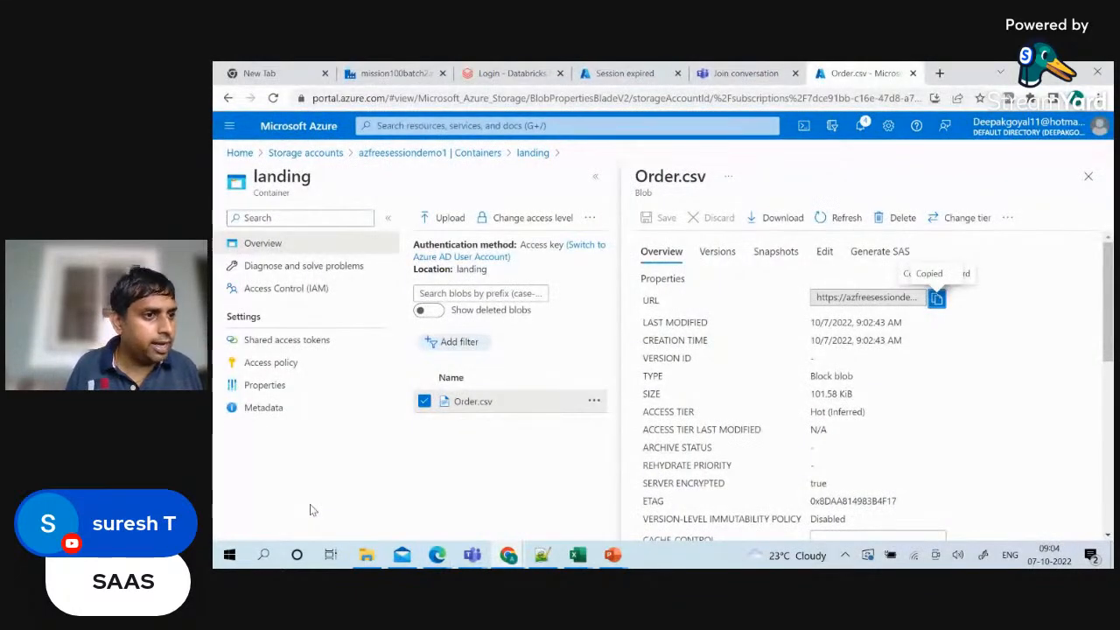
{"action": "left_click", "coordinate": [1088, 177]}
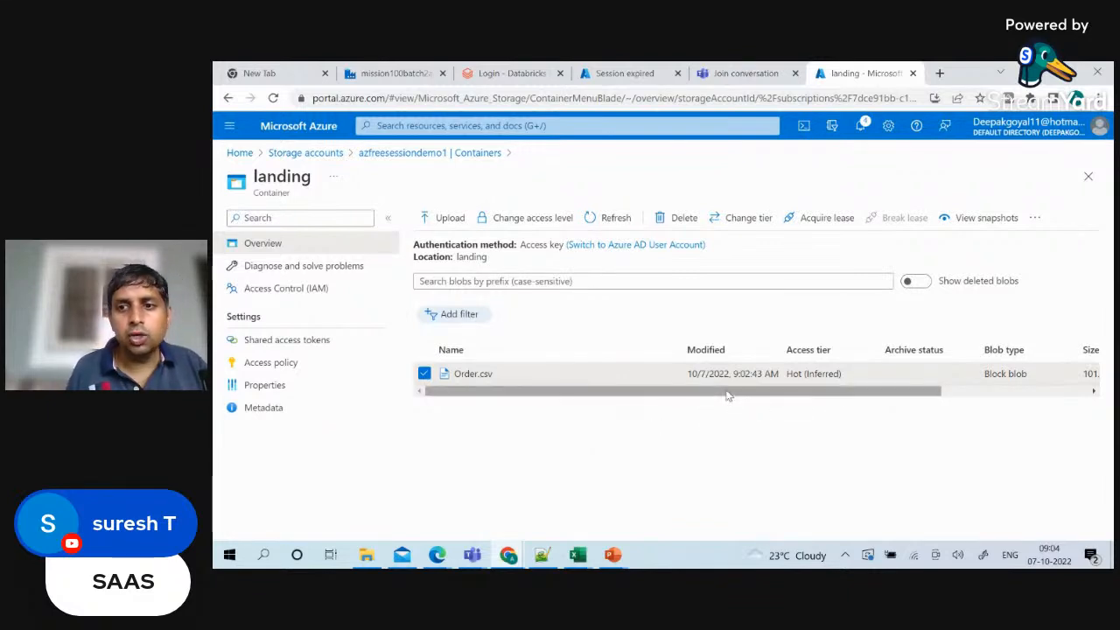
{"action": "mouse_move", "coordinate": [726, 395]}
{"action": "left_mouse_down"}
{"action": "mouse_move", "coordinate": [870, 394]}
{"action": "mouse_move", "coordinate": [733, 388]}
{"action": "left_mouse_up"}
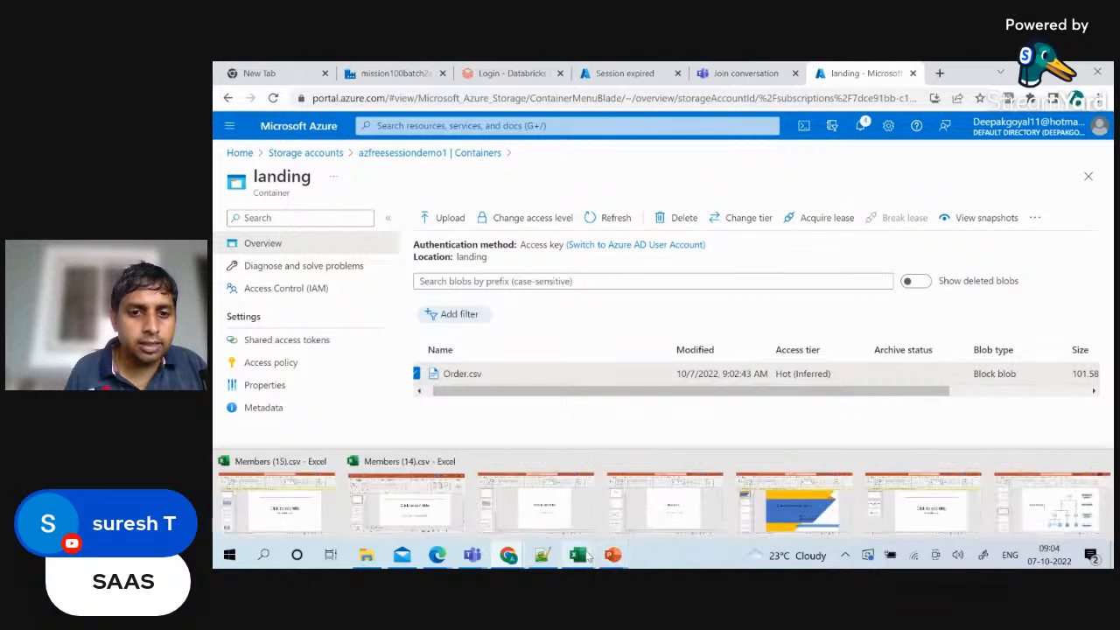
Switch to Notepad++ and add the line "BLOB STORAGE Account" at the end of the new 15 notes, followed by a blank line.
{"action": "left_click", "coordinate": [536, 556]}
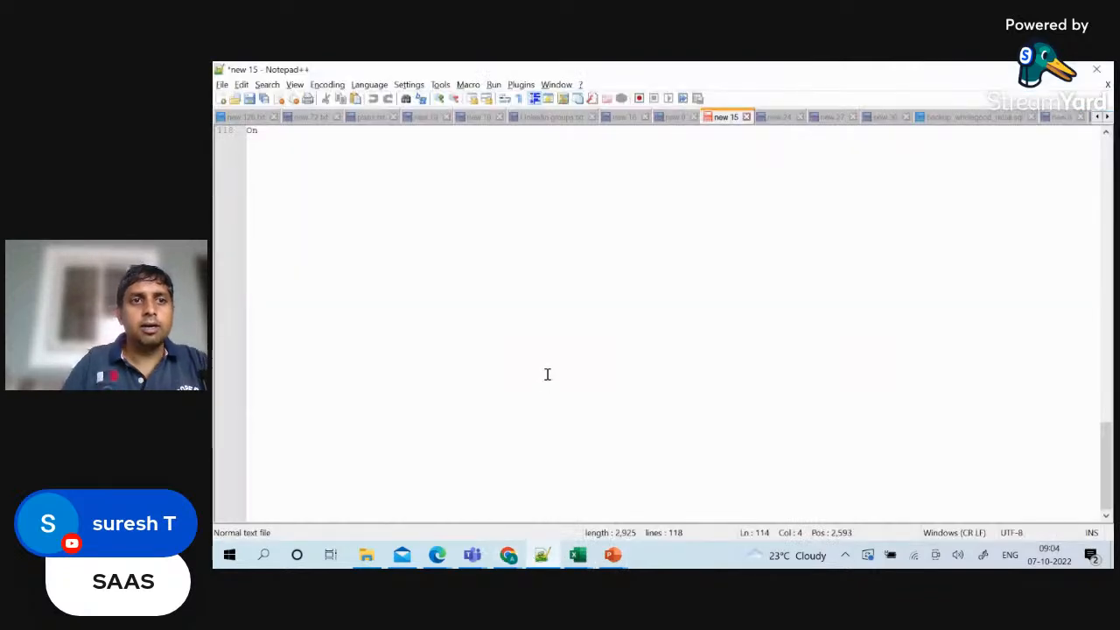
{"action": "left_click", "coordinate": [567, 238]}
{"action": "key", "text": "Return"}
{"action": "key", "text": "Return"}
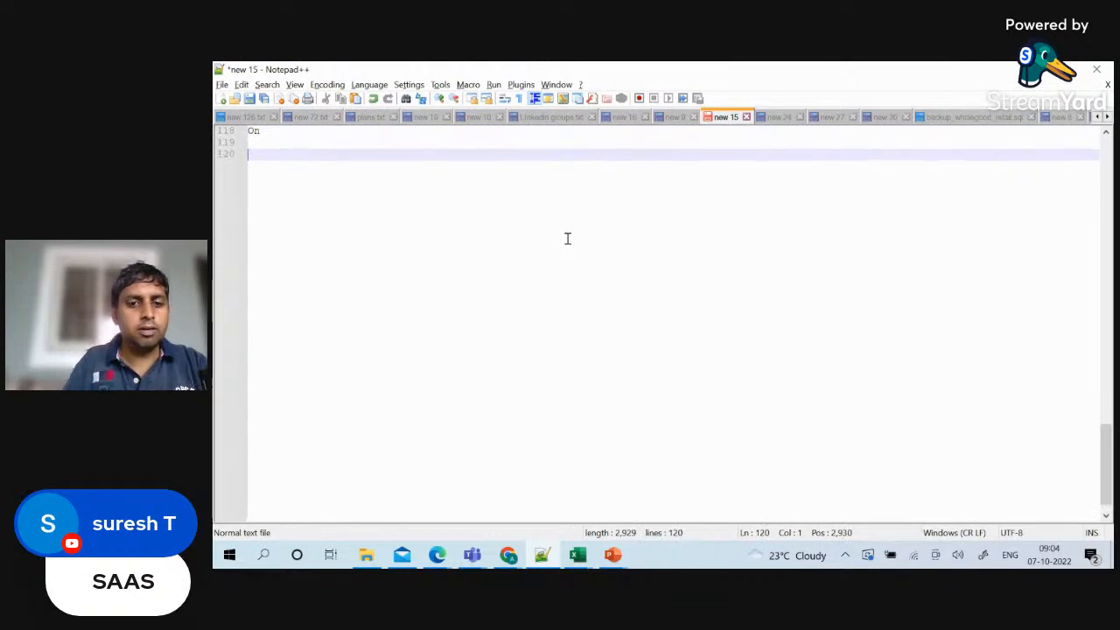
{"action": "type", "text": "B"}
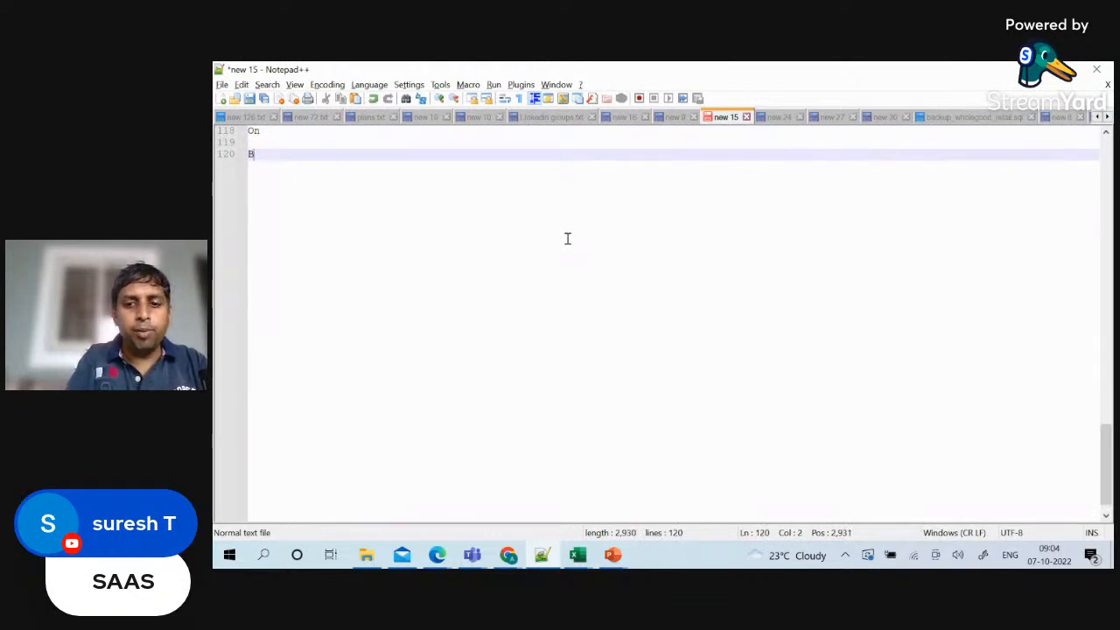
{"action": "type", "text": "LOB STR"}
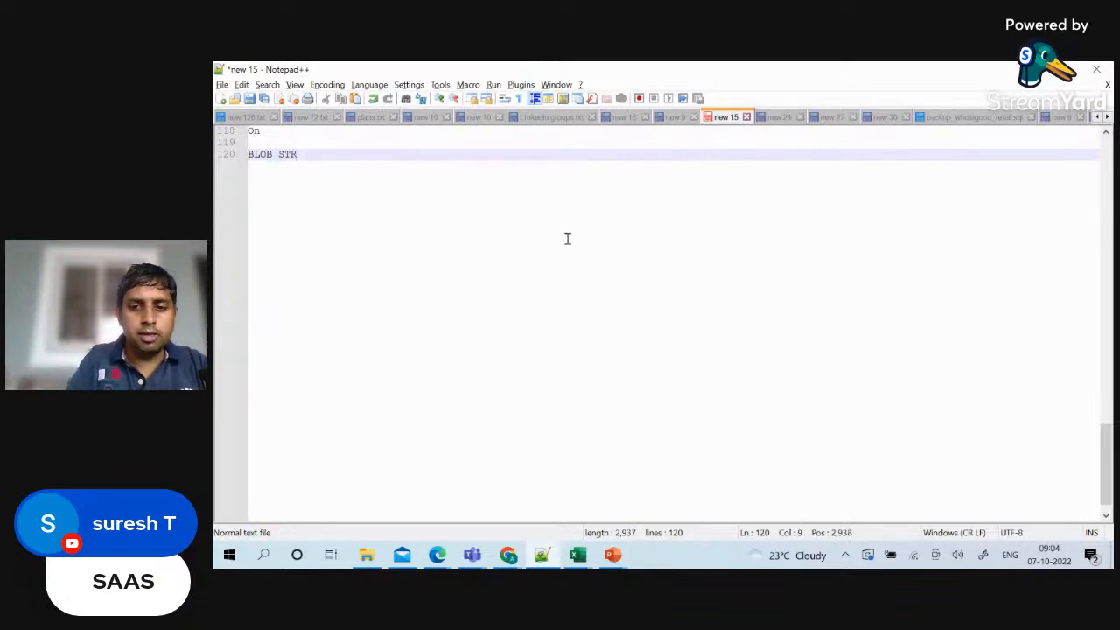
{"action": "key", "text": "BackSpace"}
{"action": "type", "text": "ORAGE "}
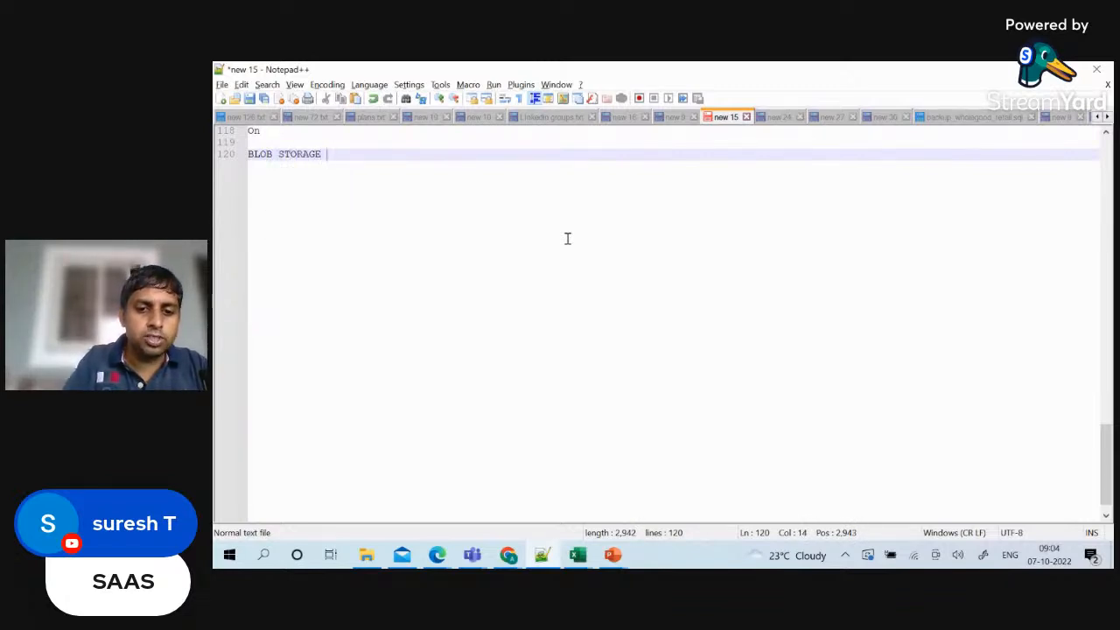
{"action": "type", "text": "ACCOUNT"}
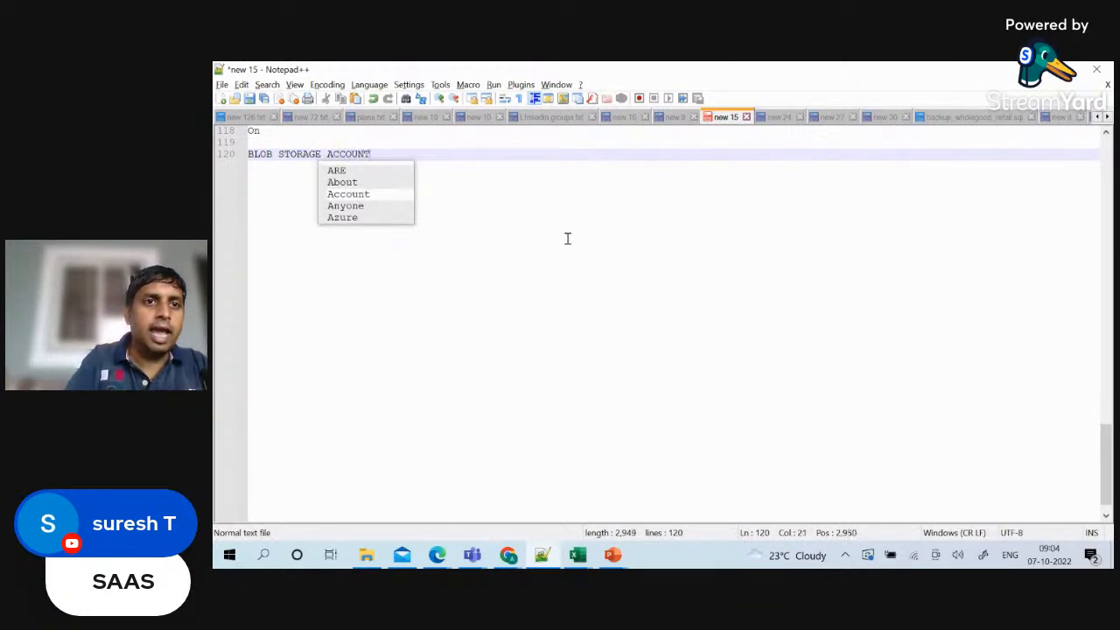
{"action": "key", "text": "Return"}
{"action": "key", "text": "Return"}
{"action": "key", "text": "Return"}
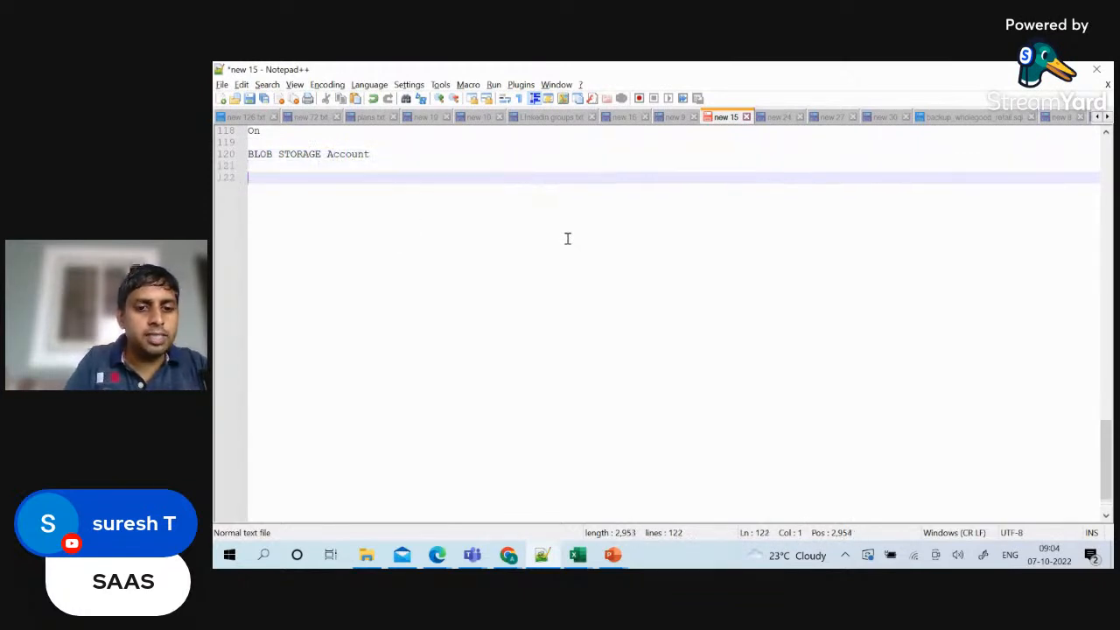
Add the line "ADLS = AZURE DATA LAKE STORAGE ACCOUNT" to the notes and highlight the word BLOB above it.
{"action": "type", "text": "ADLS "}
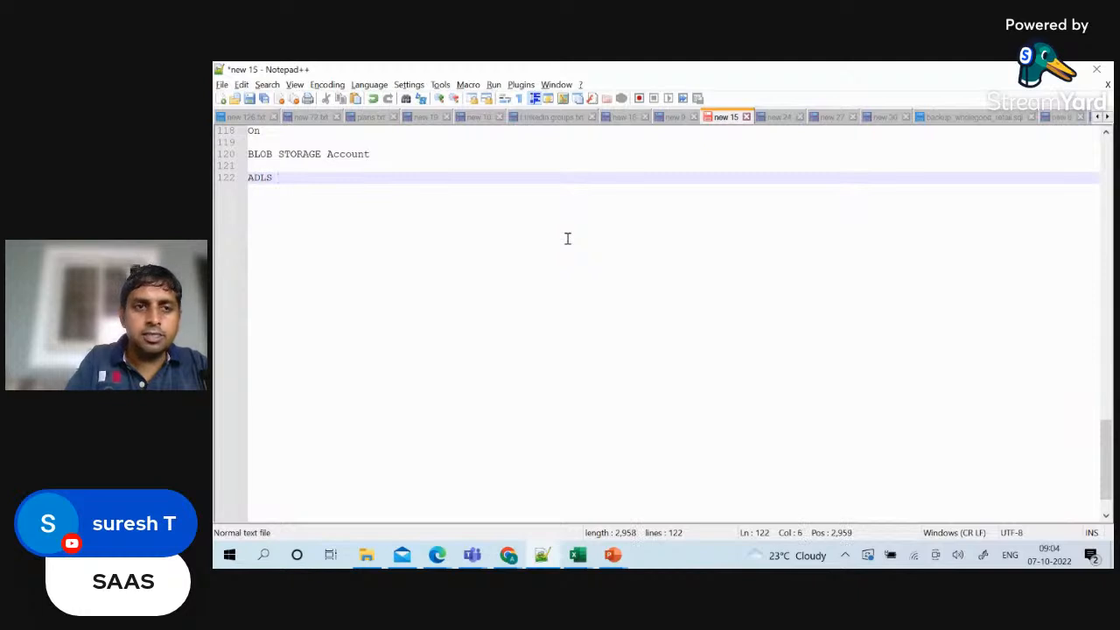
{"action": "type", "text": "= AZU"}
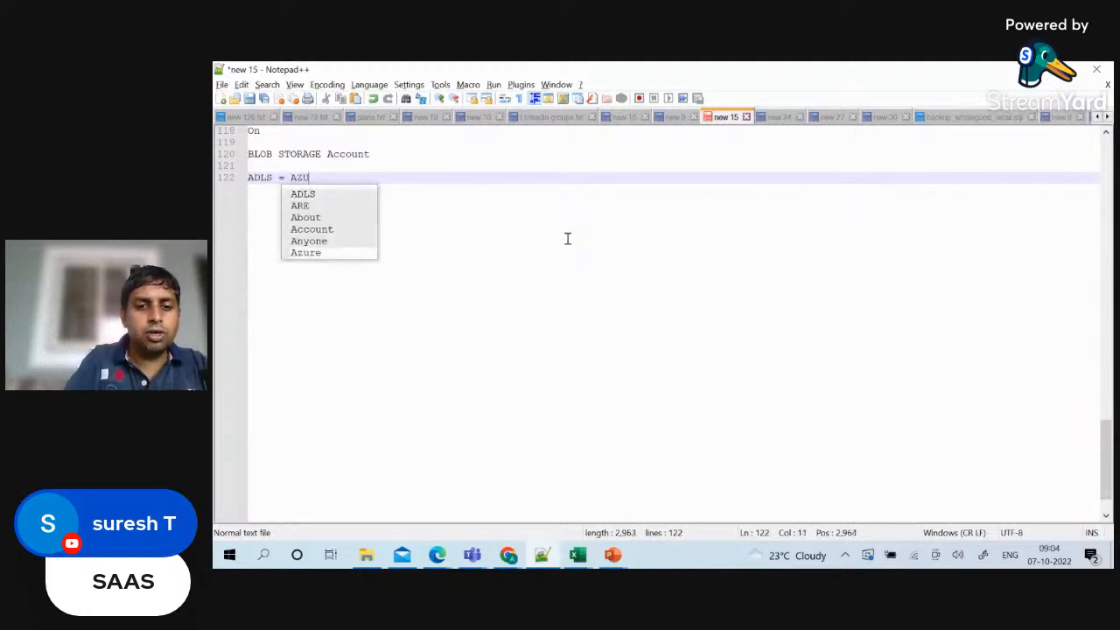
{"action": "type", "text": "RE DATA LAK"}
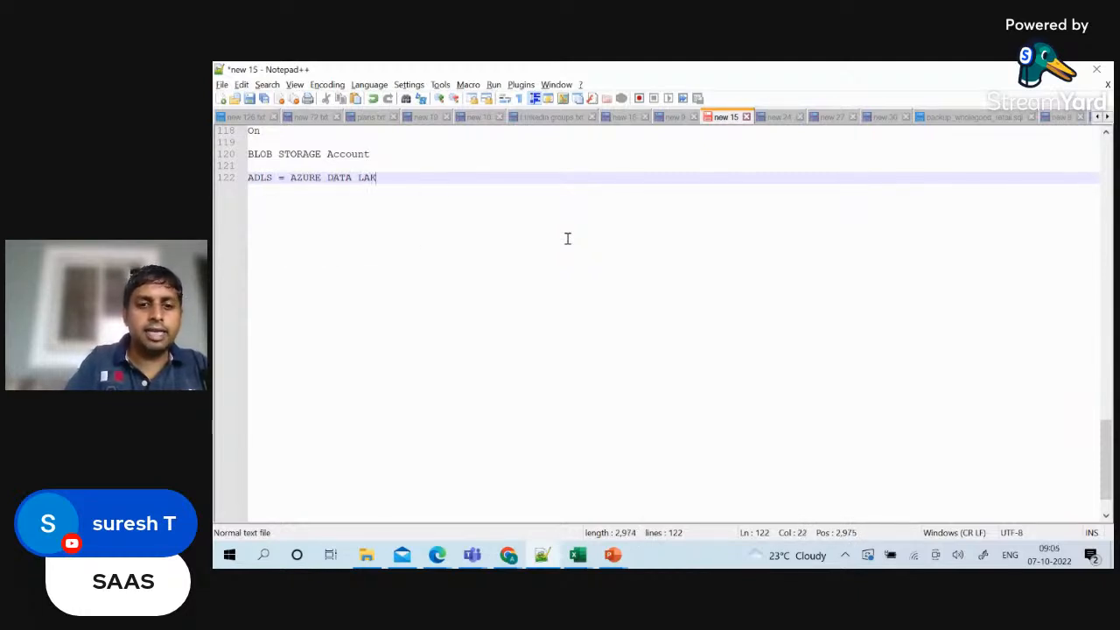
{"action": "type", "text": "E STO"}
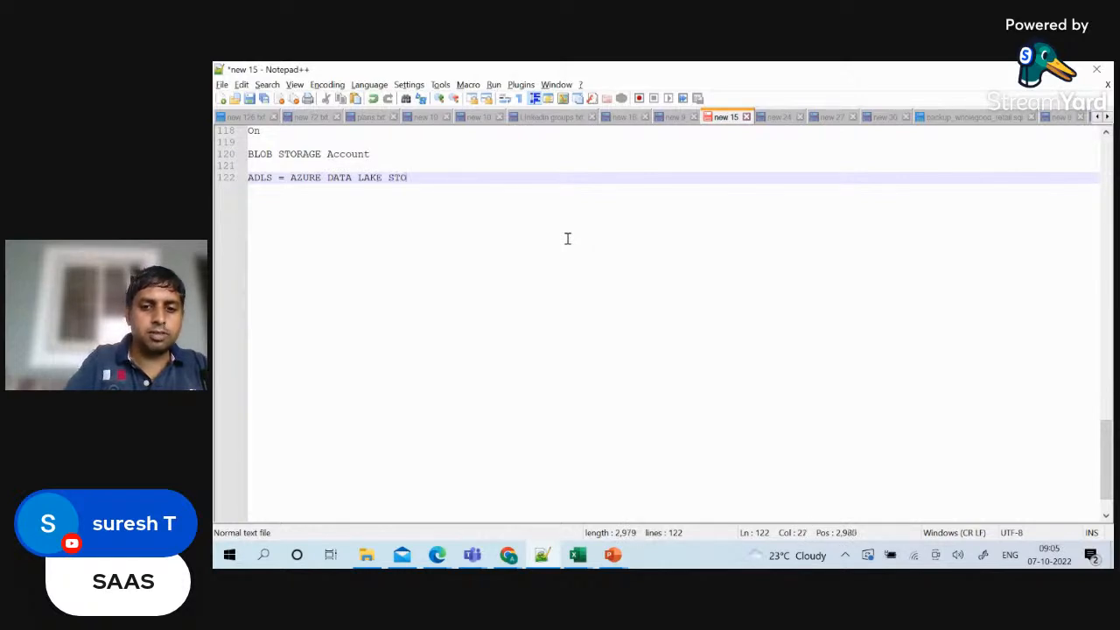
{"action": "type", "text": "RAGE ACCOUNT"}
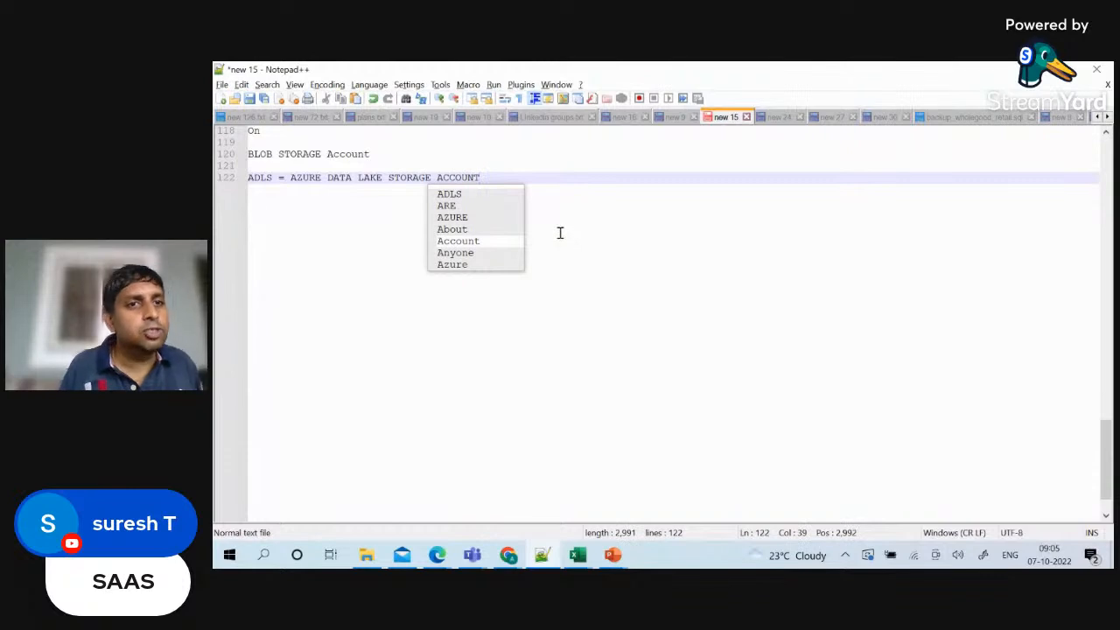
{"action": "double_click", "coordinate": [272, 155]}
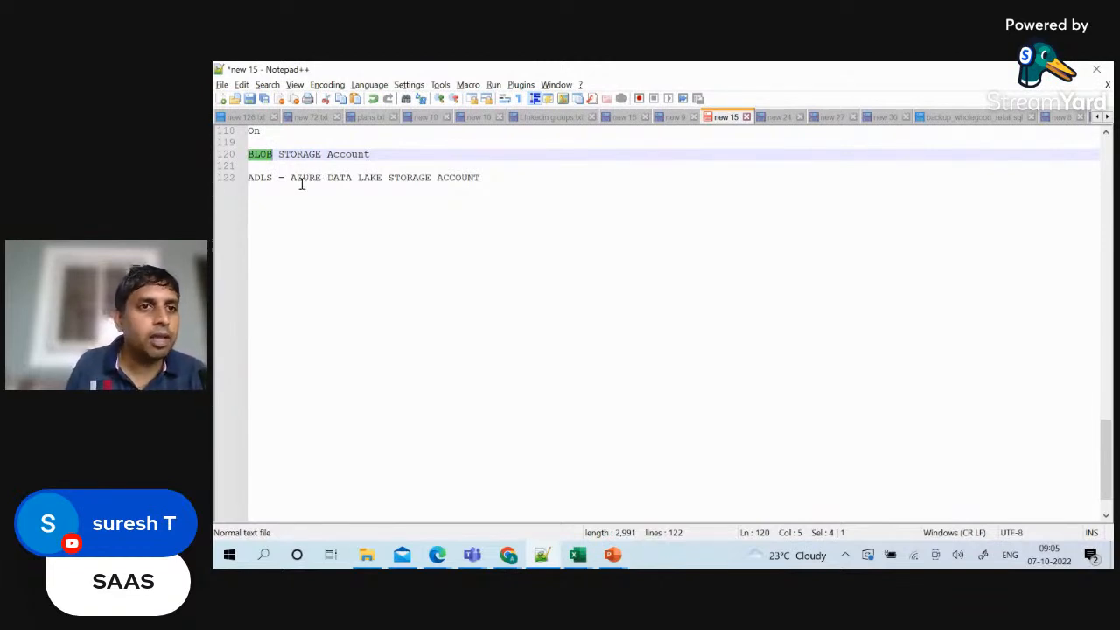
Highlight the "BLOB STORAGE Account" line and the words "AZURE DATA LAKE STORAGE ACCOUNT" in the notes to compare the two storage types.
{"action": "left_click", "coordinate": [308, 167]}
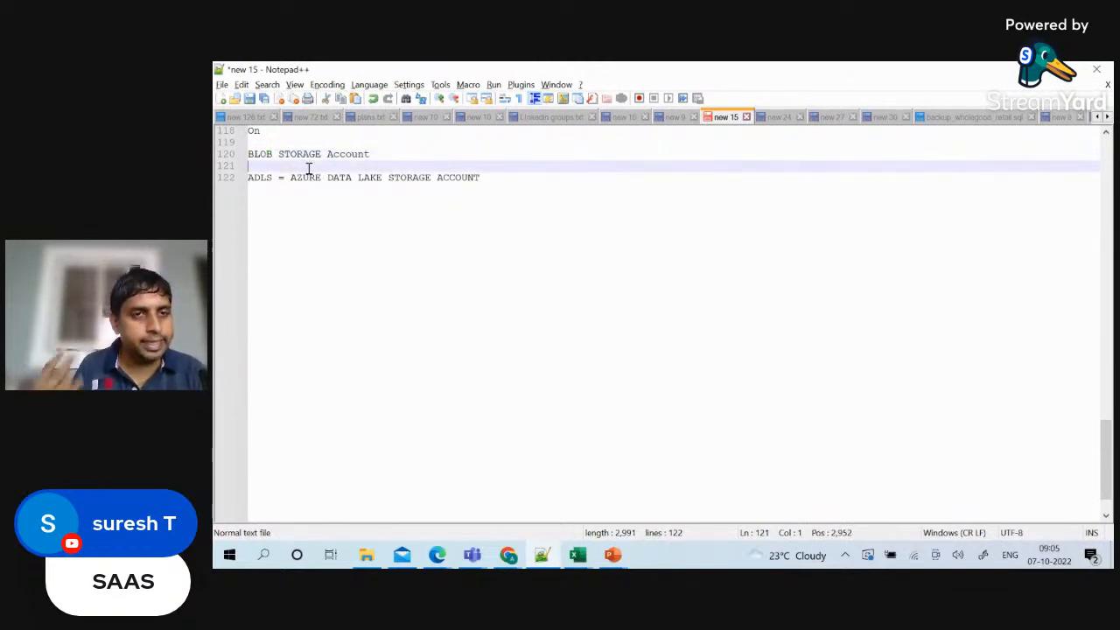
{"action": "left_click_drag", "start_coordinate": [370, 156], "coordinate": [219, 162]}
{"action": "left_click_drag", "start_coordinate": [291, 178], "coordinate": [489, 177]}
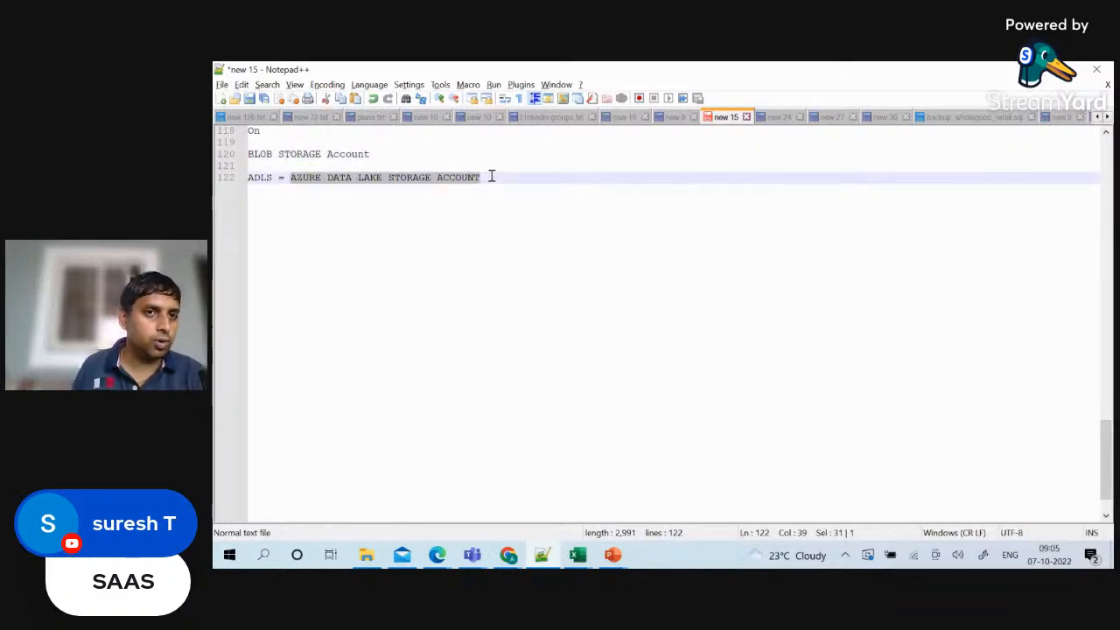
{"action": "left_click", "coordinate": [303, 155]}
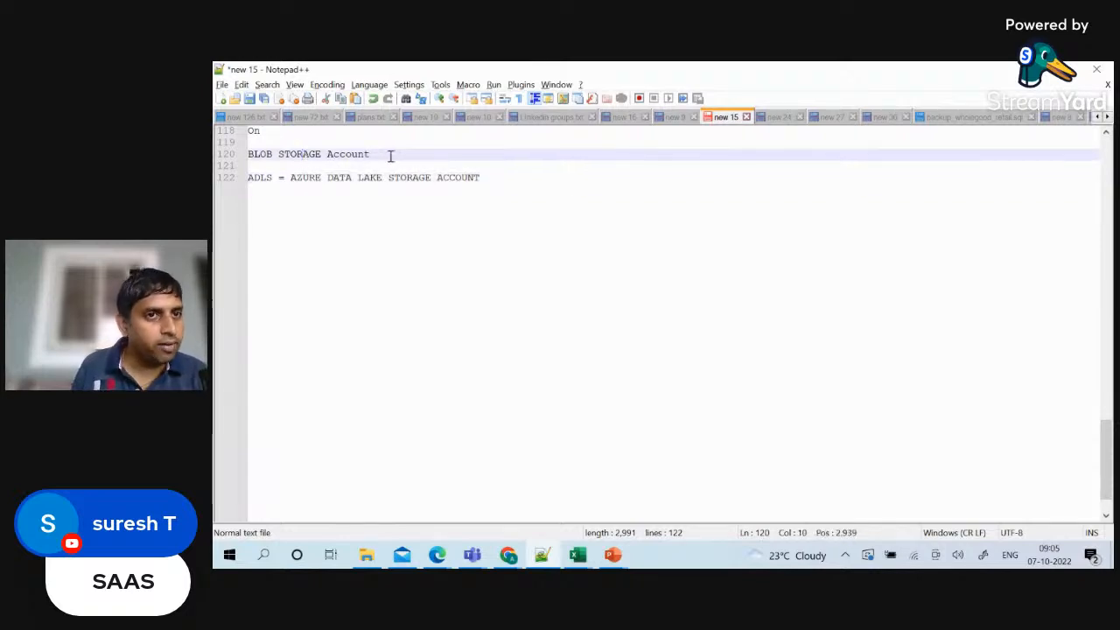
{"action": "left_click_drag", "start_coordinate": [387, 155], "coordinate": [218, 160]}
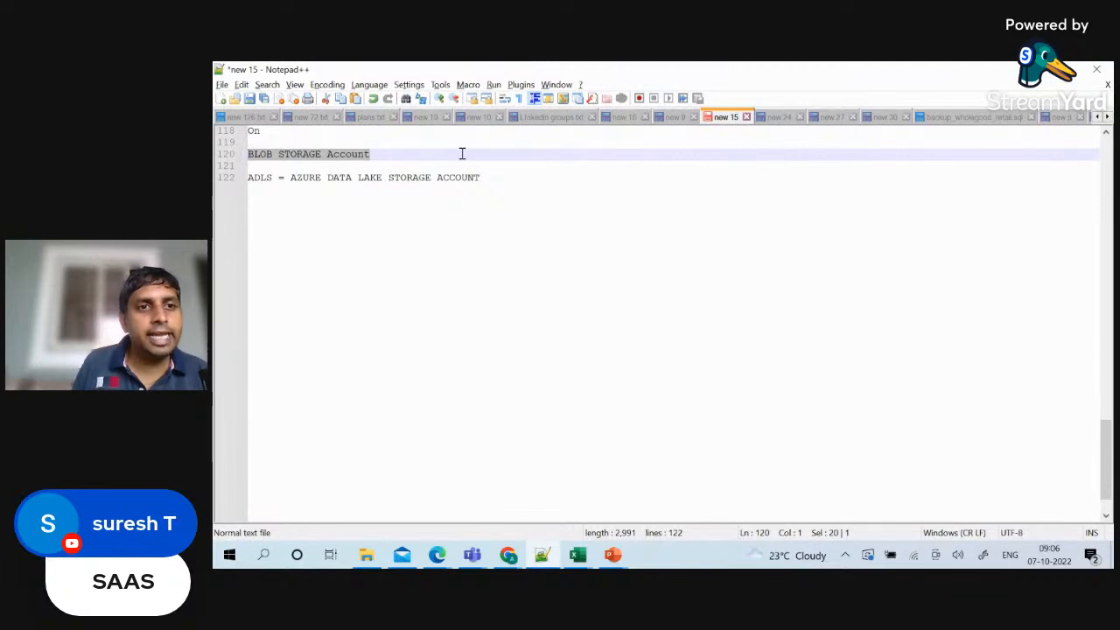
Append "= Analytics" to the end of the ADLS line in the notes.
{"action": "left_click", "coordinate": [518, 176]}
{"action": "type", "text": "= "}
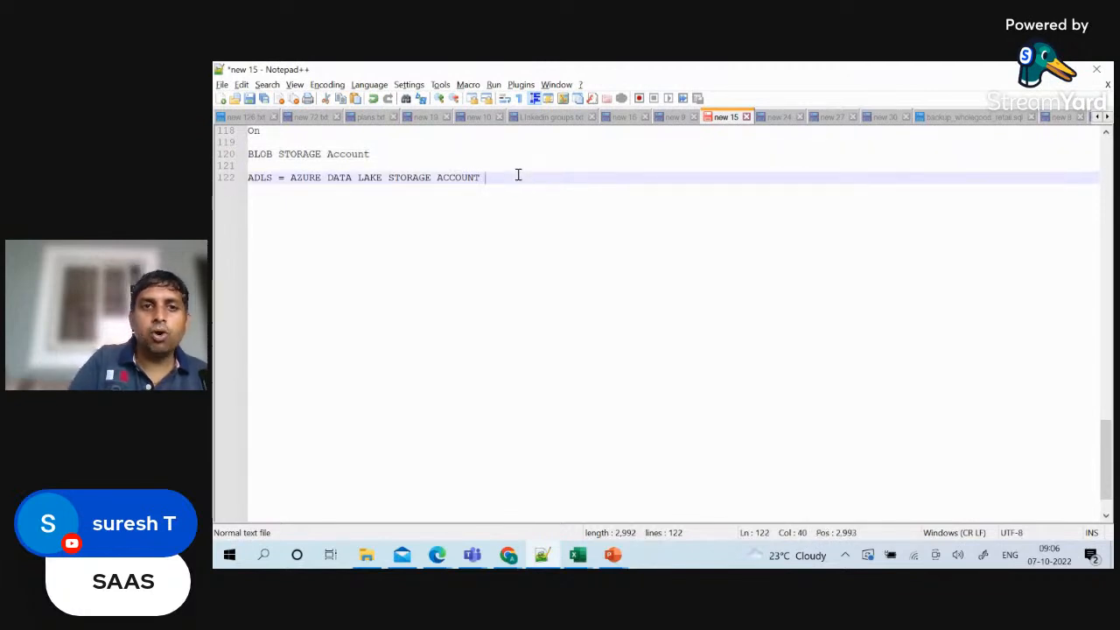
{"action": "type", "text": "An"}
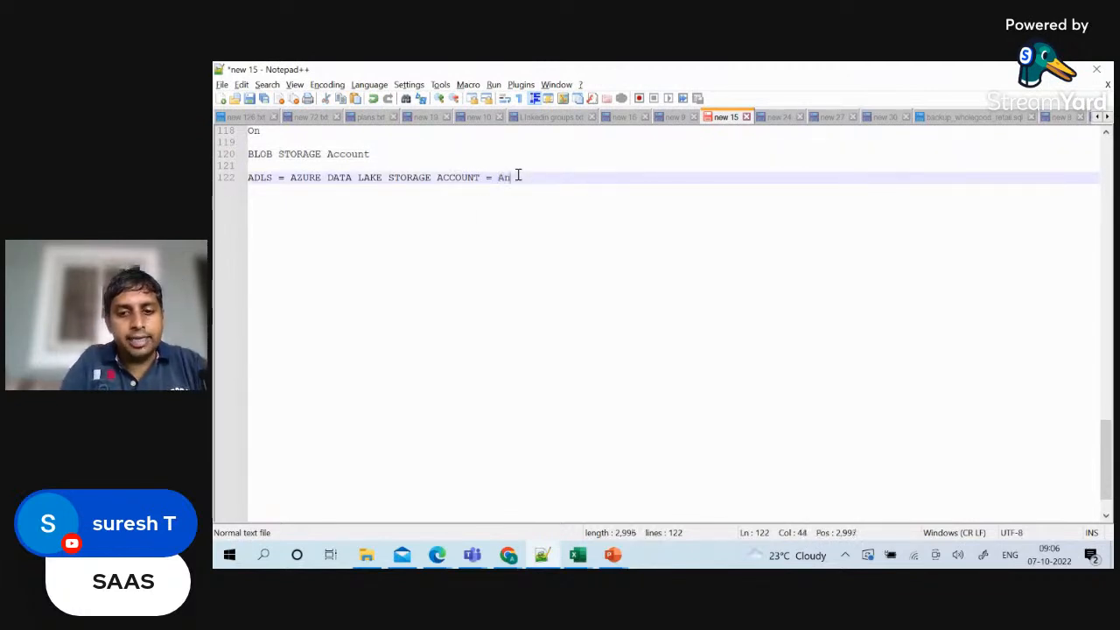
{"action": "type", "text": "alytics"}
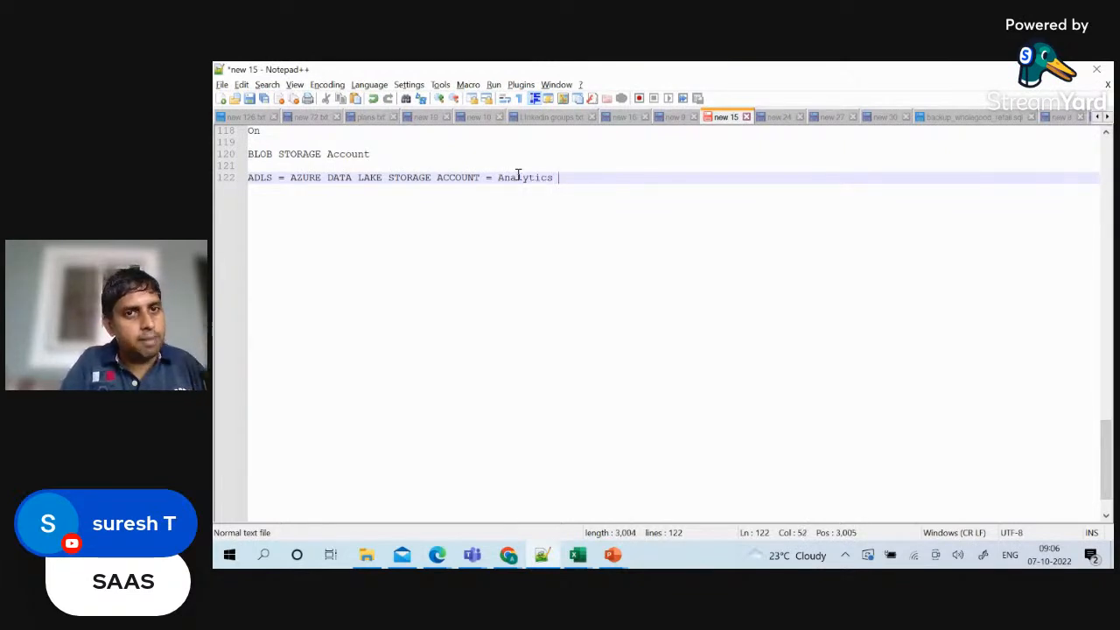
{"action": "key", "text": "Up"}
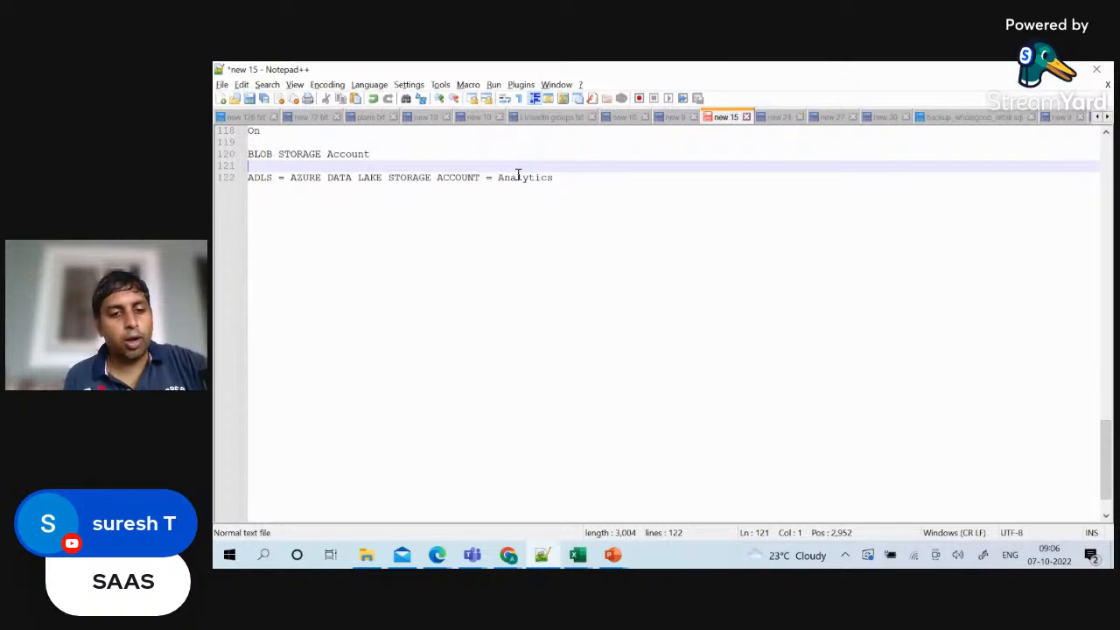
Switch to the Azure portal, look over Order.csv's columns, and check the landing container's public access level in the azfreesessiondemo1 container list.
{"action": "key", "text": "alt+Tab"}
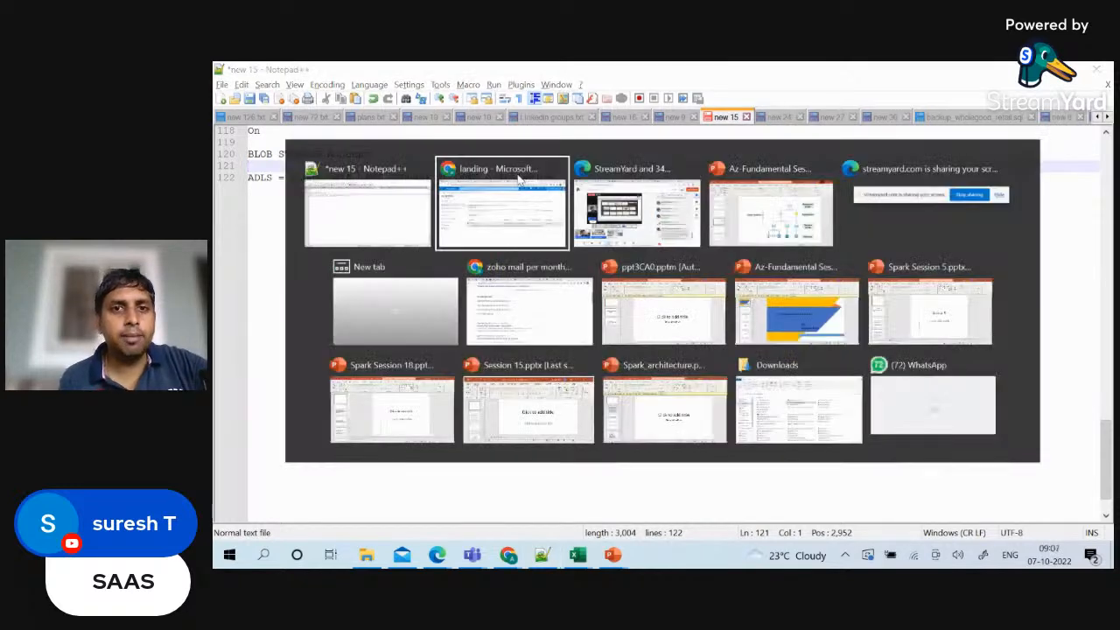
{"action": "left_click", "coordinate": [517, 180]}
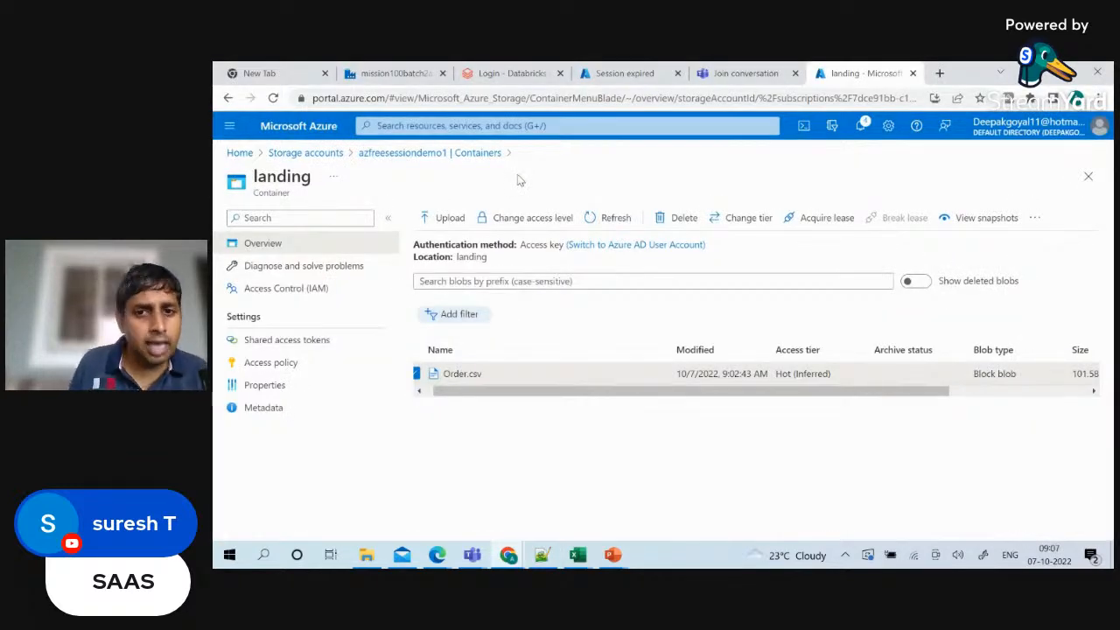
{"action": "left_click_drag", "start_coordinate": [827, 376], "coordinate": [1060, 394]}
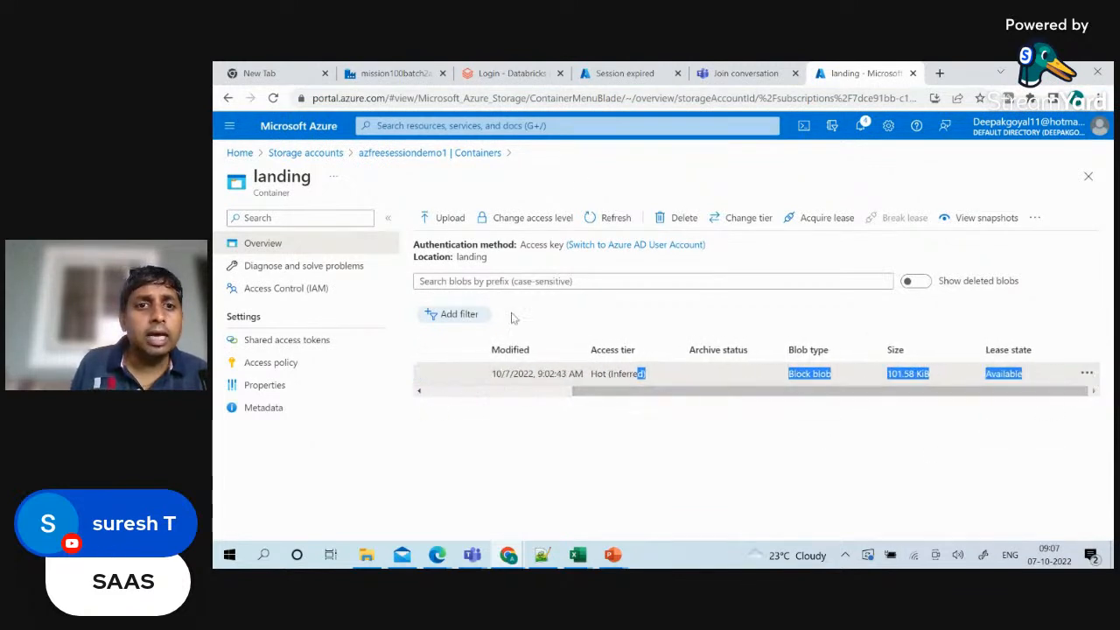
{"action": "left_click", "coordinate": [466, 155]}
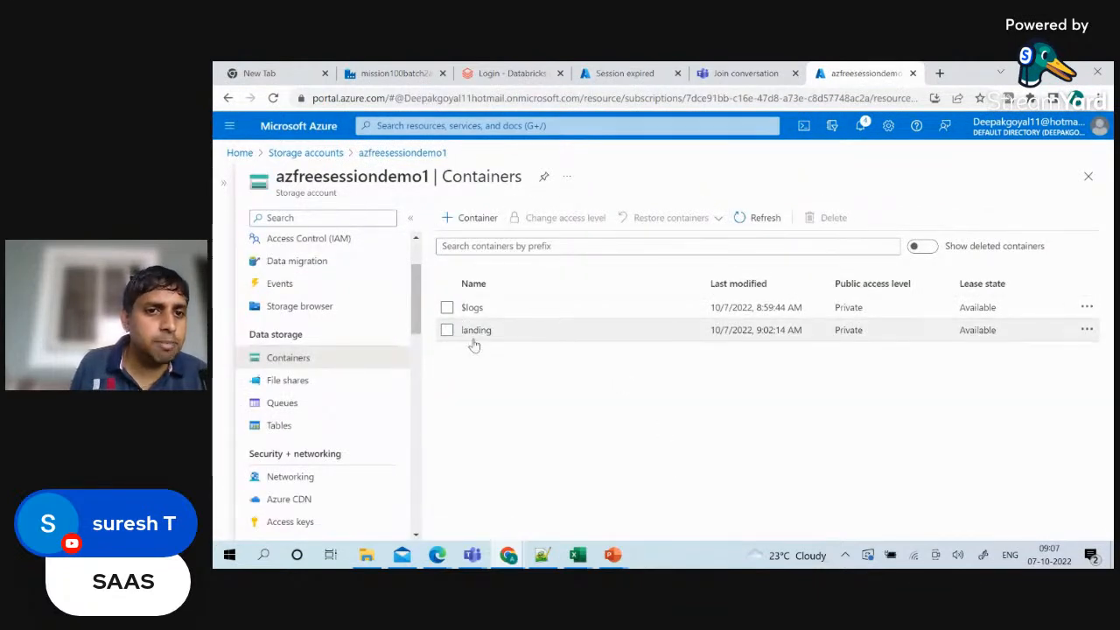
{"action": "left_click_drag", "start_coordinate": [836, 283], "coordinate": [917, 291]}
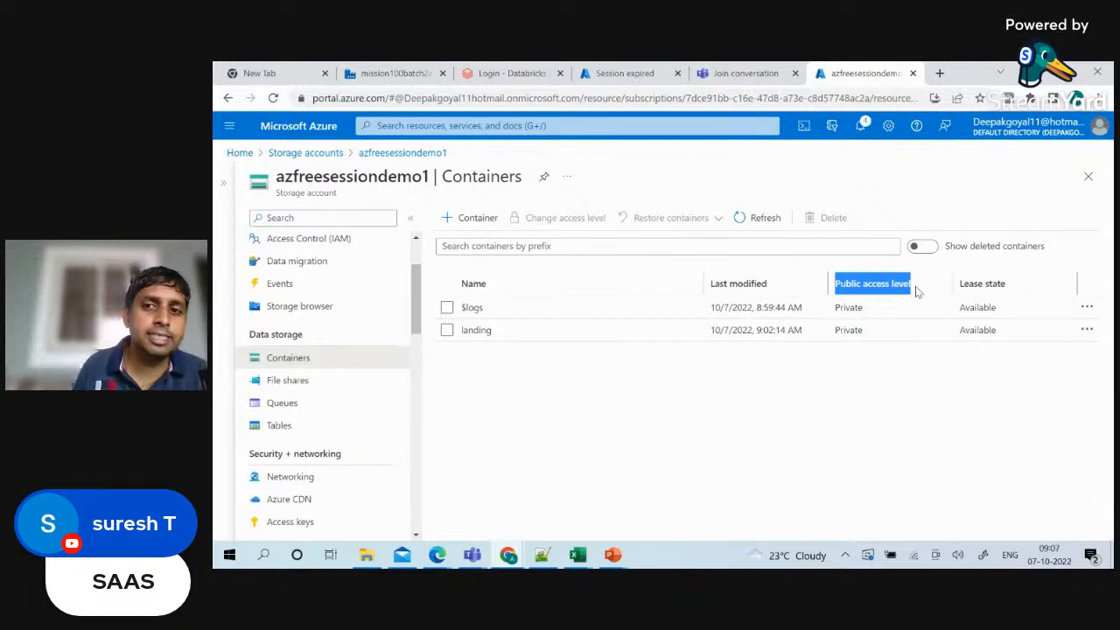
{"action": "double_click", "coordinate": [850, 331]}
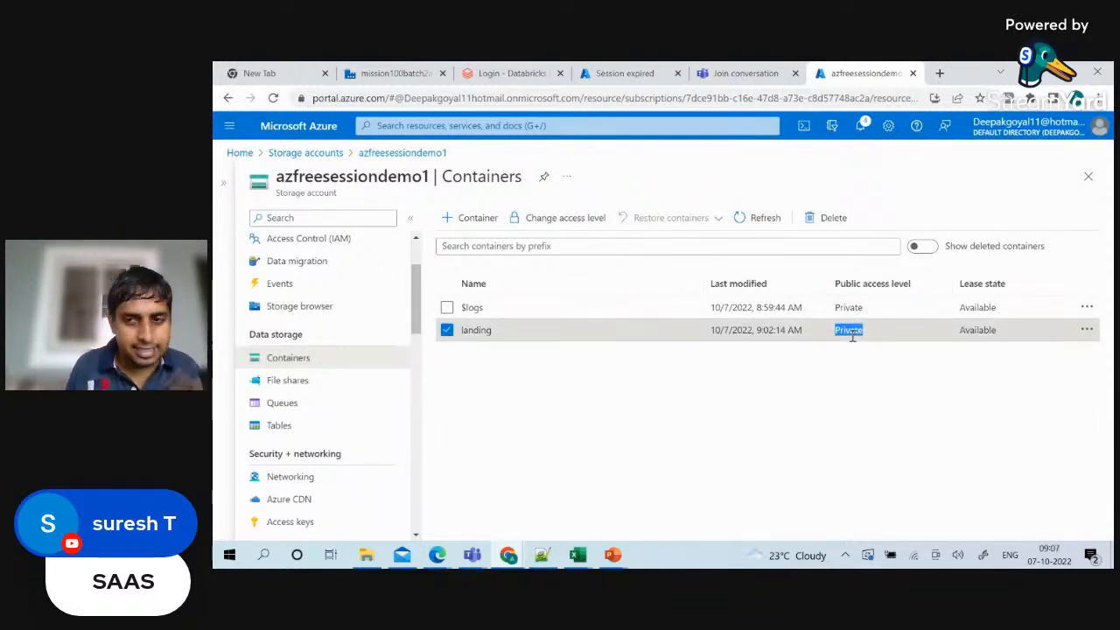
{"action": "left_click", "coordinate": [1085, 330]}
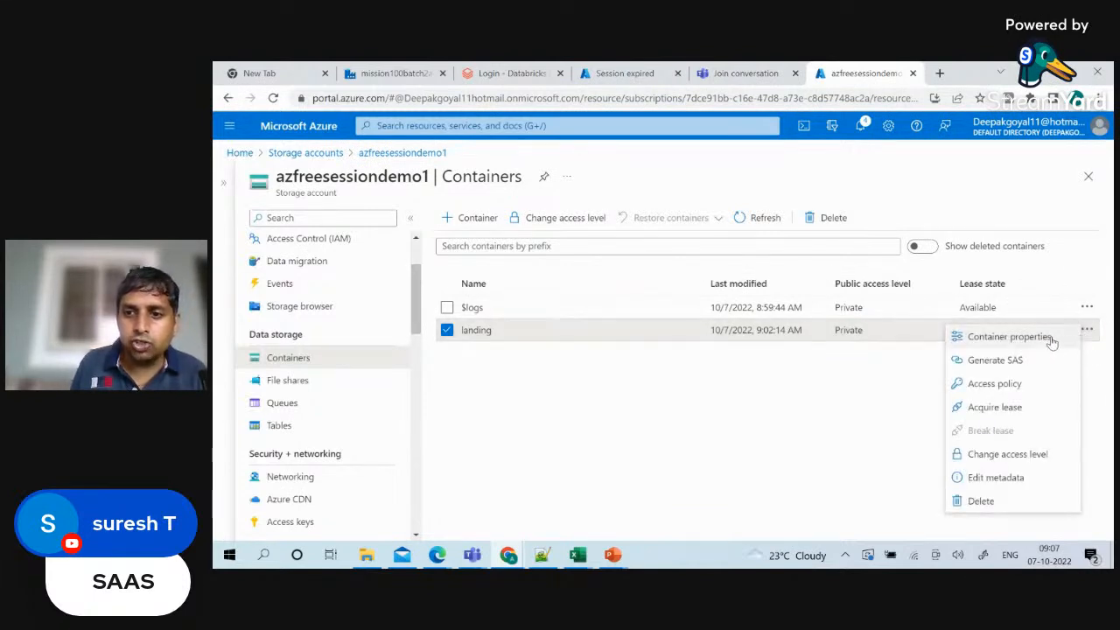
{"action": "left_click", "coordinate": [991, 455]}
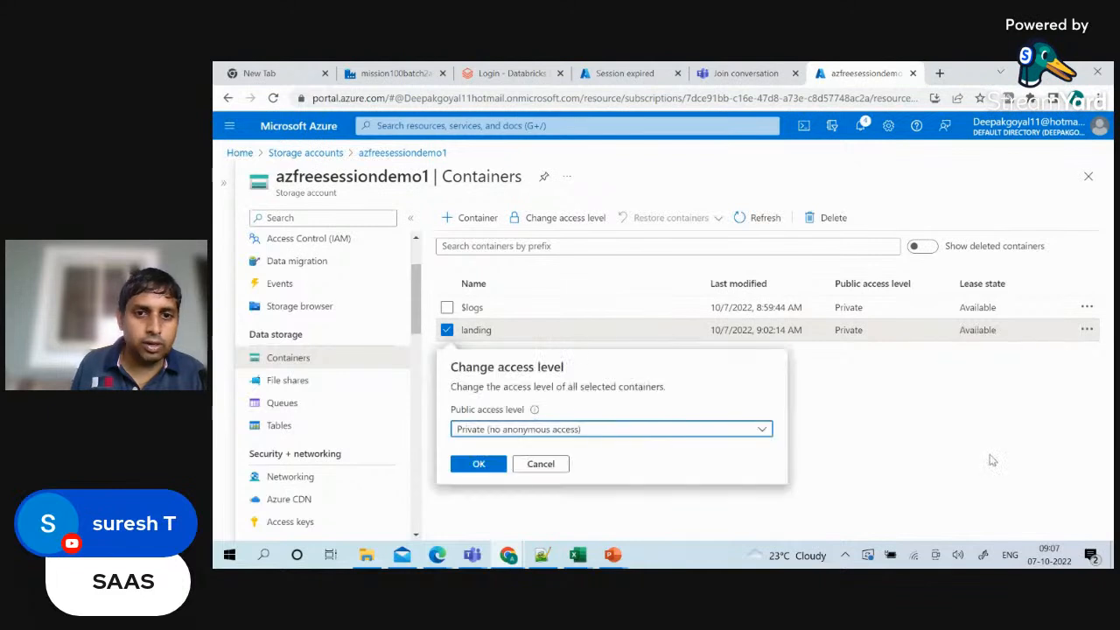
{"action": "left_click", "coordinate": [585, 429]}
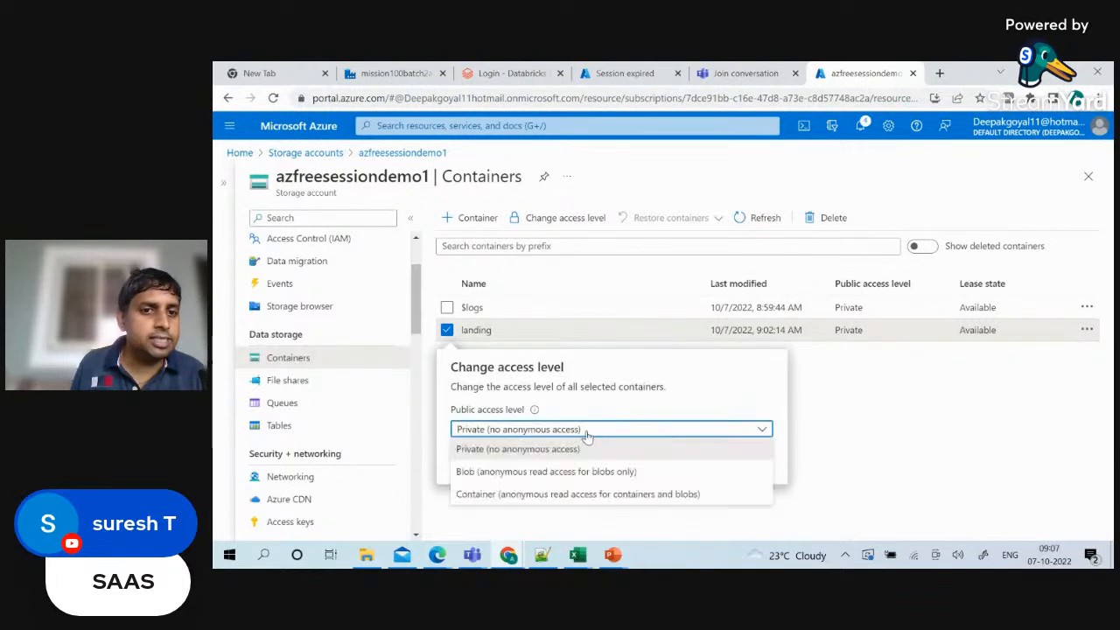
{"action": "left_click", "coordinate": [570, 495]}
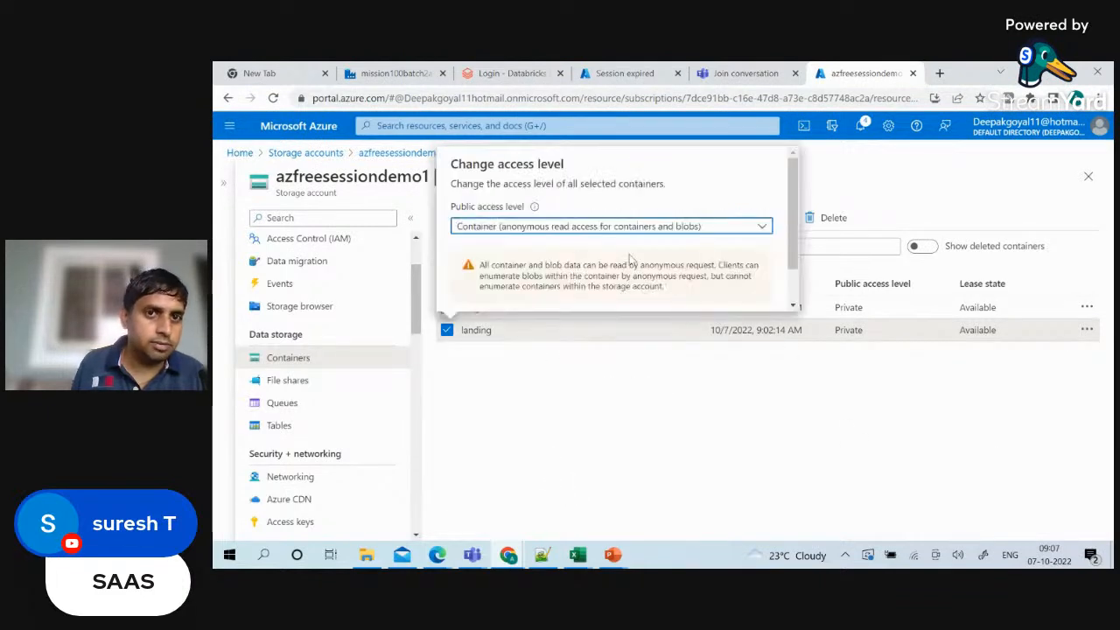
{"action": "left_click", "coordinate": [691, 384]}
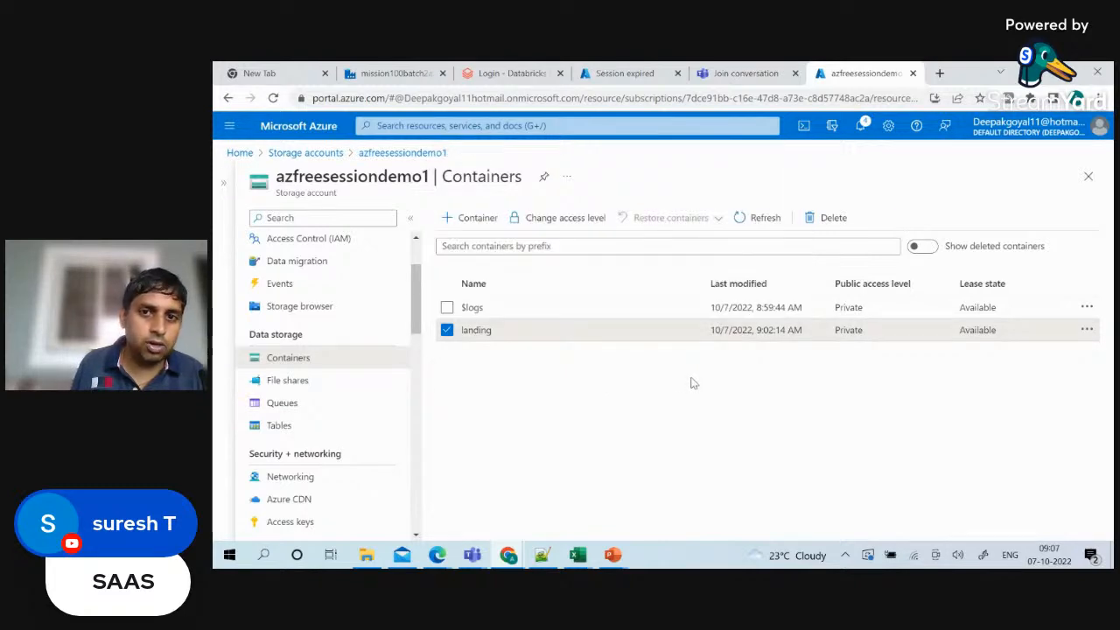
Change the landing container's public access level to Container (anonymous read access for containers and blobs).
{"action": "left_click", "coordinate": [1086, 330]}
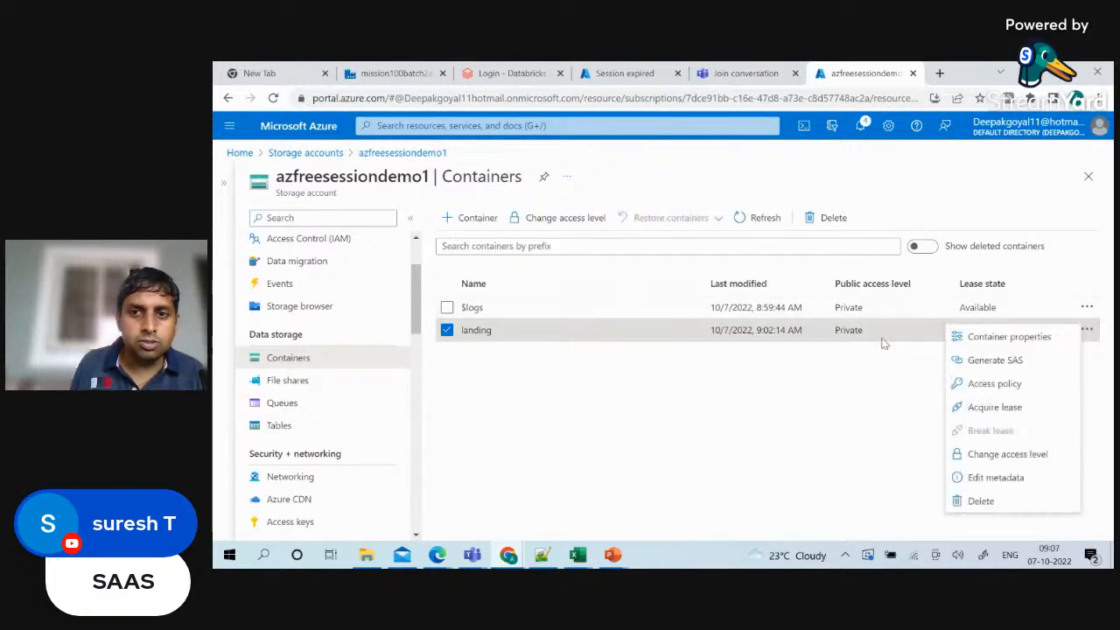
{"action": "left_click", "coordinate": [985, 455]}
{"action": "left_click", "coordinate": [558, 430]}
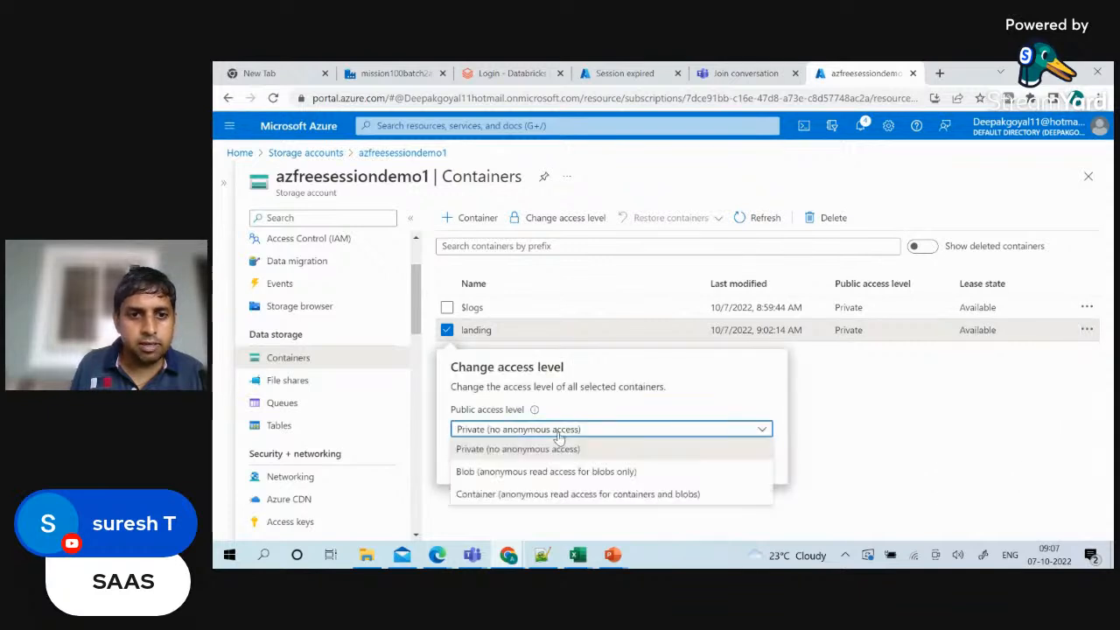
{"action": "left_click", "coordinate": [557, 495]}
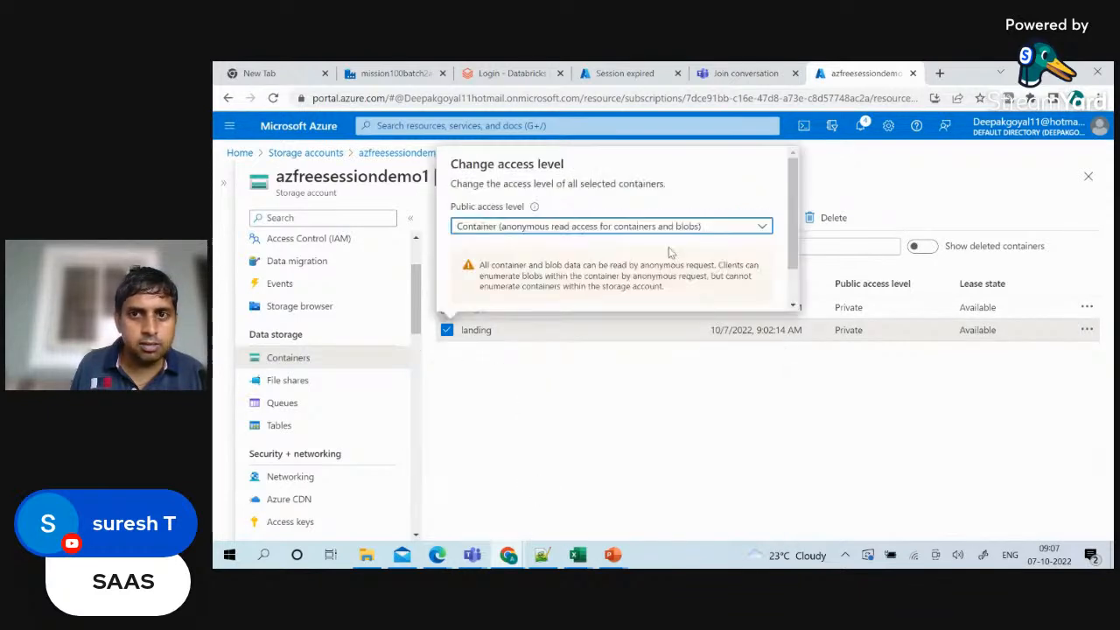
{"action": "scroll", "coordinate": [612, 253], "scroll_direction": "down", "scroll_amount": 1}
{"action": "left_click", "coordinate": [478, 291]}
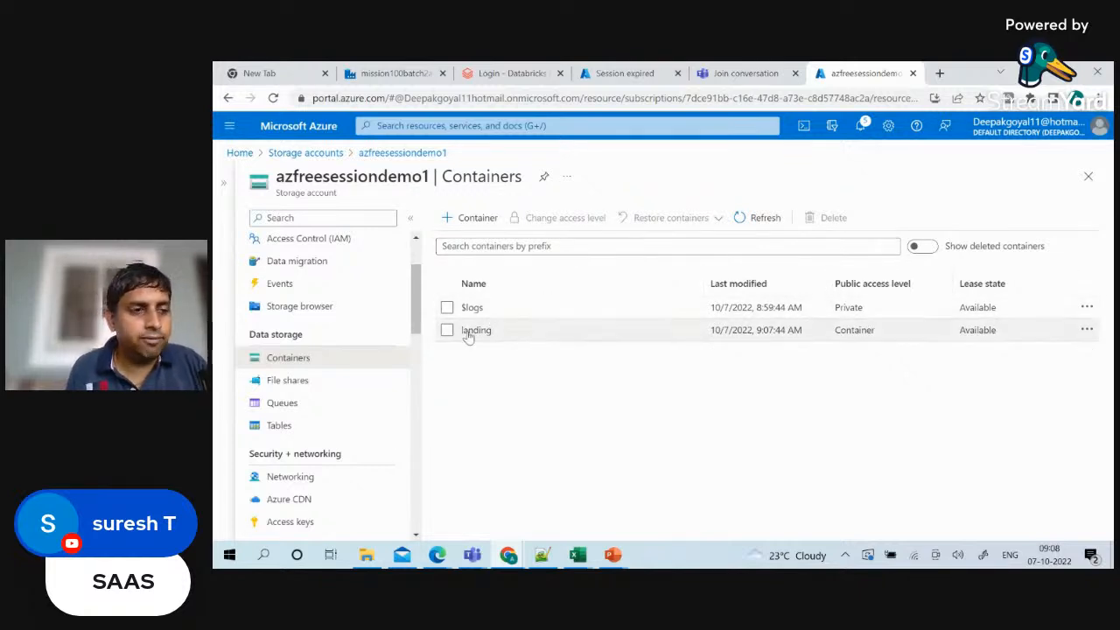
Open the properties of Order.csv in the landing container and copy its blob URL.
{"action": "left_click", "coordinate": [482, 329]}
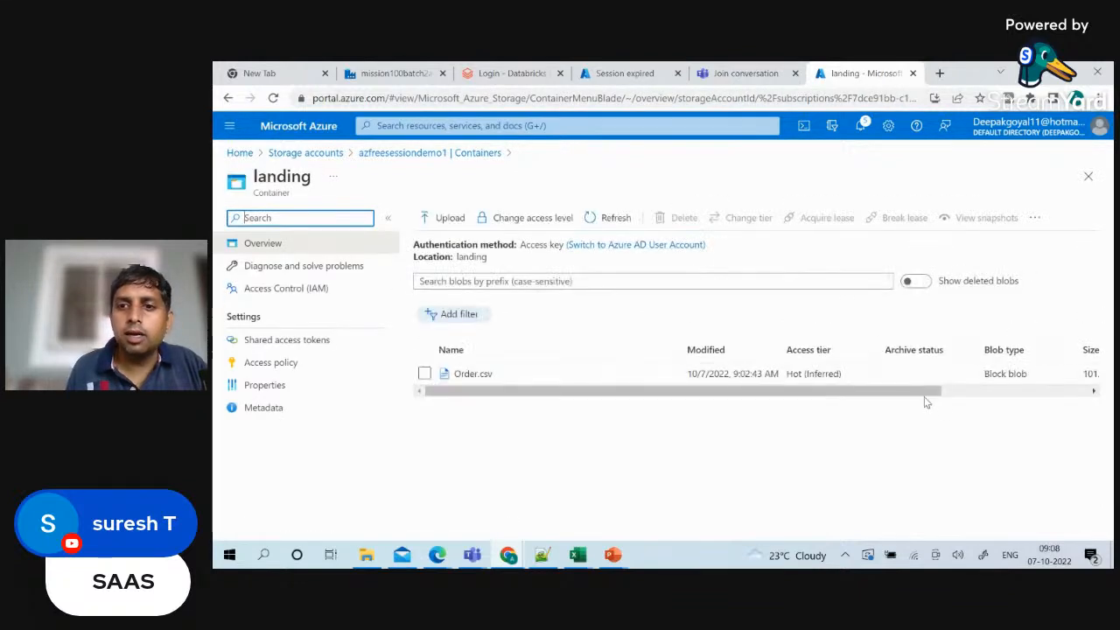
{"action": "left_click_drag", "start_coordinate": [919, 401], "coordinate": [1067, 398]}
{"action": "left_click", "coordinate": [1079, 374]}
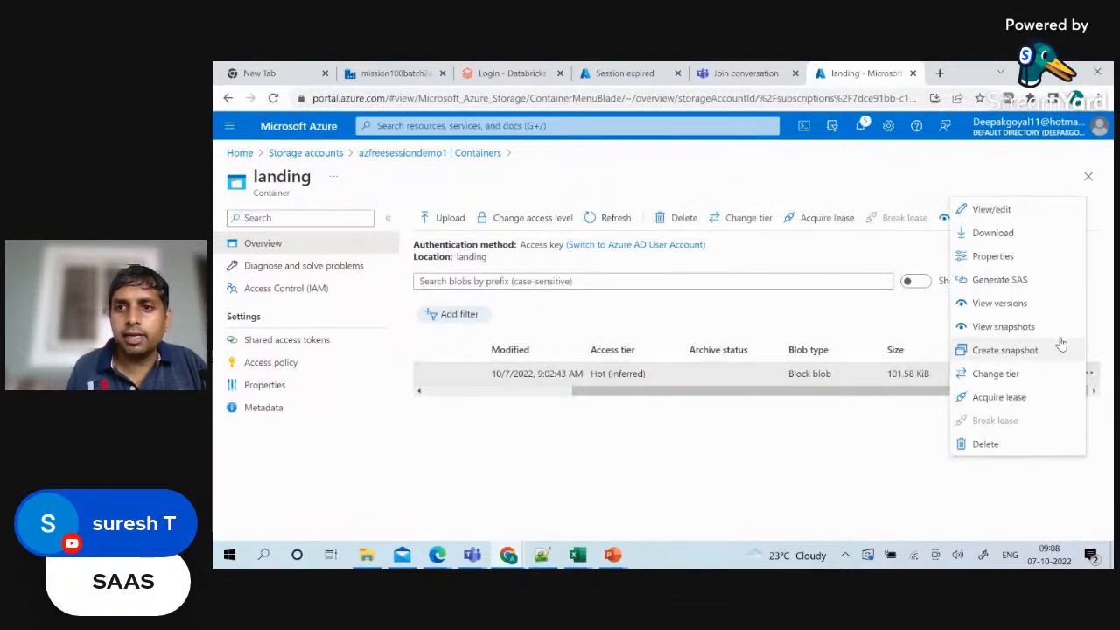
{"action": "left_click", "coordinate": [992, 255]}
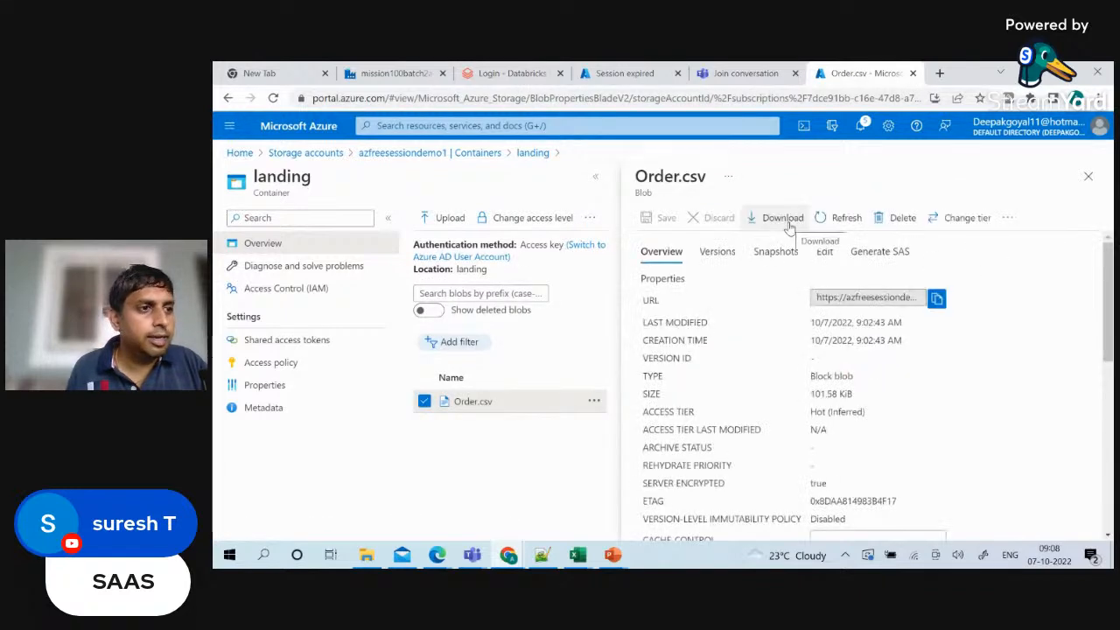
{"action": "left_click", "coordinate": [937, 299]}
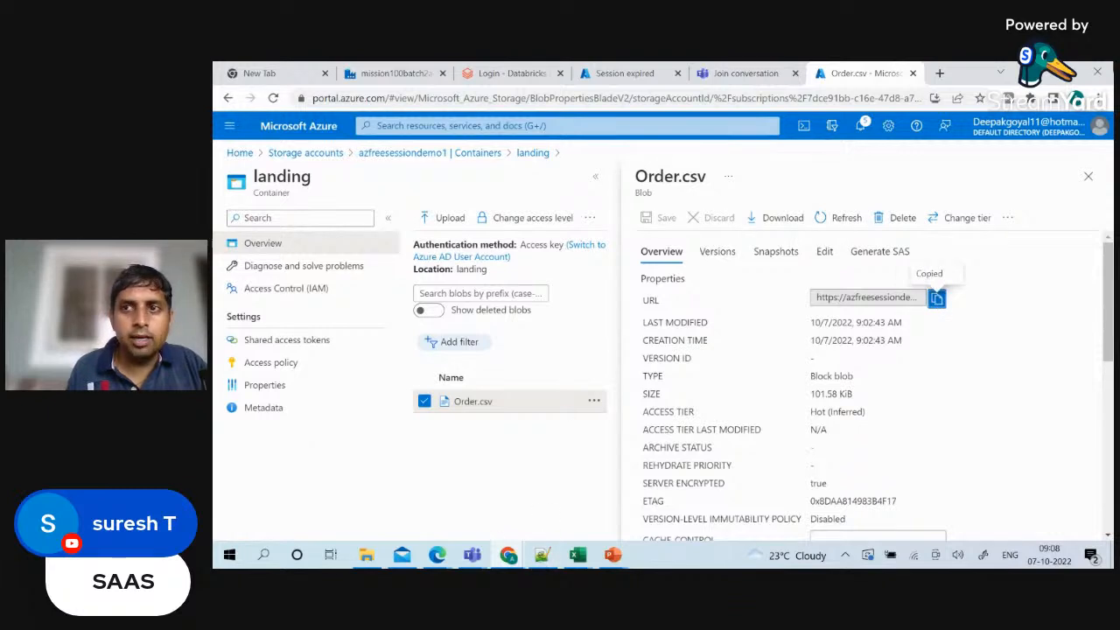
Load the copied Order.csv blob URL in a Chrome Incognito window to download the file anonymously, and return to the Azure portal.
{"action": "left_click", "coordinate": [1097, 98]}
{"action": "left_click", "coordinate": [1015, 153]}
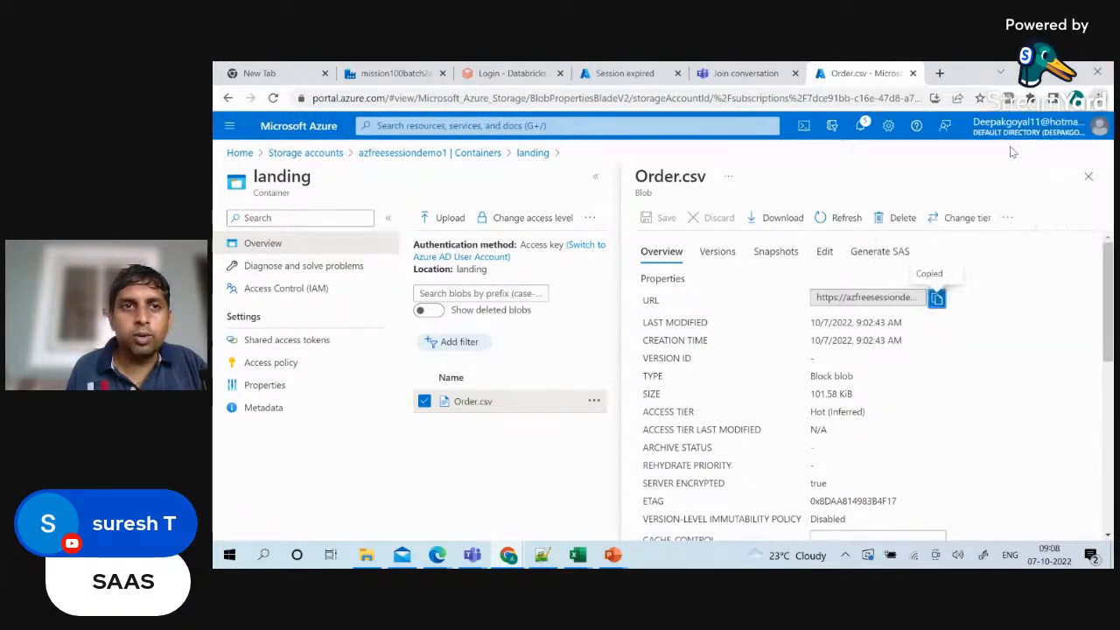
{"action": "key", "text": "ctrl+t"}
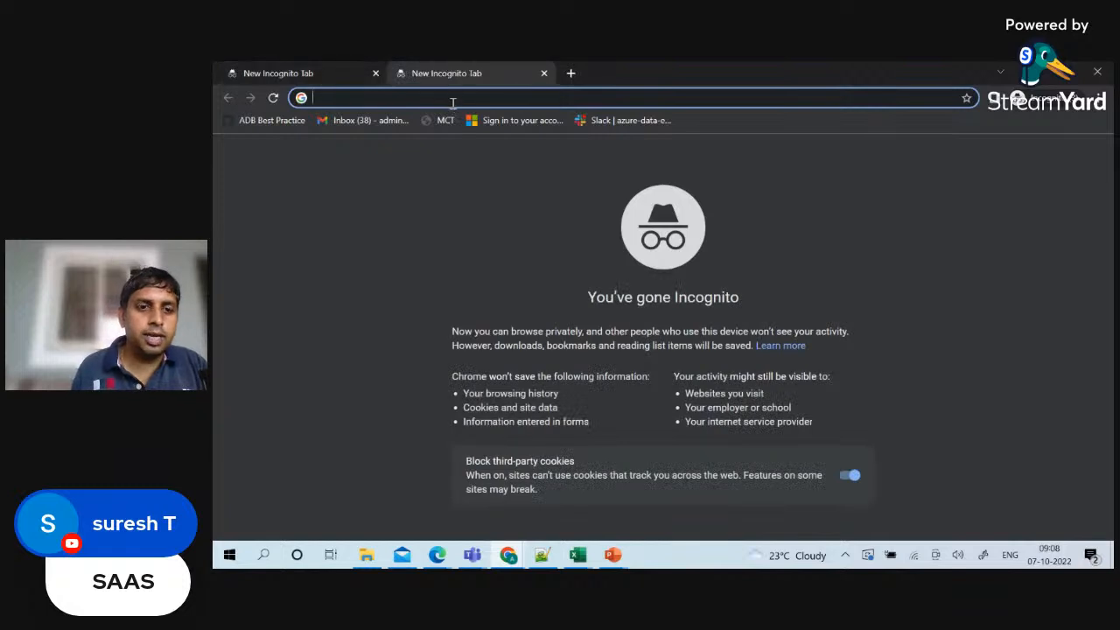
{"action": "key", "text": "ctrl+v"}
{"action": "key", "text": "Escape"}
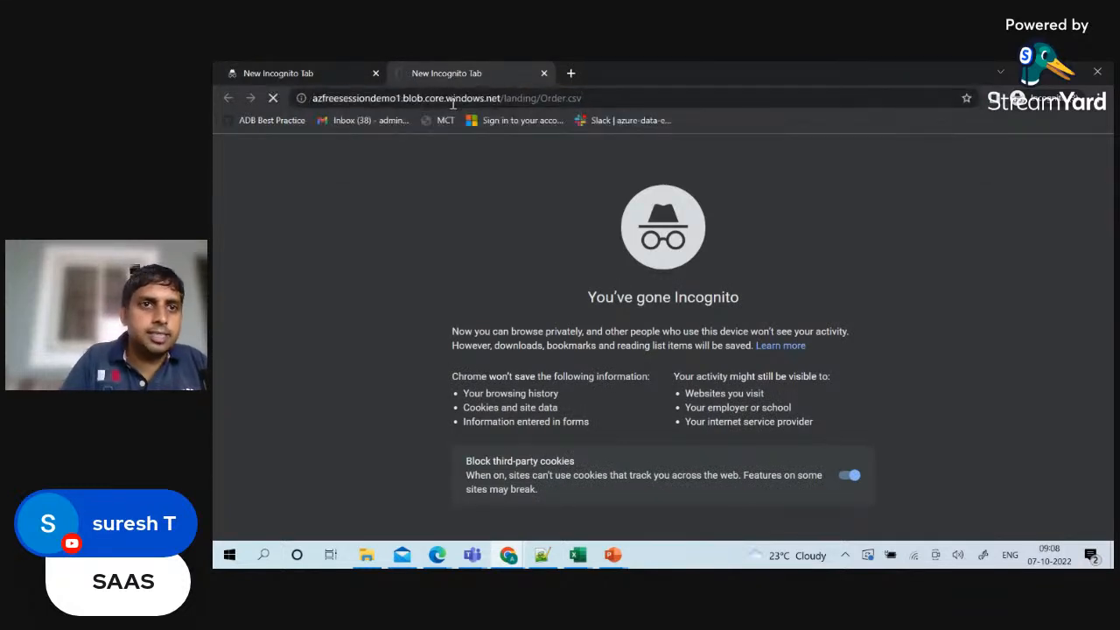
{"action": "key", "text": "Escape"}
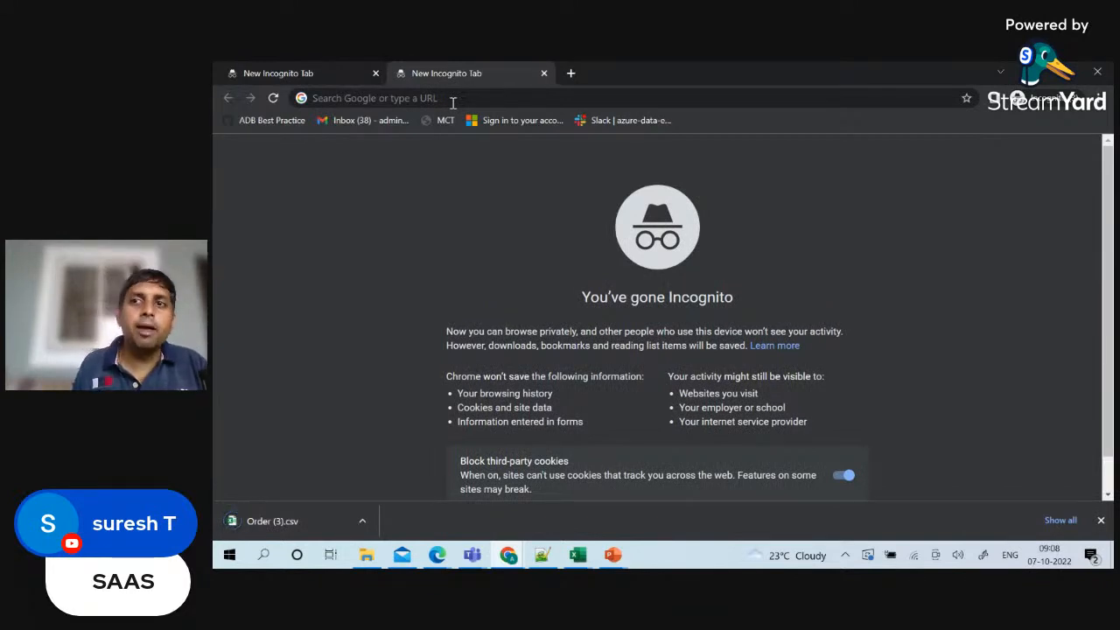
{"action": "left_click", "coordinate": [1044, 72]}
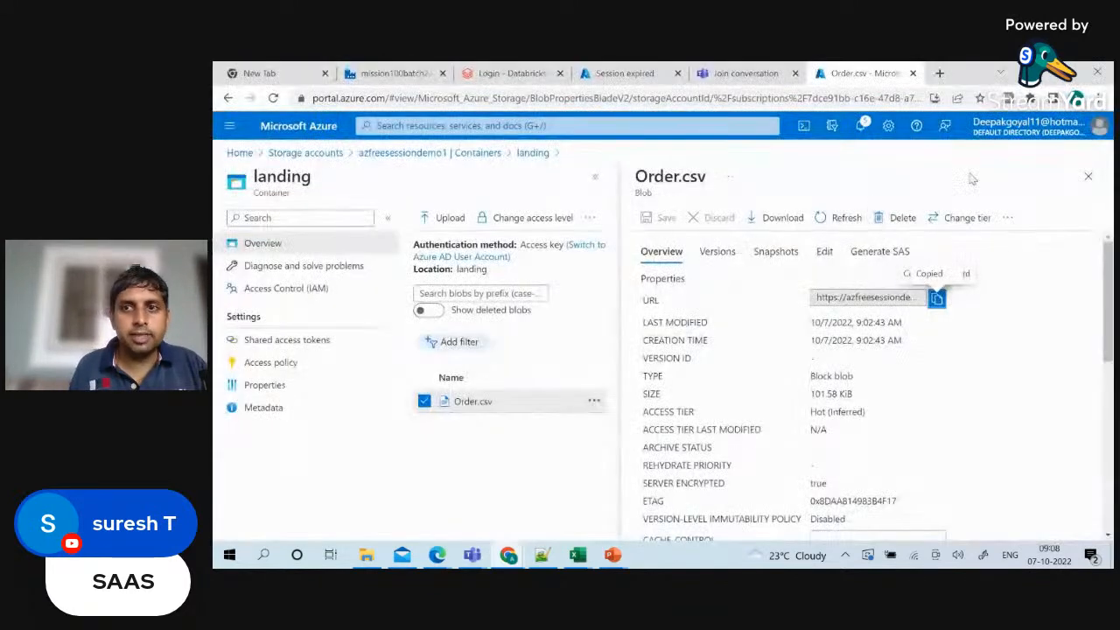
Close Order.csv's properties and open the azfreesessiondemo1 account from the storage accounts list.
{"action": "left_click", "coordinate": [1088, 175]}
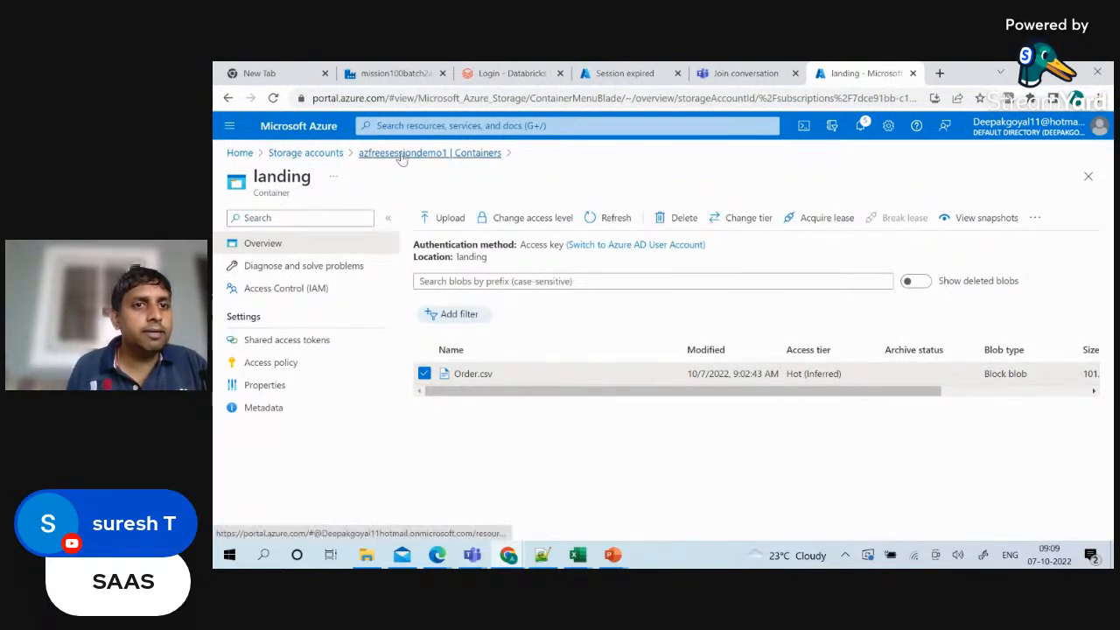
{"action": "left_click", "coordinate": [306, 153]}
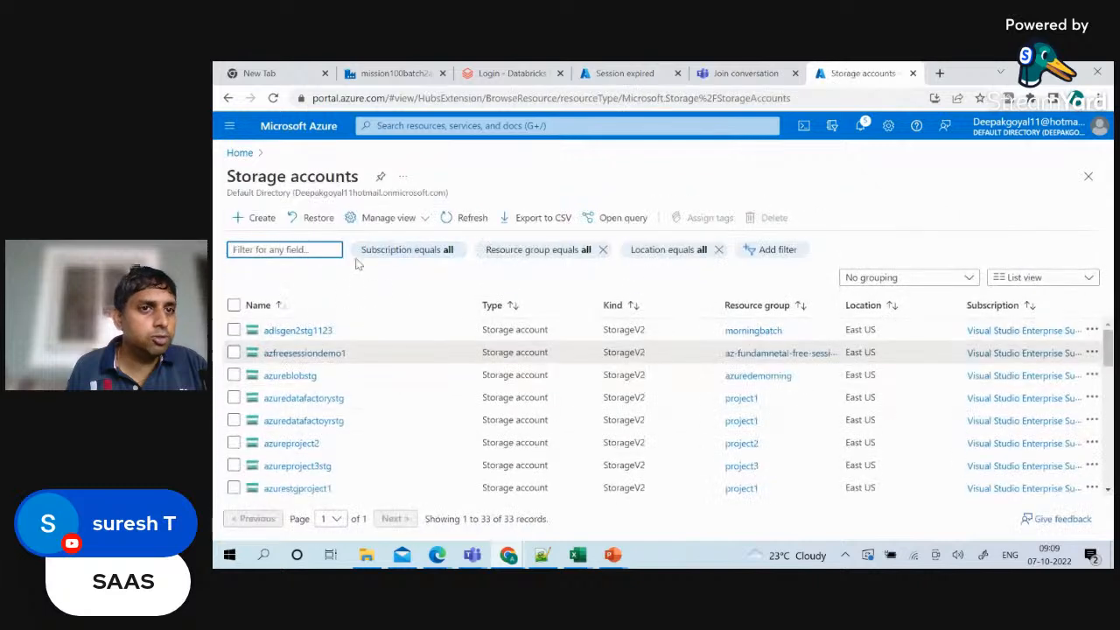
{"action": "left_click", "coordinate": [326, 356]}
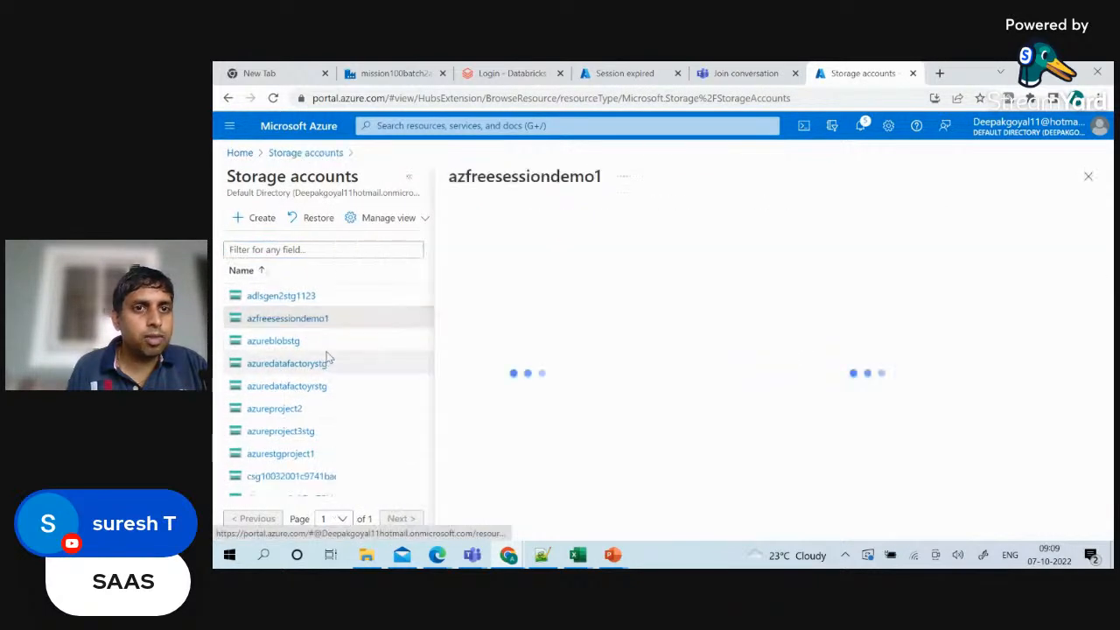
Start a role assignment in azfreesessiondemo1's access control and choose the Reader role.
{"action": "left_click", "coordinate": [407, 181]}
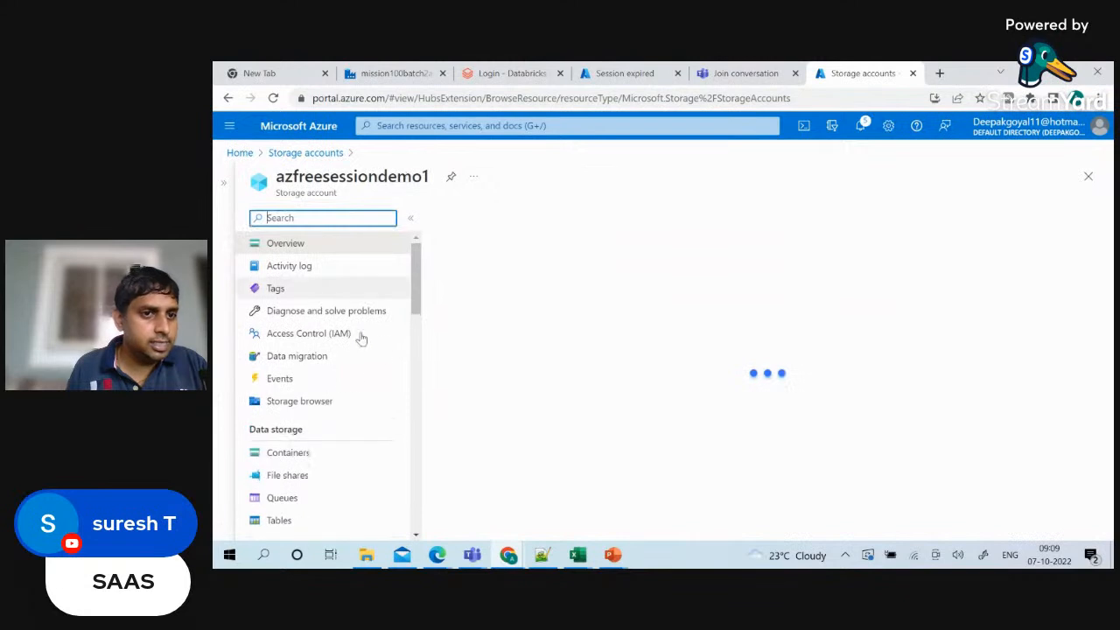
{"action": "left_click", "coordinate": [292, 339]}
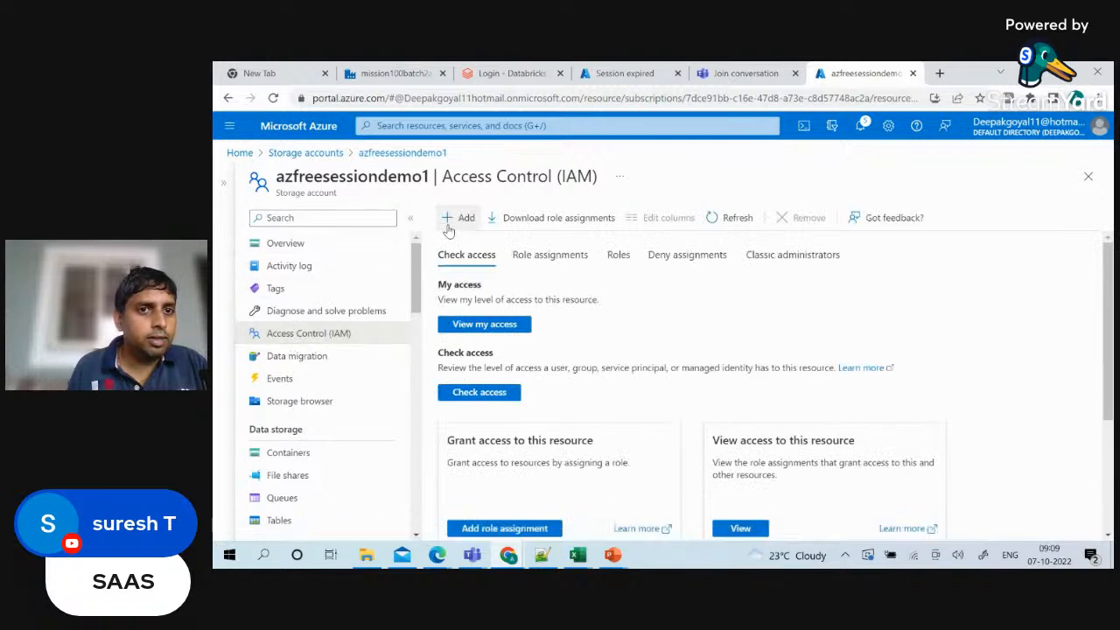
{"action": "left_click", "coordinate": [453, 226]}
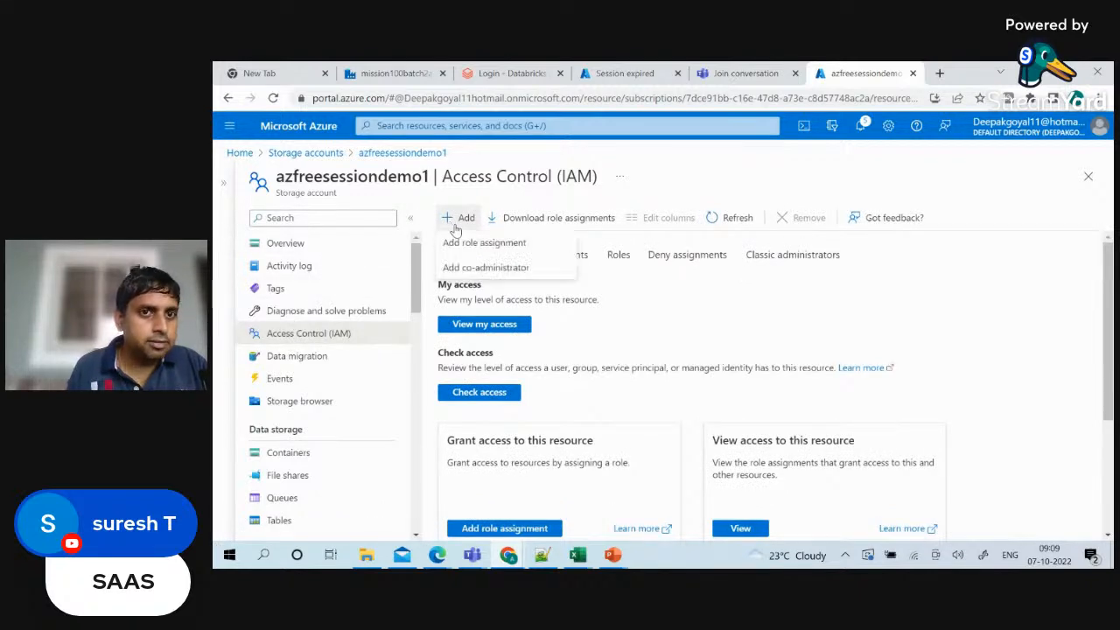
{"action": "left_click", "coordinate": [480, 243]}
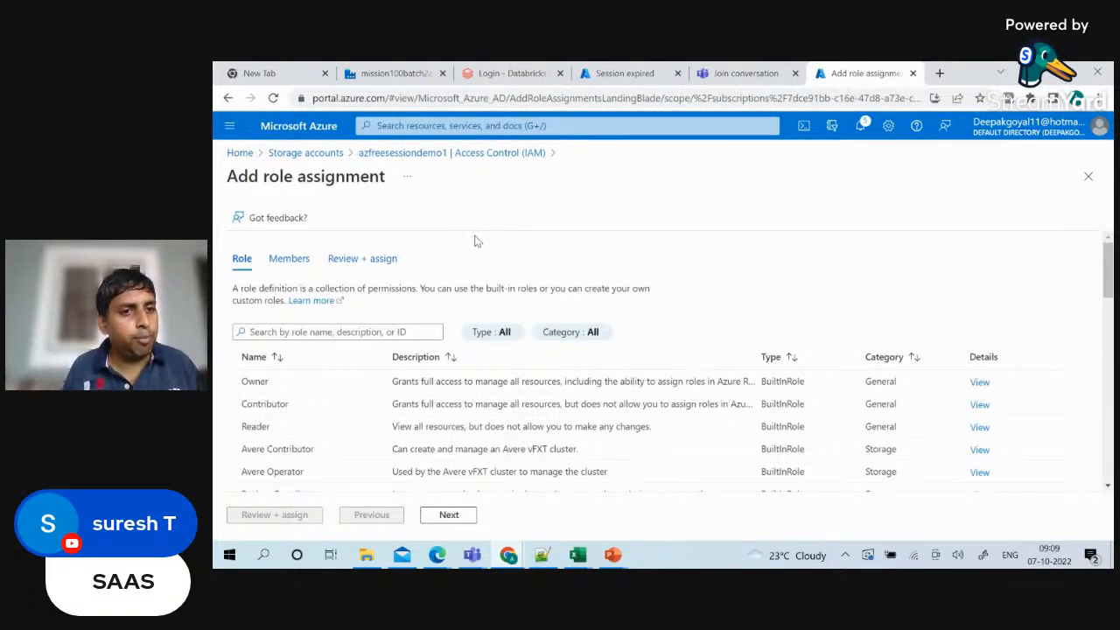
{"action": "scroll", "coordinate": [383, 337], "scroll_direction": "down", "scroll_amount": 1}
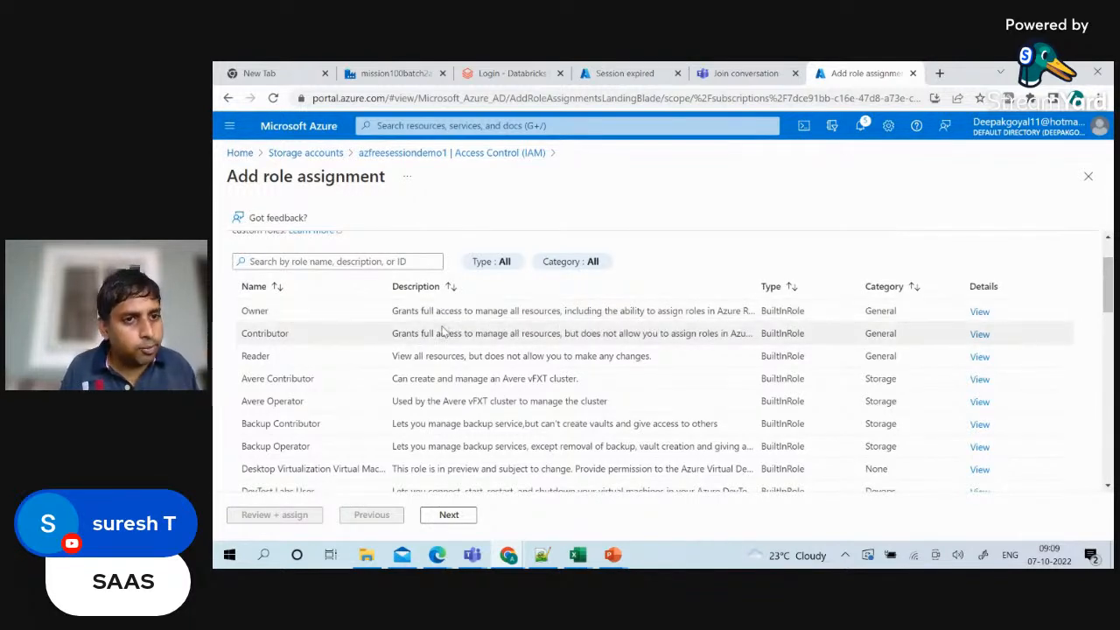
{"action": "left_click", "coordinate": [440, 356]}
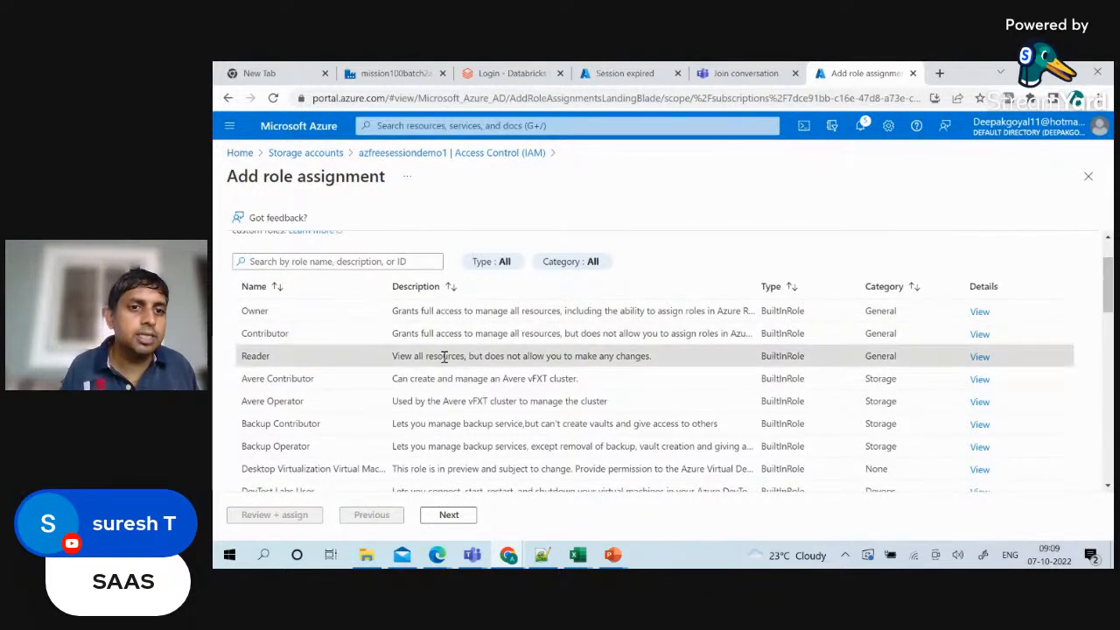
{"action": "left_click", "coordinate": [448, 514]}
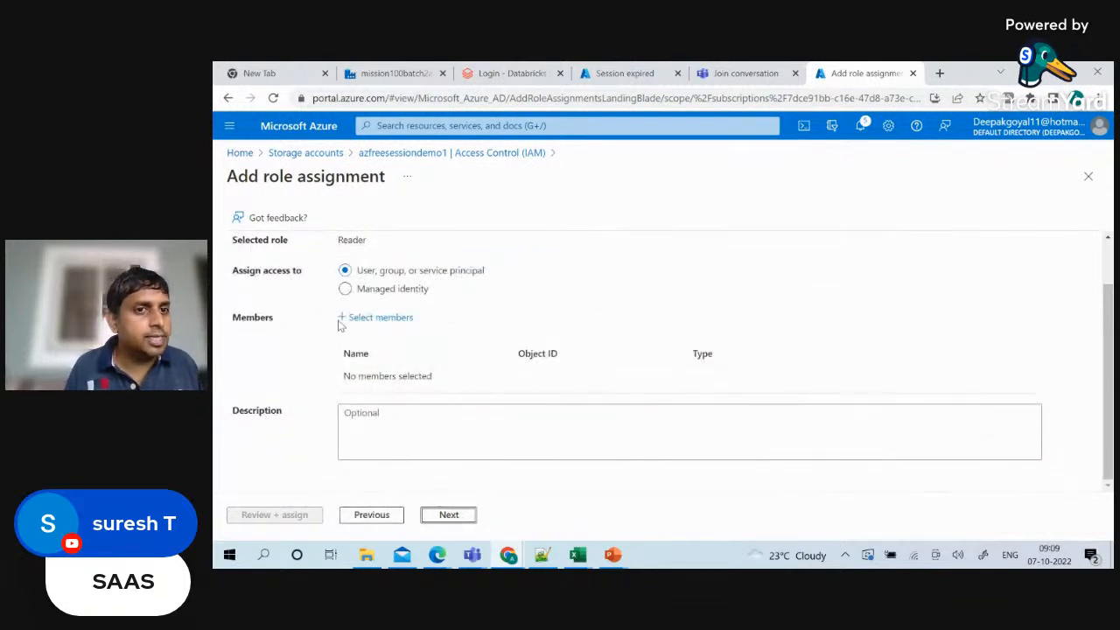
Add a guest user as the member of the Reader role, then review and assign the role.
{"action": "left_click", "coordinate": [376, 318]}
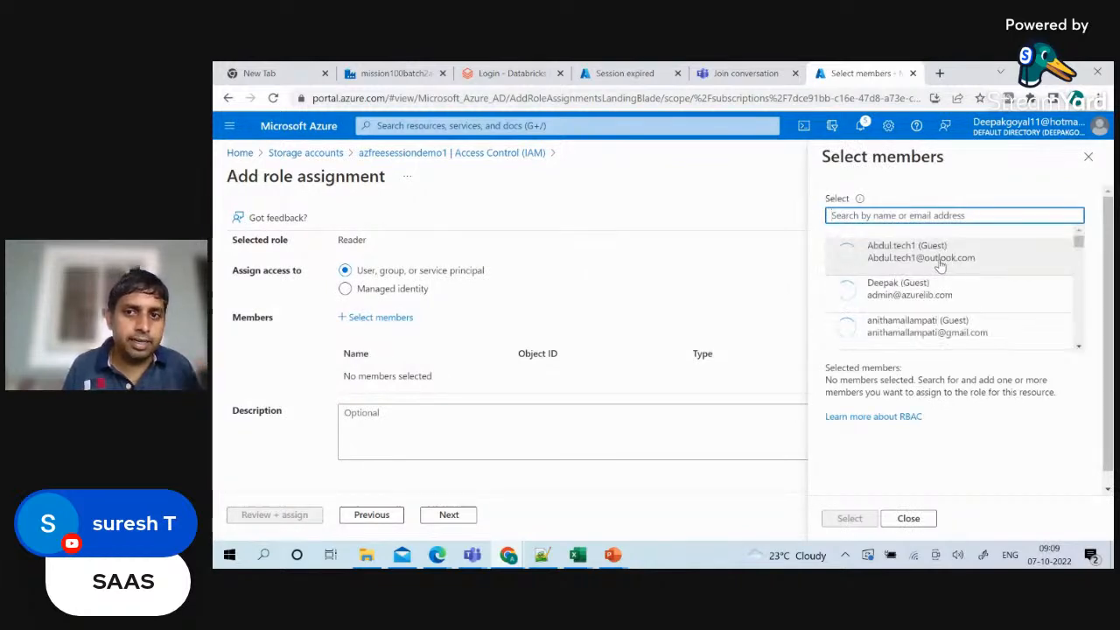
{"action": "scroll", "coordinate": [942, 269], "scroll_direction": "down", "scroll_amount": 3}
{"action": "scroll", "coordinate": [938, 267], "scroll_direction": "down", "scroll_amount": 1}
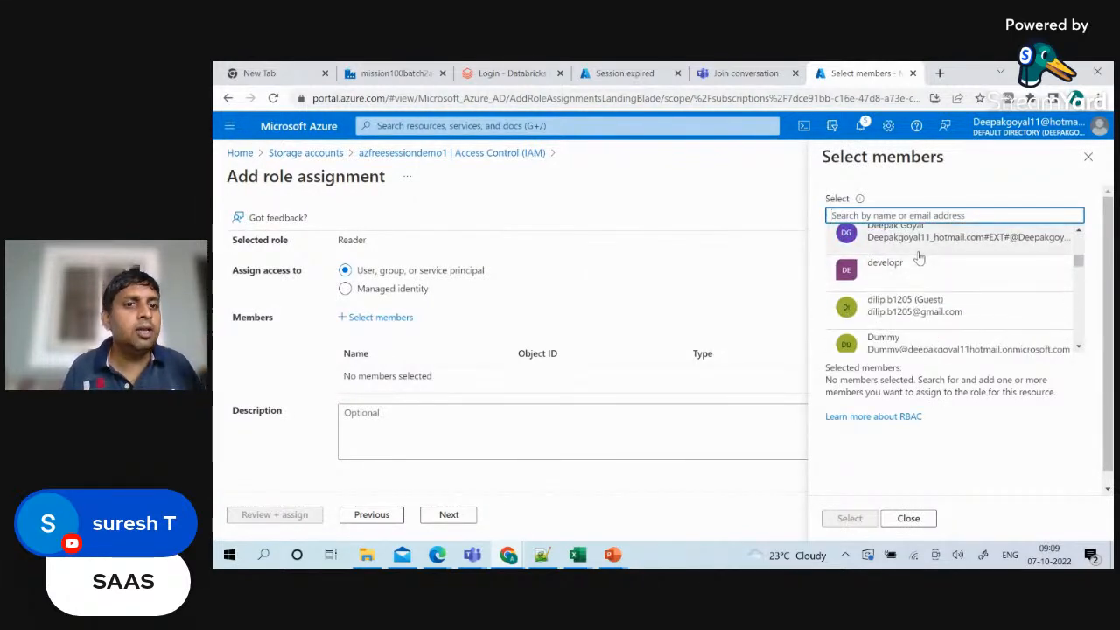
{"action": "left_click", "coordinate": [770, 255]}
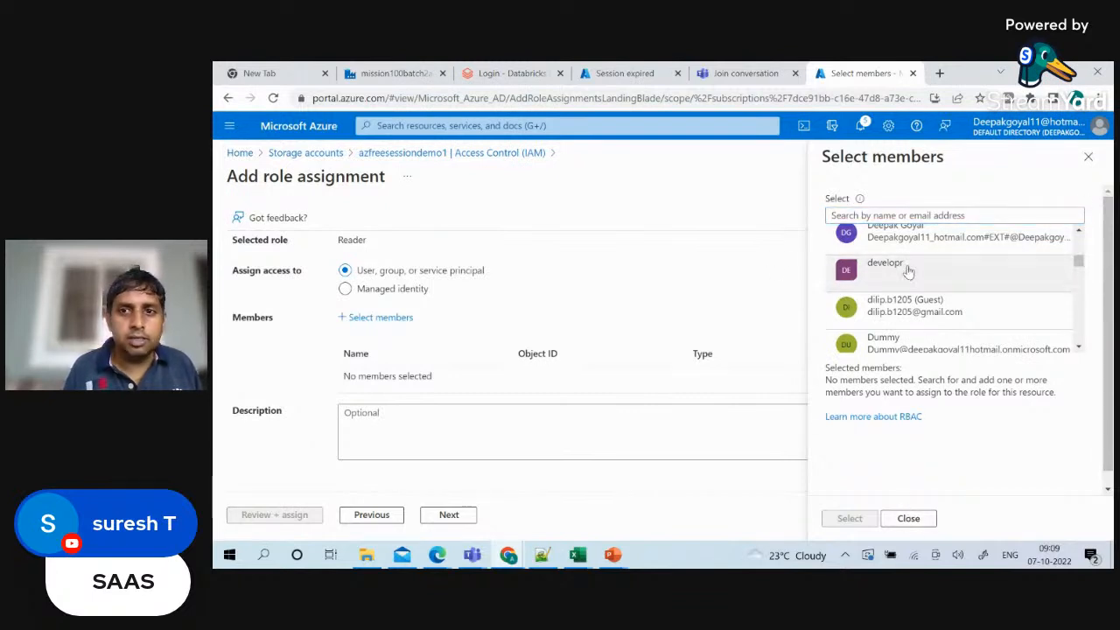
{"action": "left_click", "coordinate": [922, 313]}
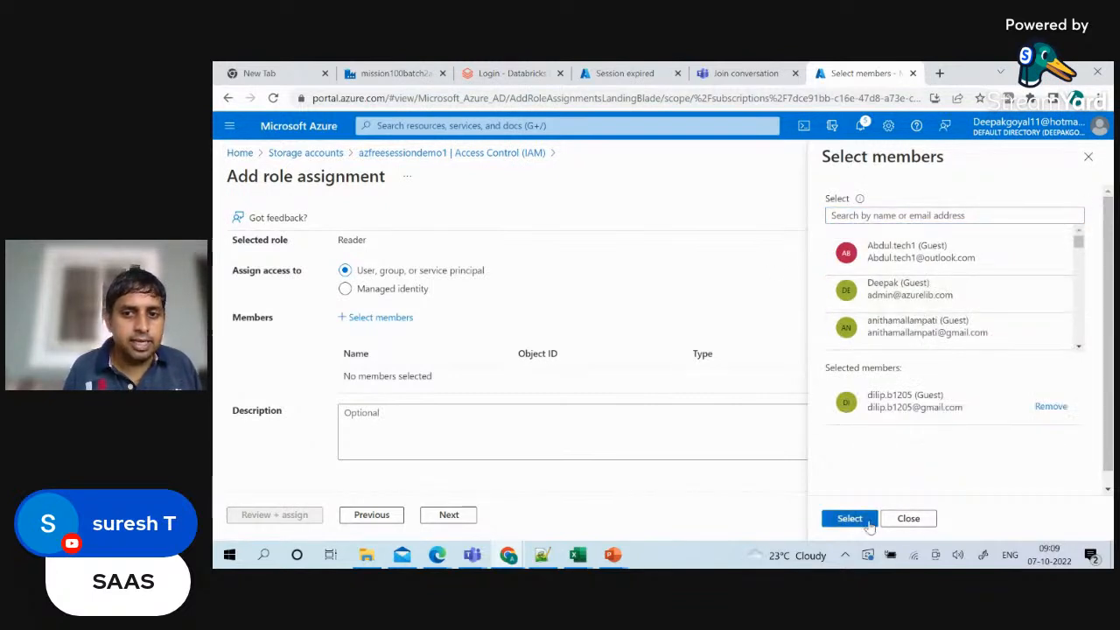
{"action": "left_click", "coordinate": [862, 516]}
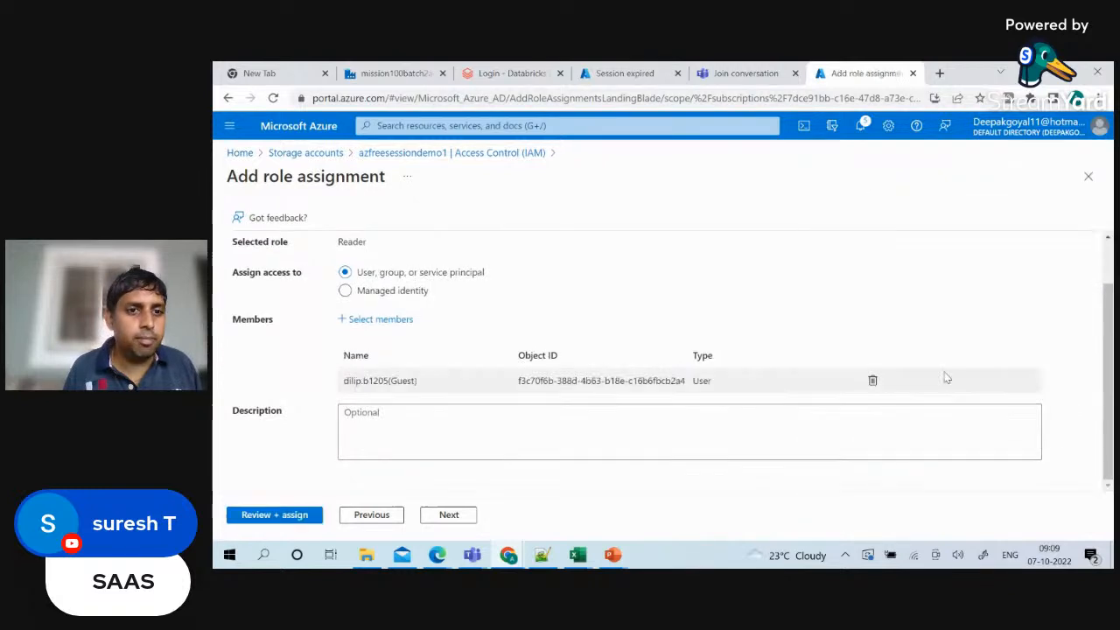
{"action": "left_click", "coordinate": [473, 519]}
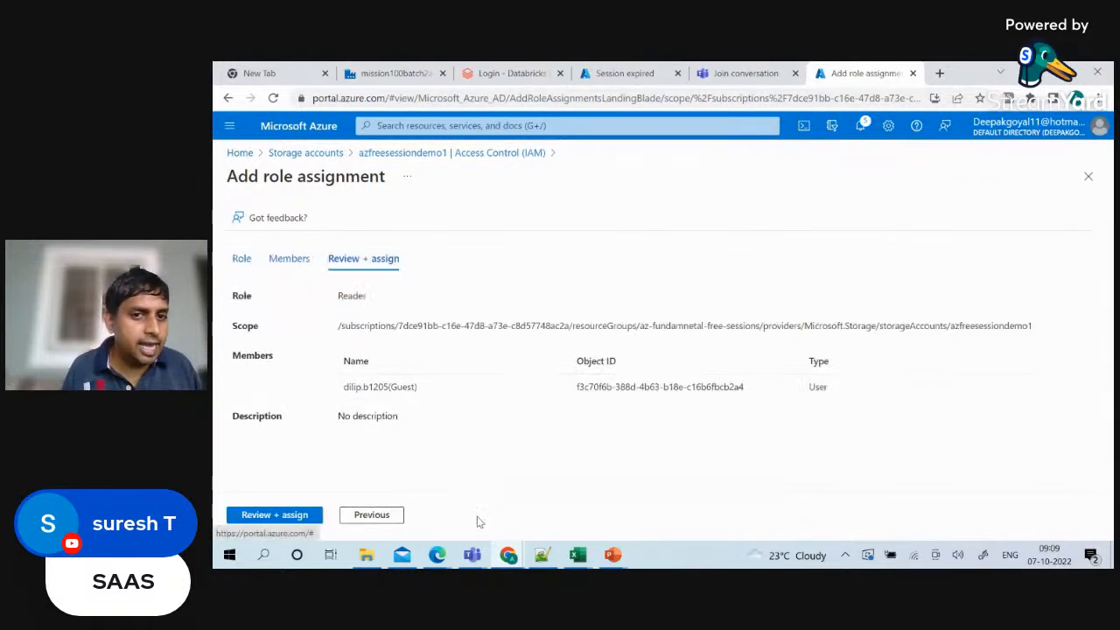
{"action": "left_click", "coordinate": [304, 518]}
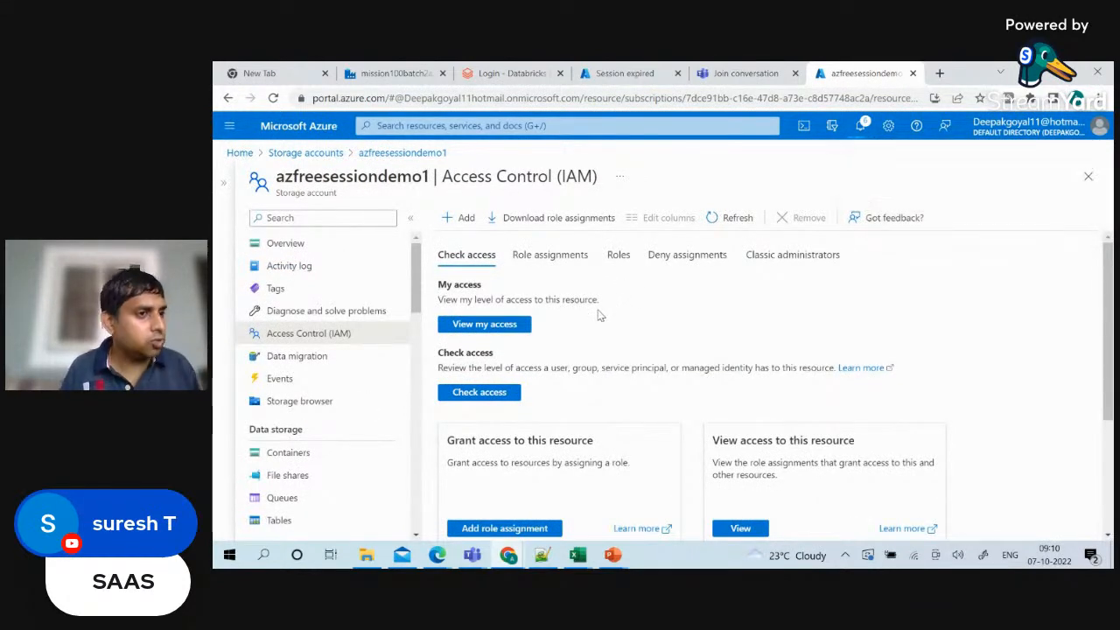
Return to azfreesessiondemo1's overview and open the landing container from its blob service.
{"action": "scroll", "coordinate": [600, 315], "scroll_direction": "down", "scroll_amount": 2}
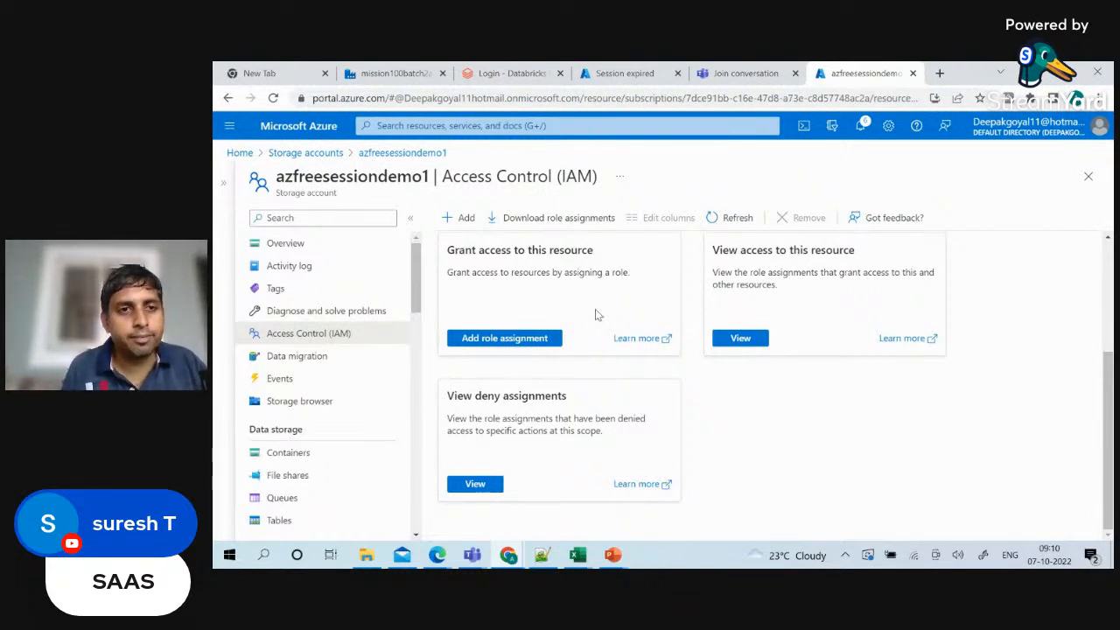
{"action": "left_click", "coordinate": [404, 154]}
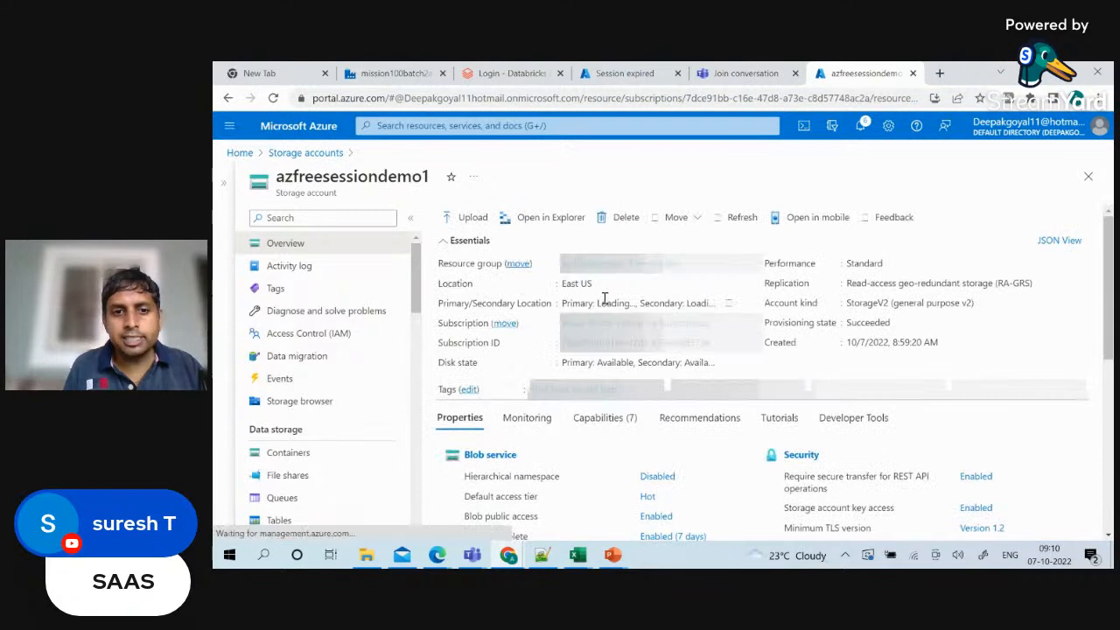
{"action": "left_click", "coordinate": [472, 456]}
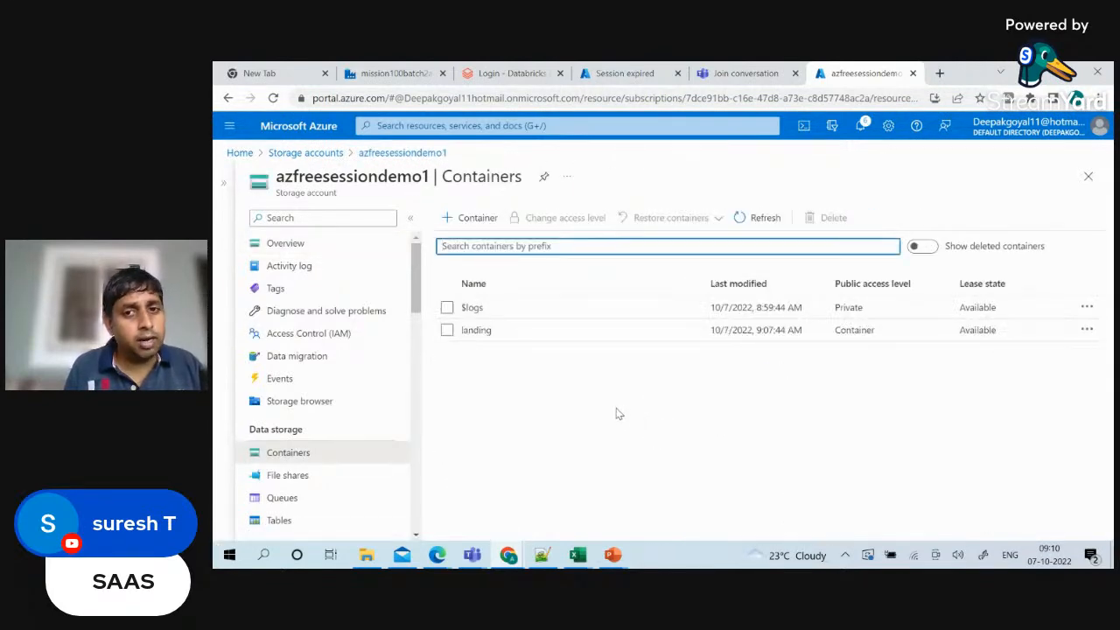
{"action": "left_click", "coordinate": [599, 333]}
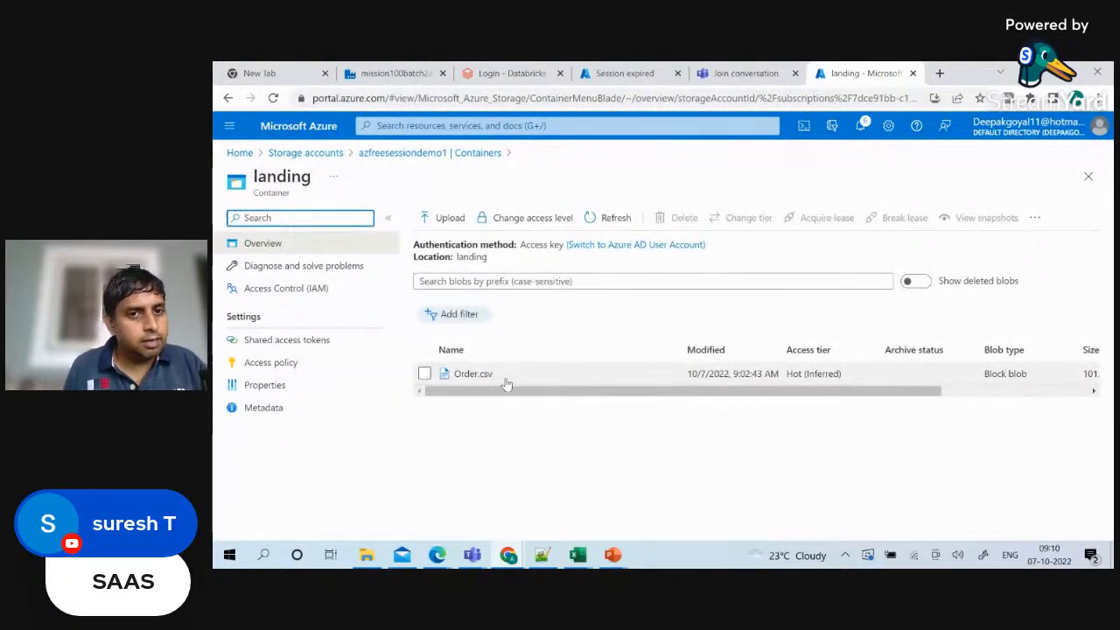
Open the Change tier settings for Order.csv and show the available access tiers.
{"action": "left_click_drag", "start_coordinate": [642, 393], "coordinate": [920, 373]}
{"action": "left_click", "coordinate": [1088, 375]}
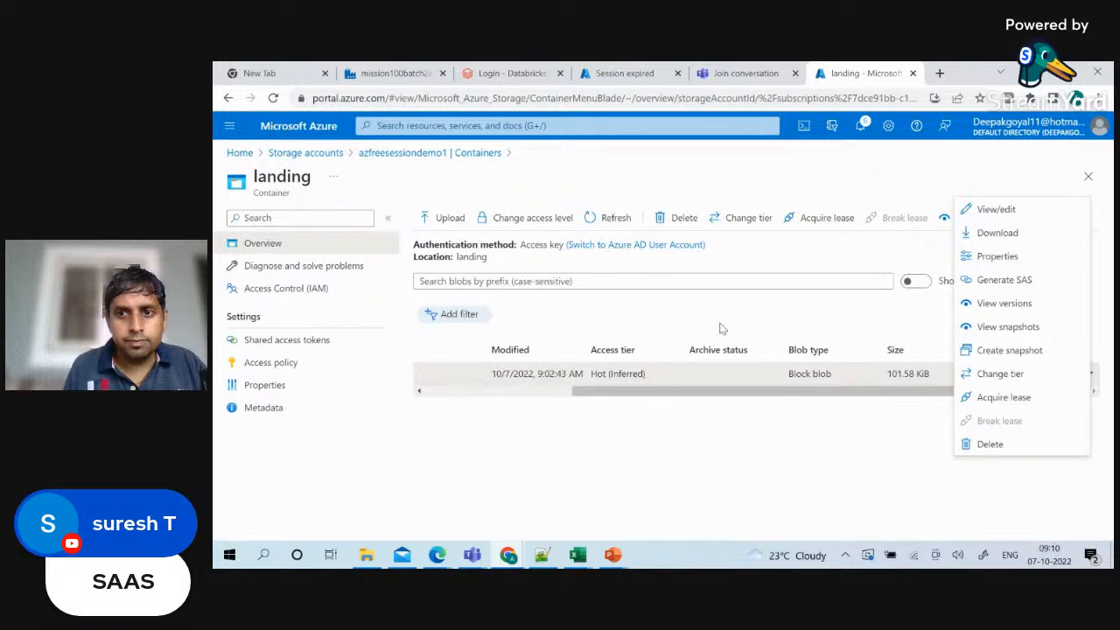
{"action": "left_click", "coordinate": [984, 382]}
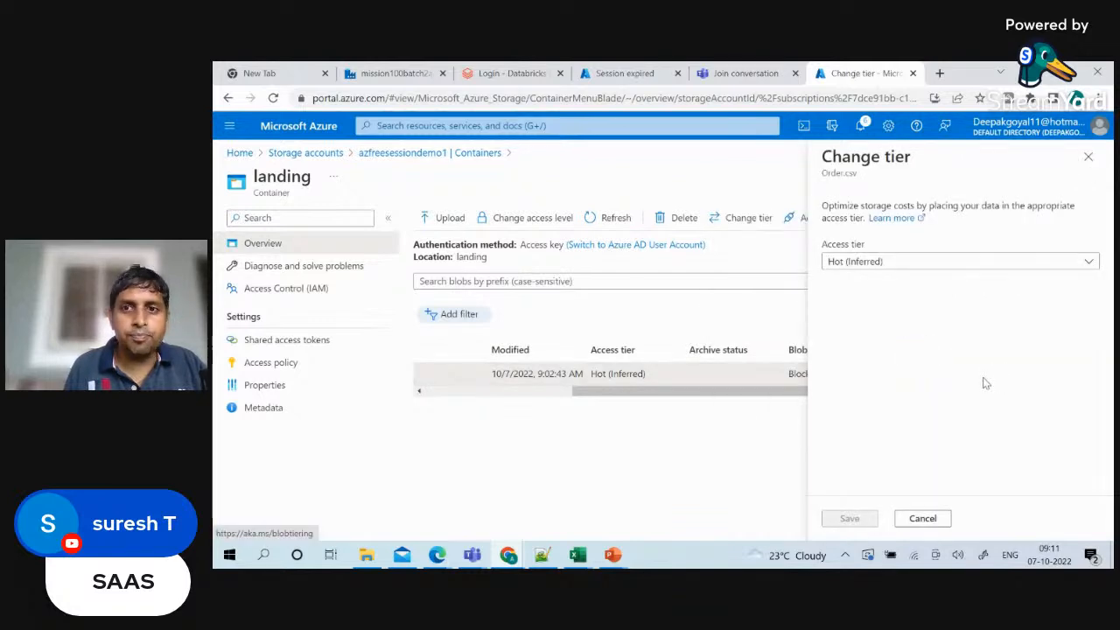
{"action": "left_click", "coordinate": [890, 264]}
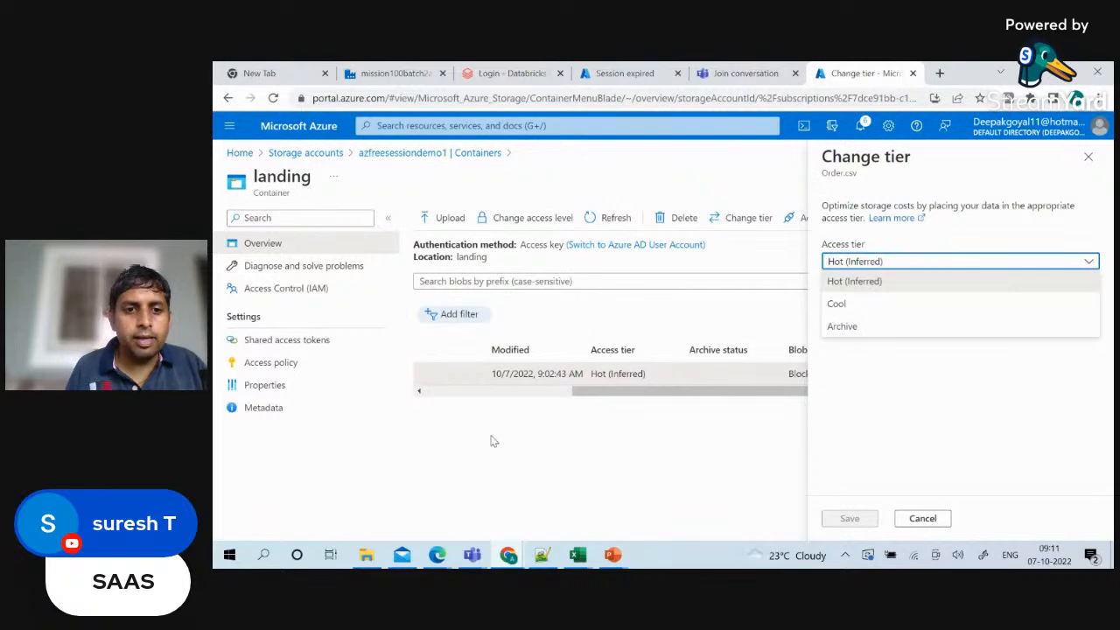
Switch to the StreamYard studio in Edge, stop the camera, and return to the Azure portal in Chrome.
{"action": "mouse_move", "coordinate": [443, 566]}
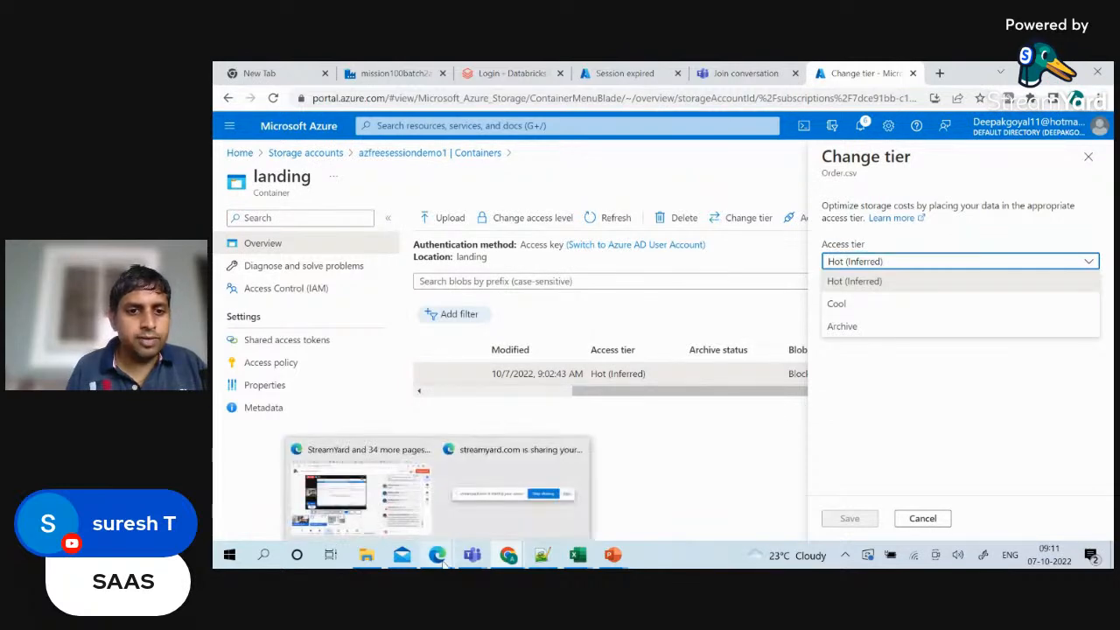
{"action": "left_click", "coordinate": [372, 495]}
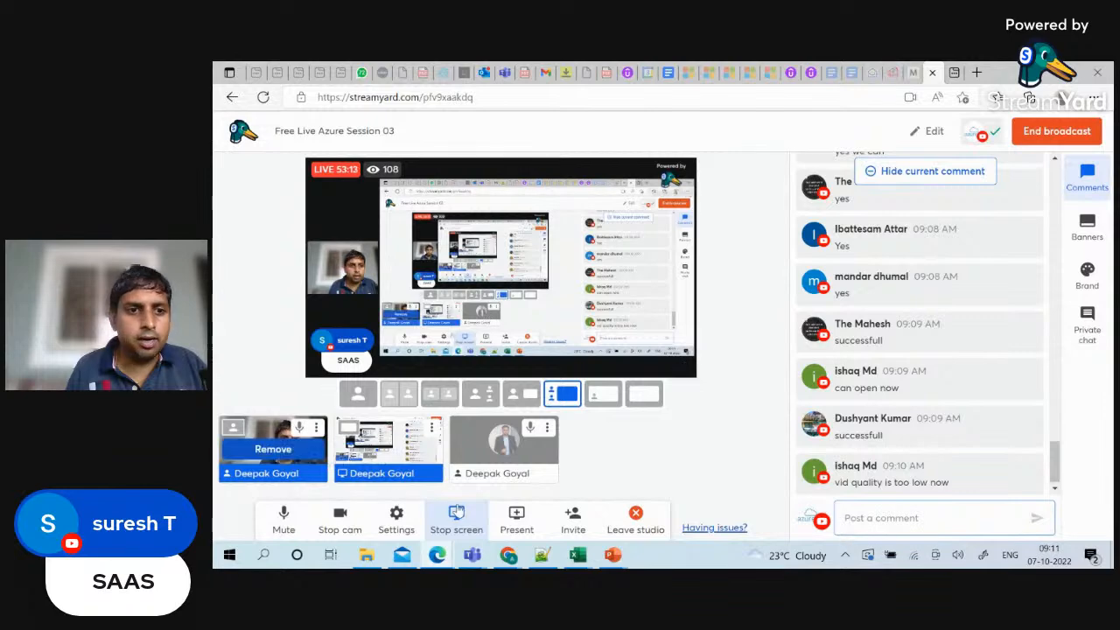
{"action": "left_click", "coordinate": [339, 520]}
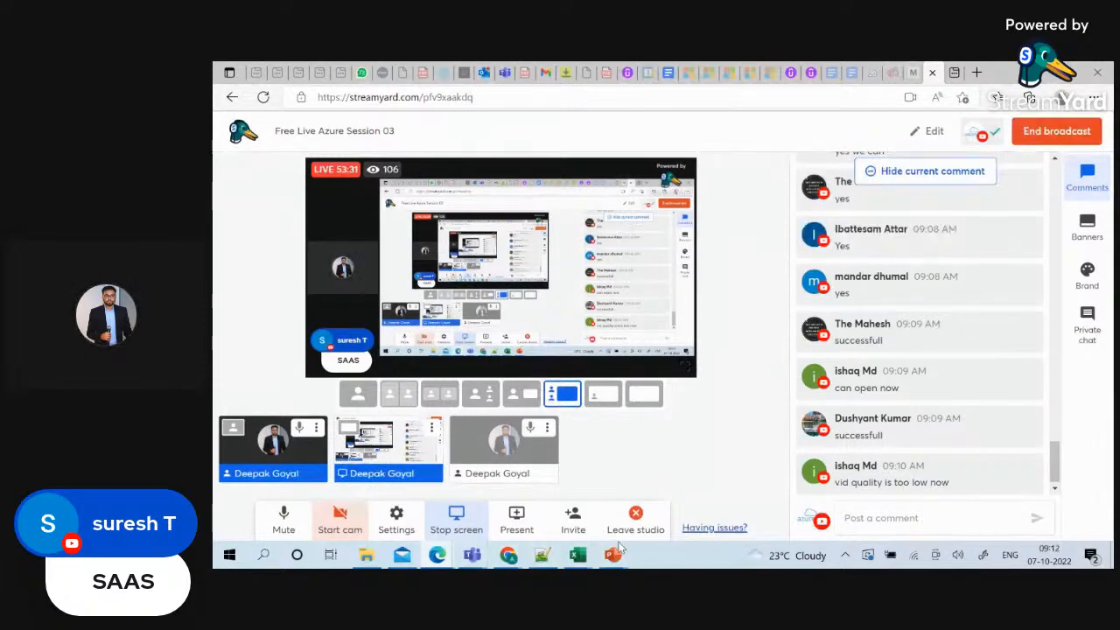
{"action": "mouse_move", "coordinate": [440, 560]}
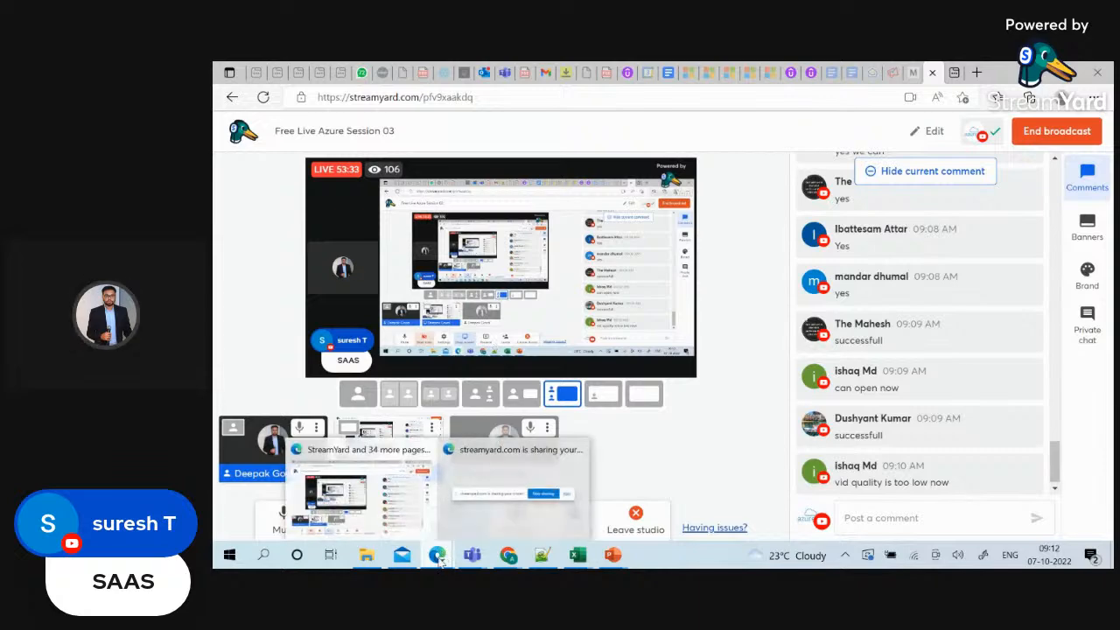
{"action": "mouse_move", "coordinate": [623, 556]}
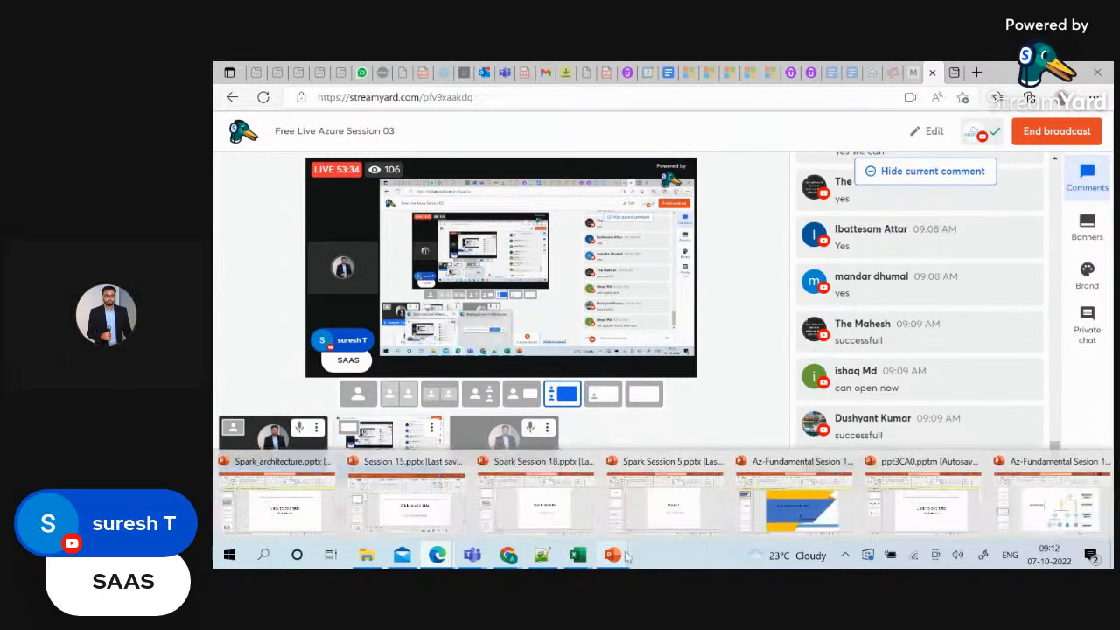
{"action": "mouse_move", "coordinate": [508, 557]}
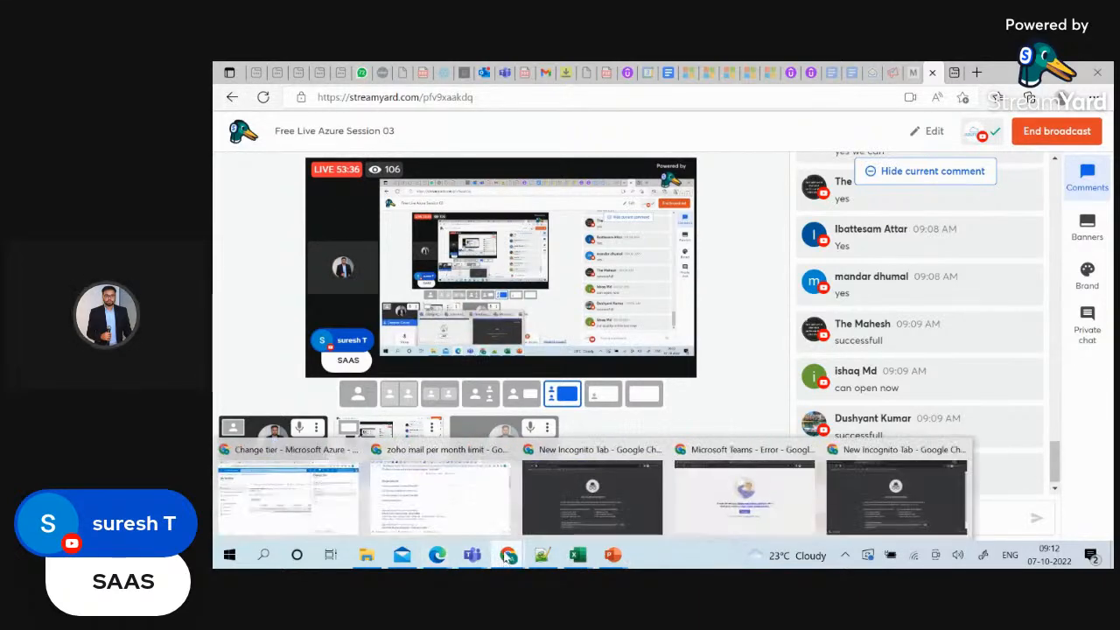
{"action": "left_click", "coordinate": [289, 490]}
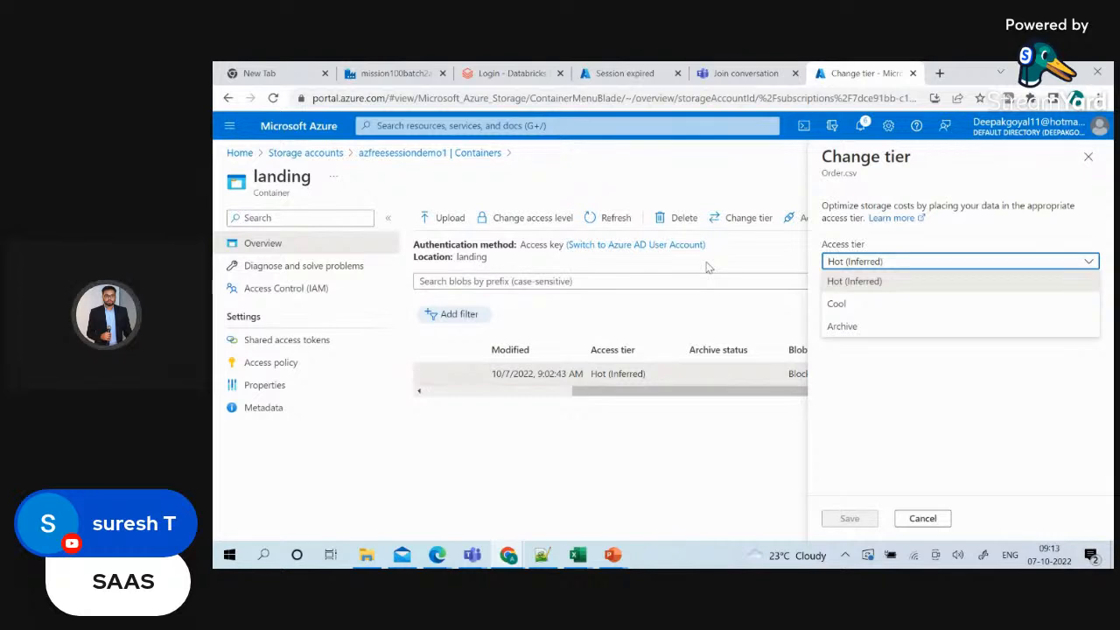
Set Order.csv's access tier to Cool and save the change.
{"action": "left_click", "coordinate": [888, 287]}
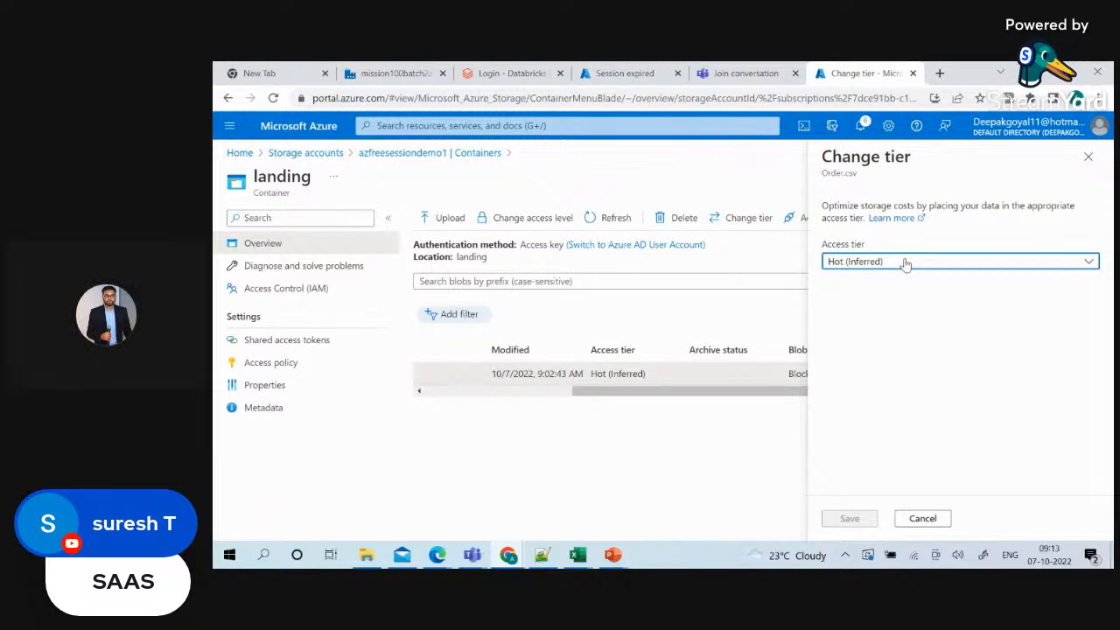
{"action": "left_click", "coordinate": [906, 264]}
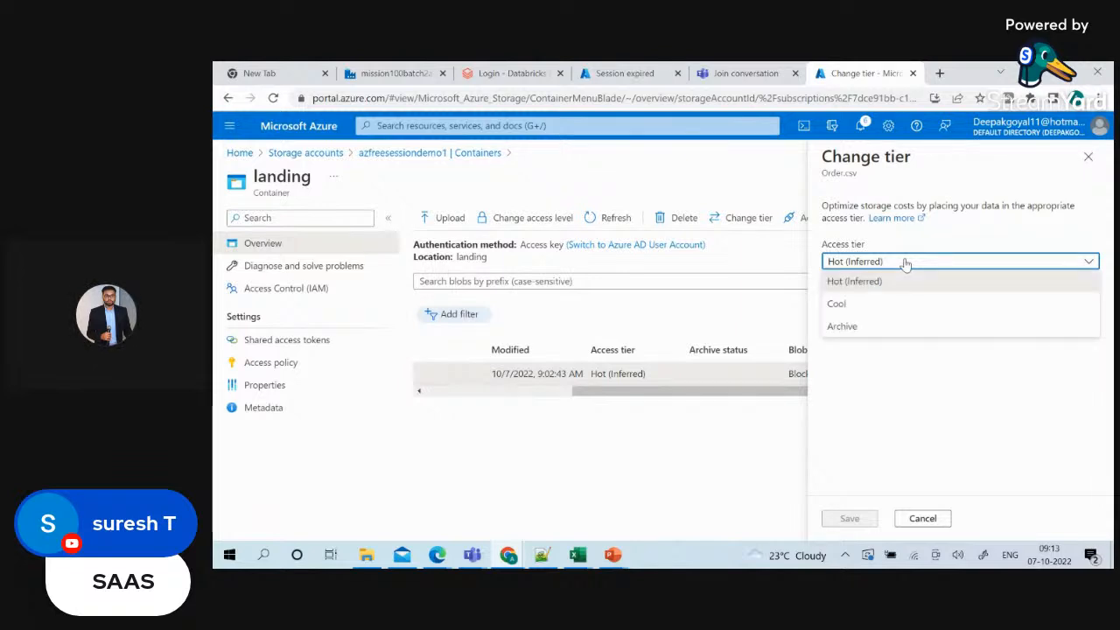
{"action": "left_click", "coordinate": [831, 406]}
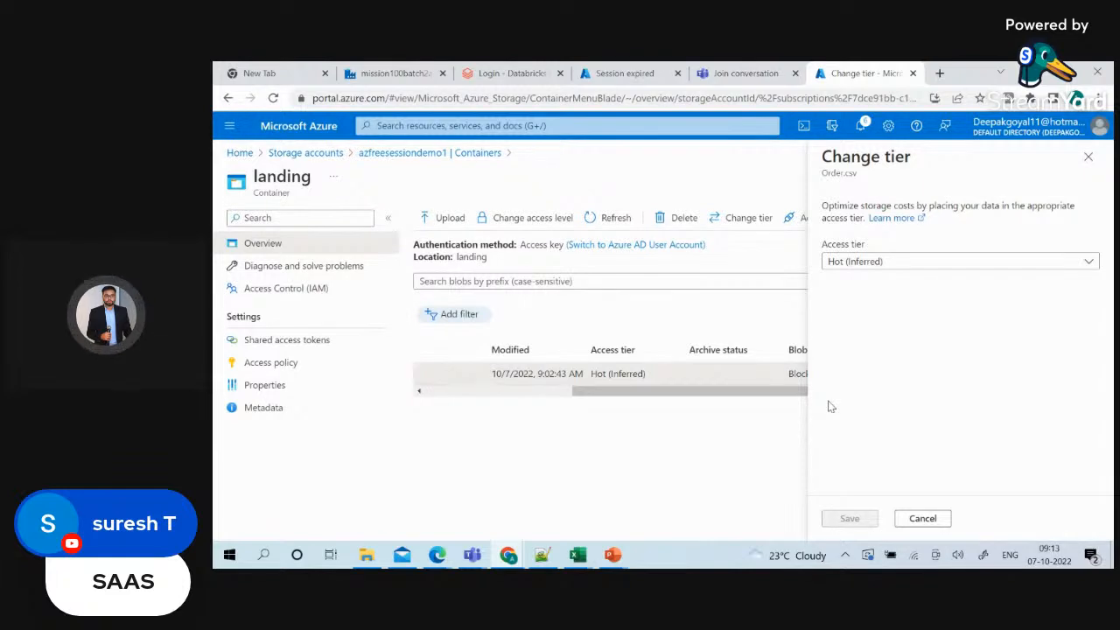
{"action": "left_click", "coordinate": [889, 262]}
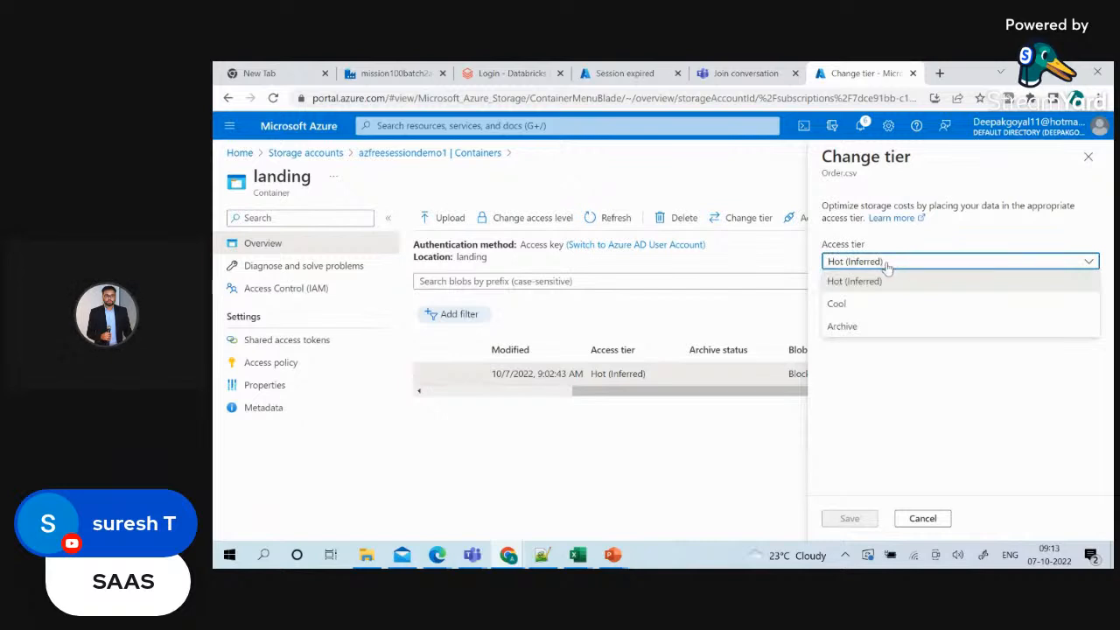
{"action": "left_click", "coordinate": [880, 312]}
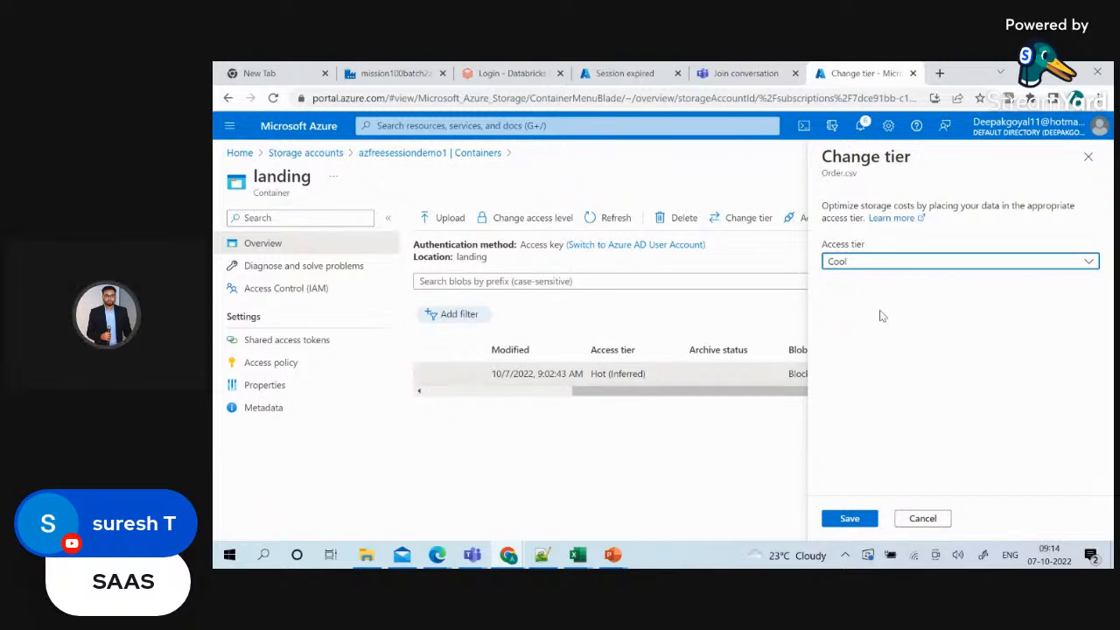
{"action": "left_click", "coordinate": [836, 523]}
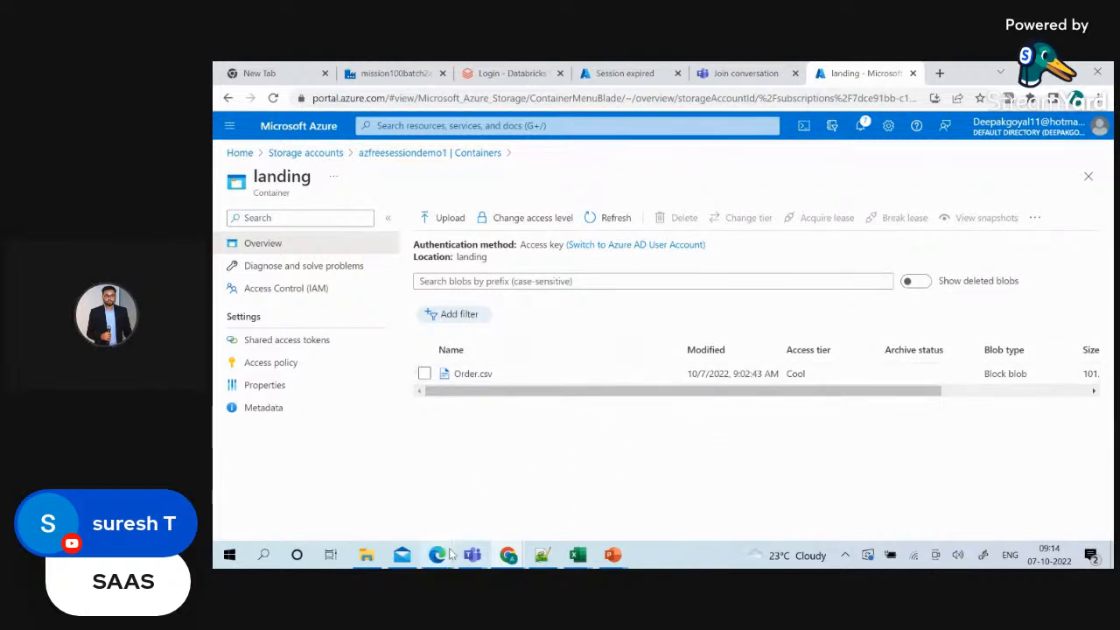
{"action": "left_click", "coordinate": [507, 555]}
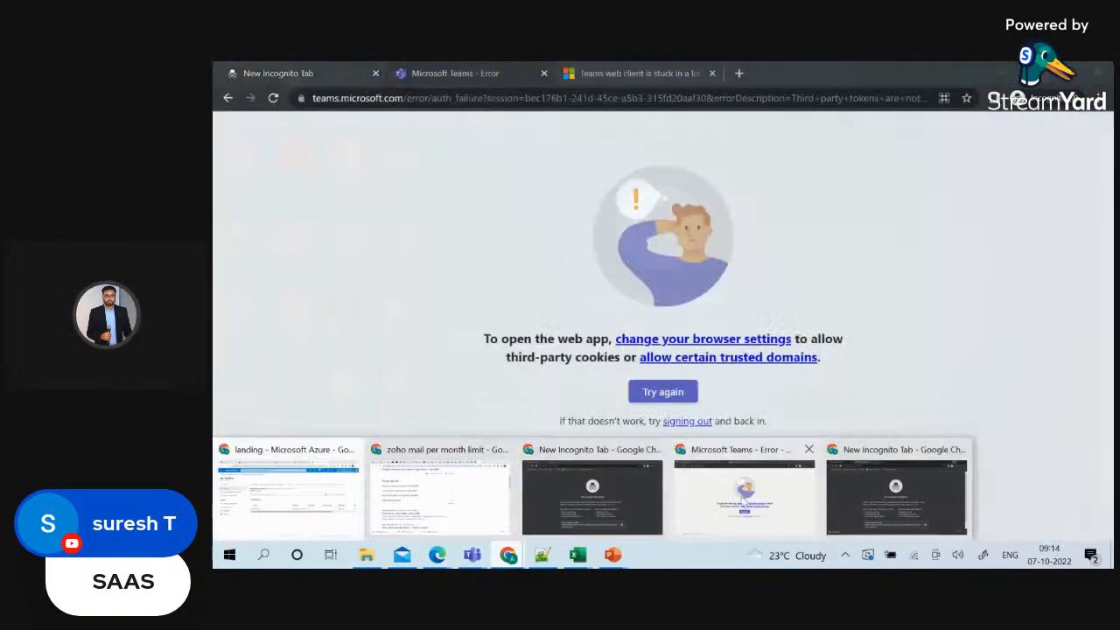
{"action": "mouse_move", "coordinate": [644, 480]}
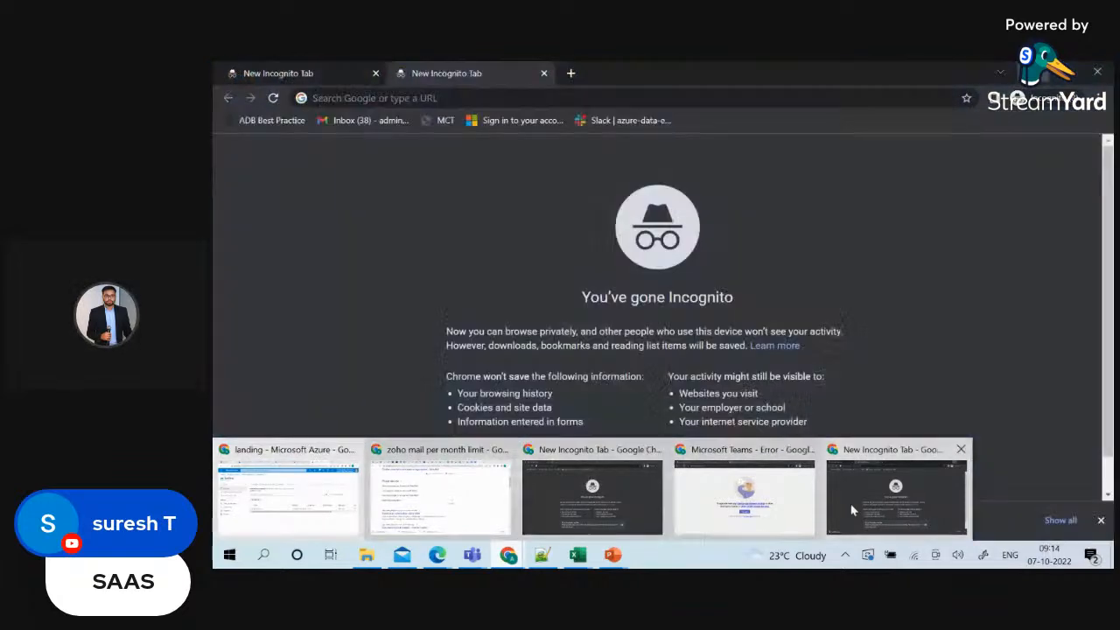
{"action": "left_click", "coordinate": [853, 510]}
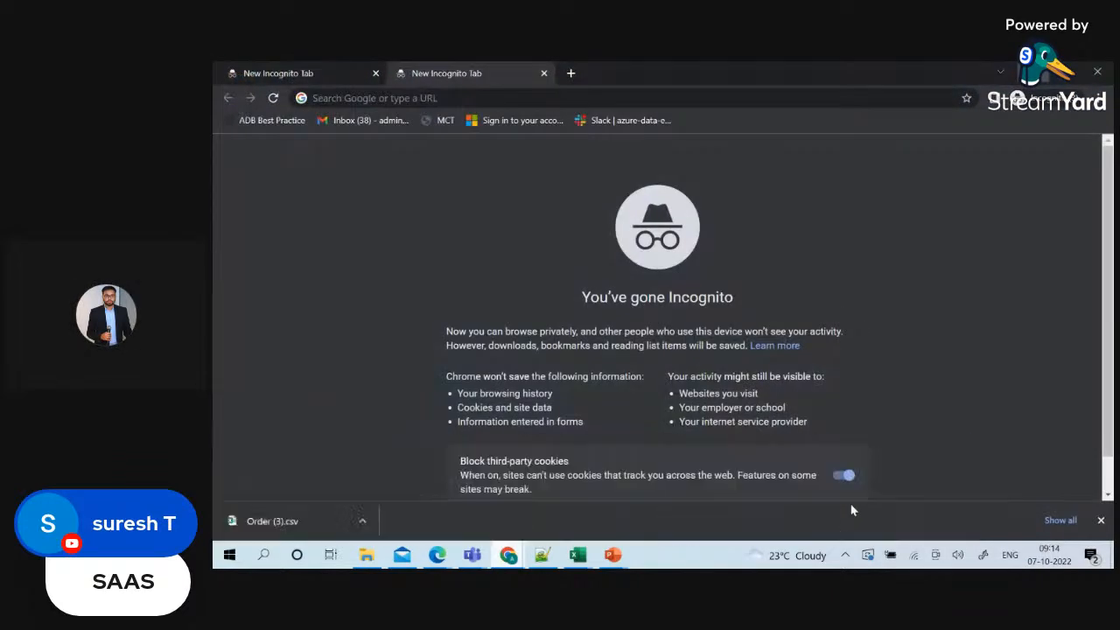
{"action": "left_click", "coordinate": [726, 95]}
{"action": "type", "text": "https://azfreesessiondemo1.blob.core.windows.net/landing/Order.csv"}
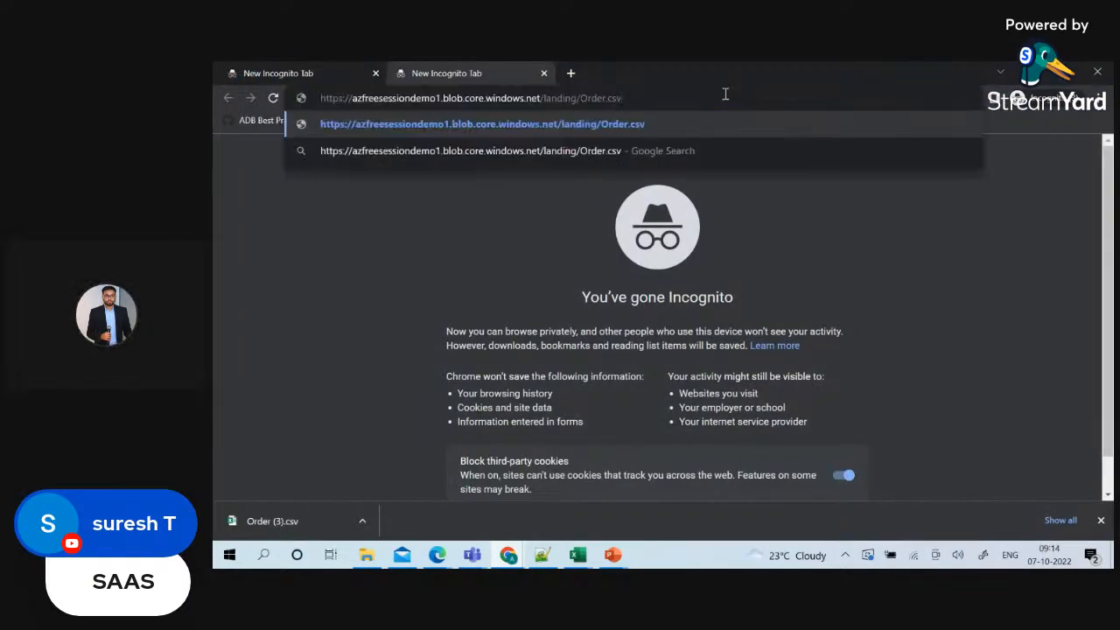
{"action": "key", "text": "Return"}
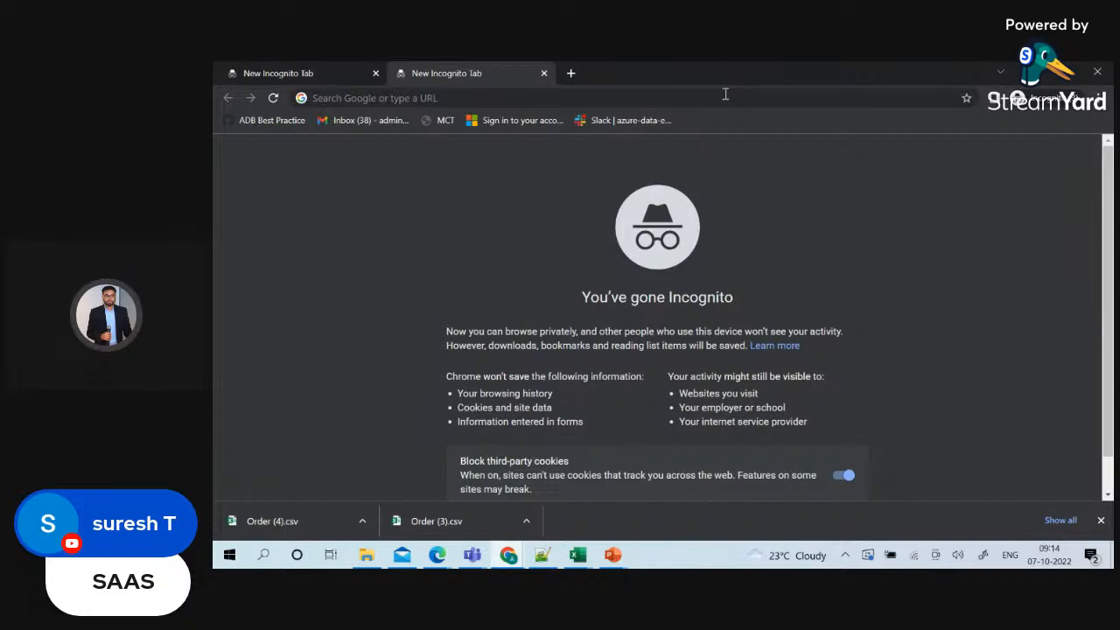
{"action": "key", "text": "alt+Tab"}
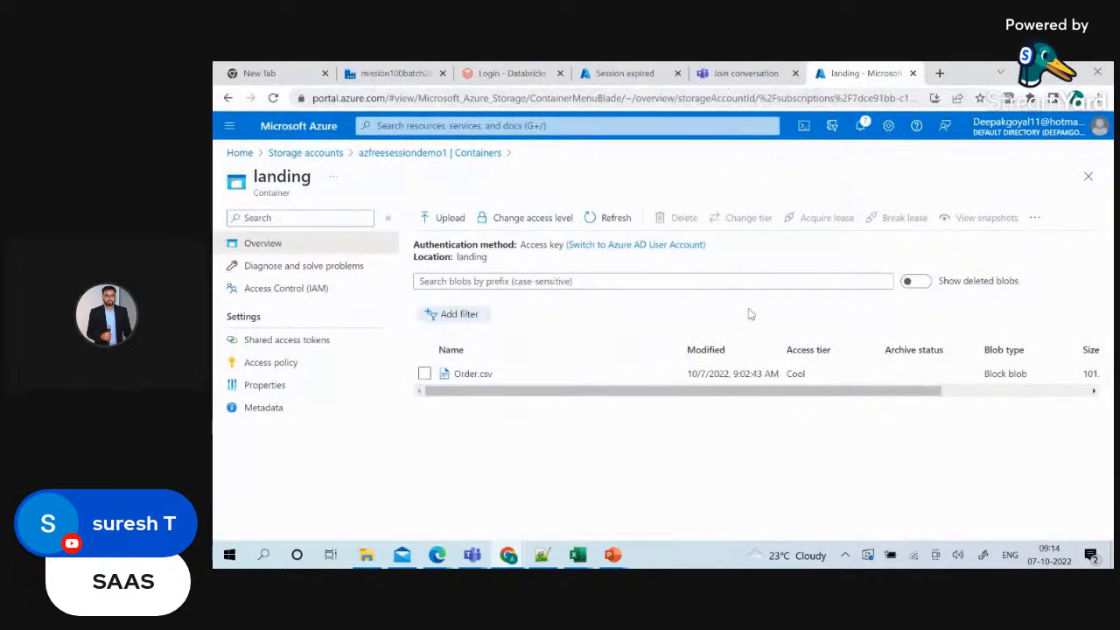
Set the access tier of Order.csv in the landing container to Archive and save the change.
{"action": "left_click_drag", "start_coordinate": [728, 395], "coordinate": [809, 416]}
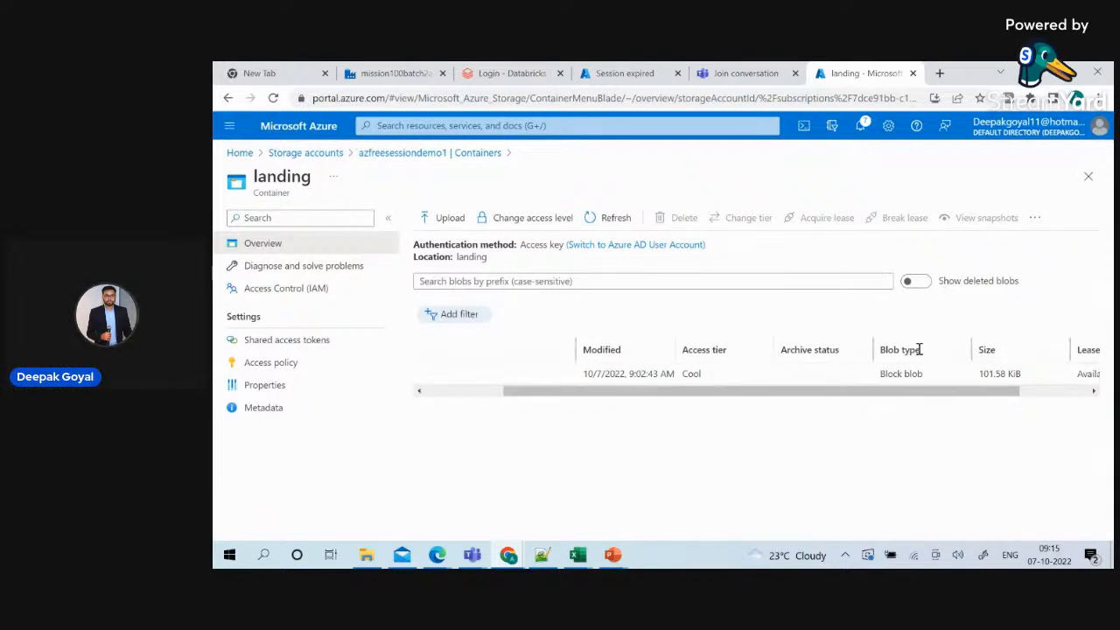
{"action": "left_click_drag", "start_coordinate": [945, 393], "coordinate": [1006, 395]}
{"action": "left_click_drag", "start_coordinate": [874, 396], "coordinate": [650, 391]}
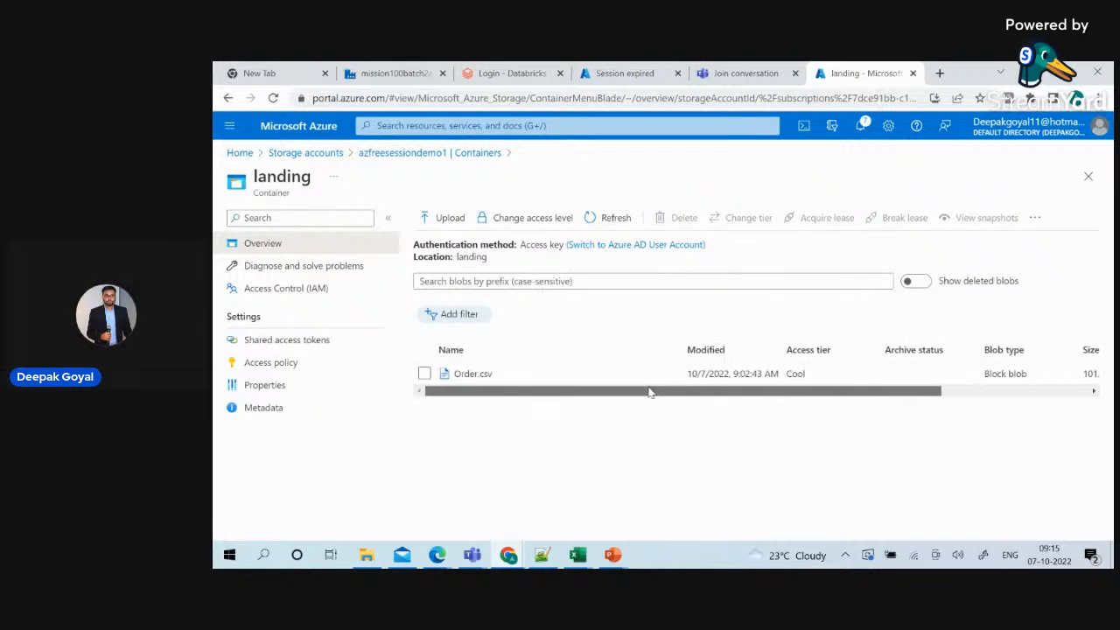
{"action": "right_click", "coordinate": [592, 378]}
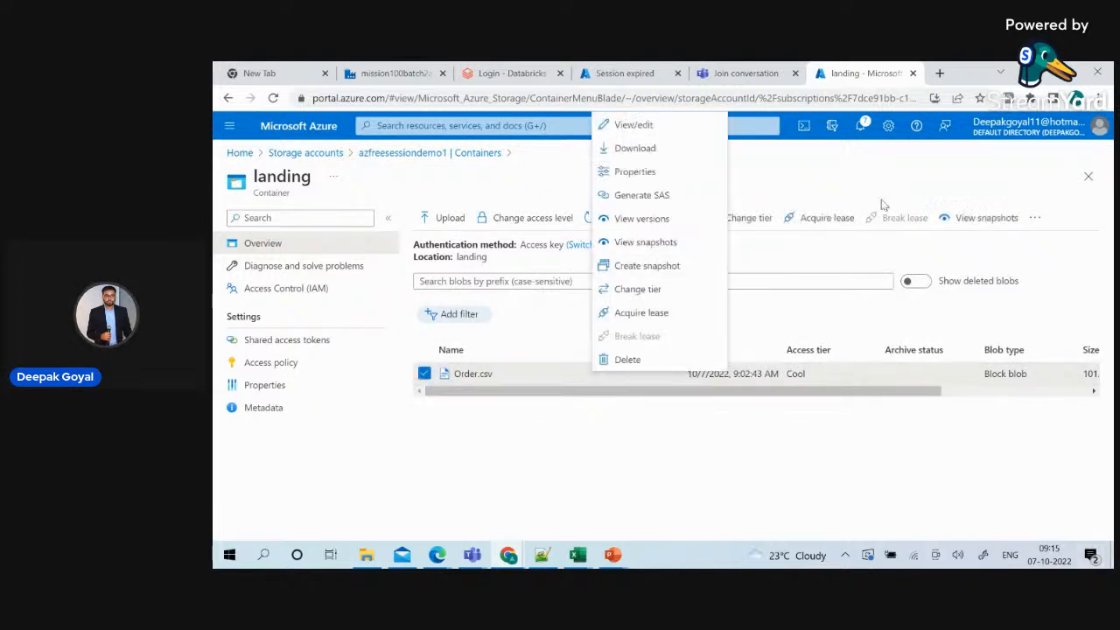
{"action": "left_click", "coordinate": [683, 273]}
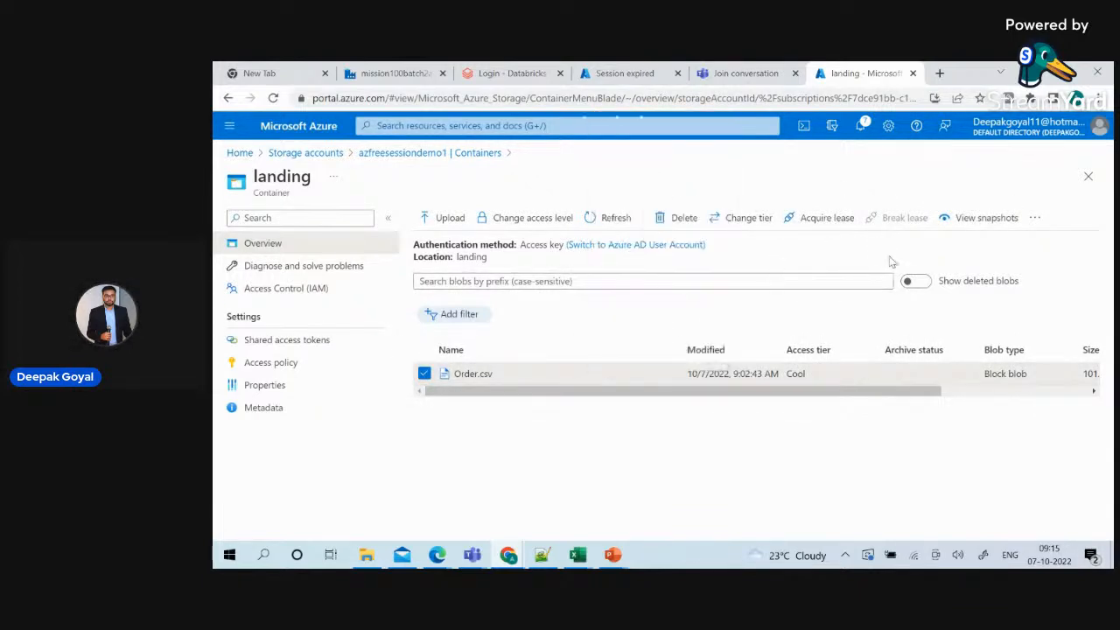
{"action": "left_click", "coordinate": [920, 264]}
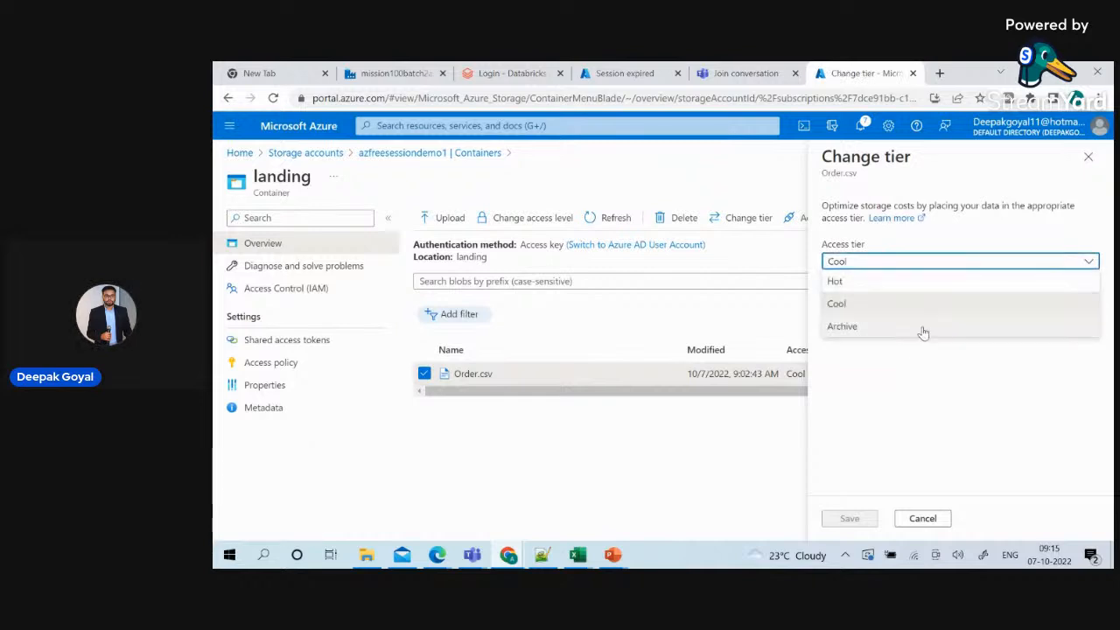
{"action": "left_click", "coordinate": [923, 329]}
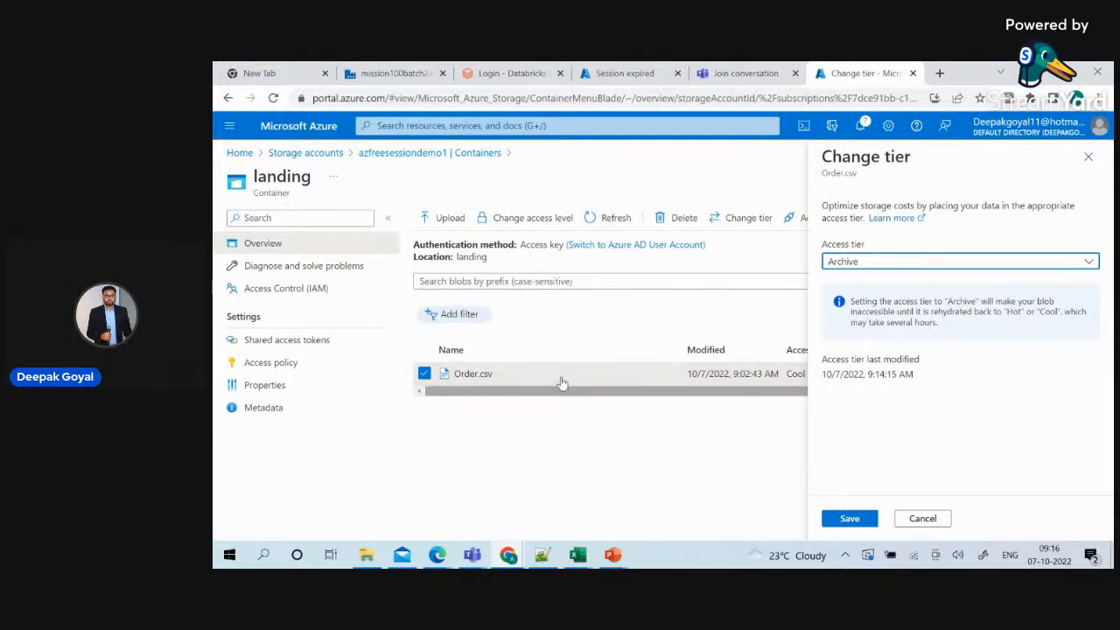
{"action": "left_click", "coordinate": [901, 265]}
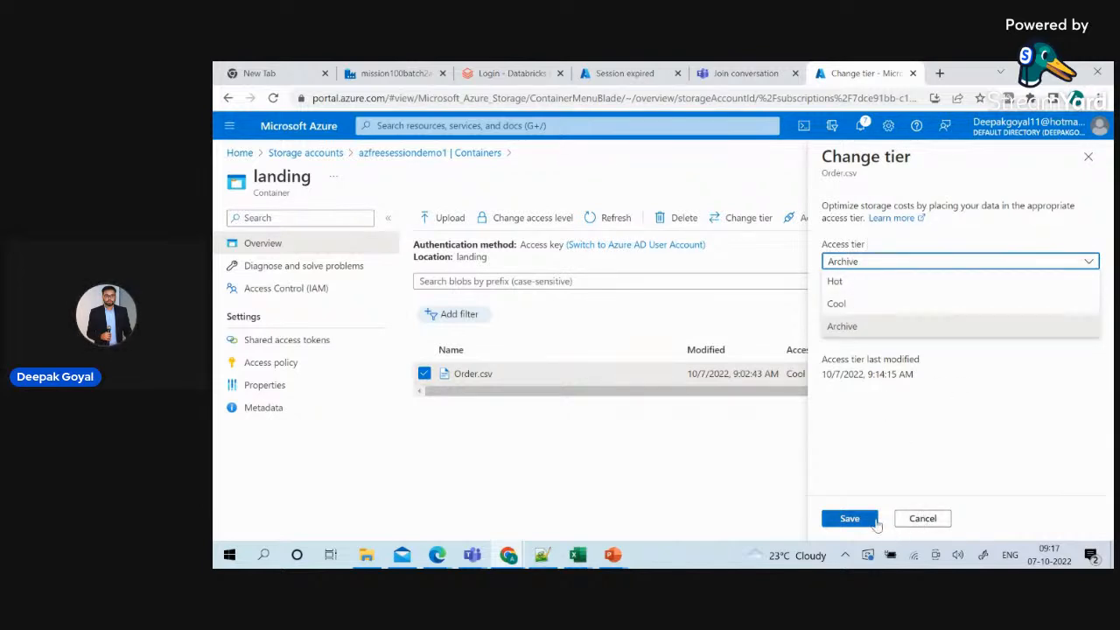
{"action": "left_click", "coordinate": [934, 520]}
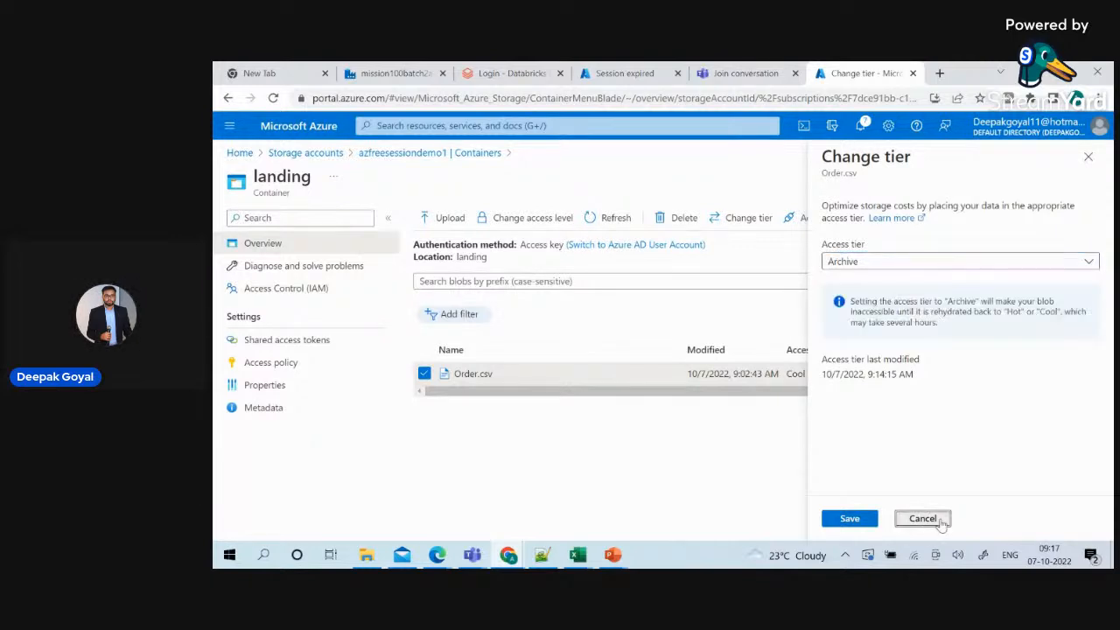
{"action": "left_click", "coordinate": [850, 519]}
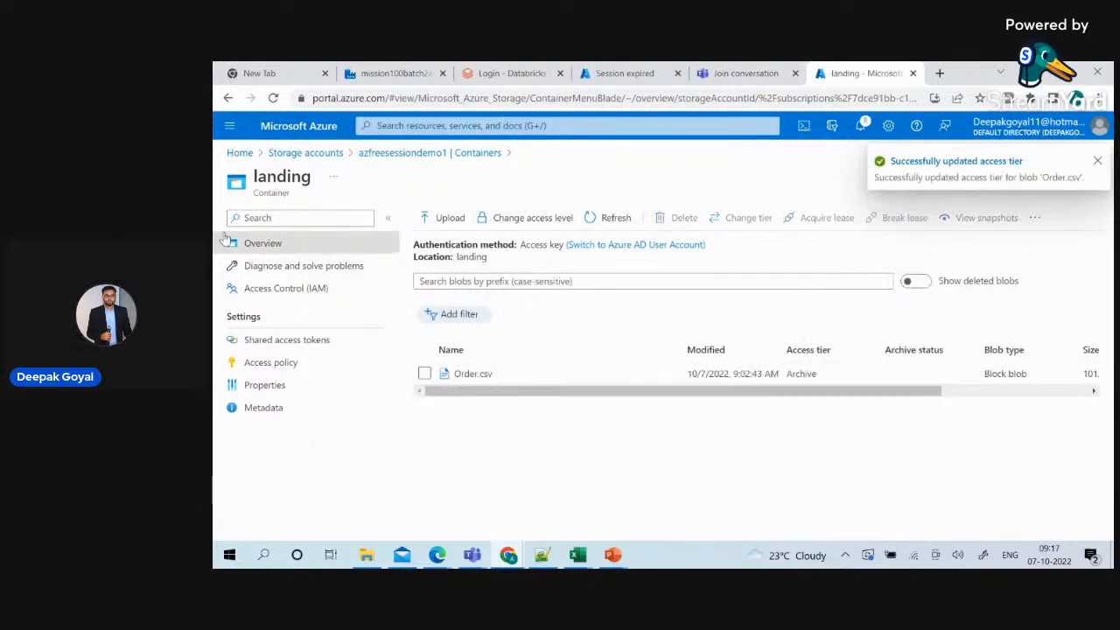
Inspect the landing container's available actions and public access level in azfreesessiondemo1's container list, and reopen the container.
{"action": "left_click", "coordinate": [402, 154]}
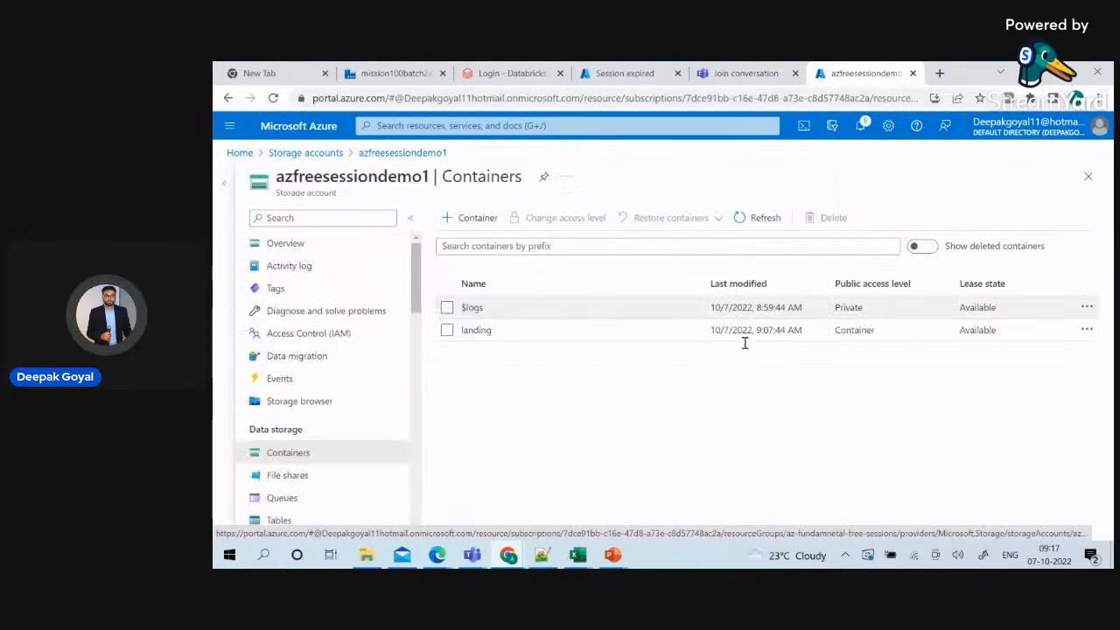
{"action": "left_click", "coordinate": [1086, 330]}
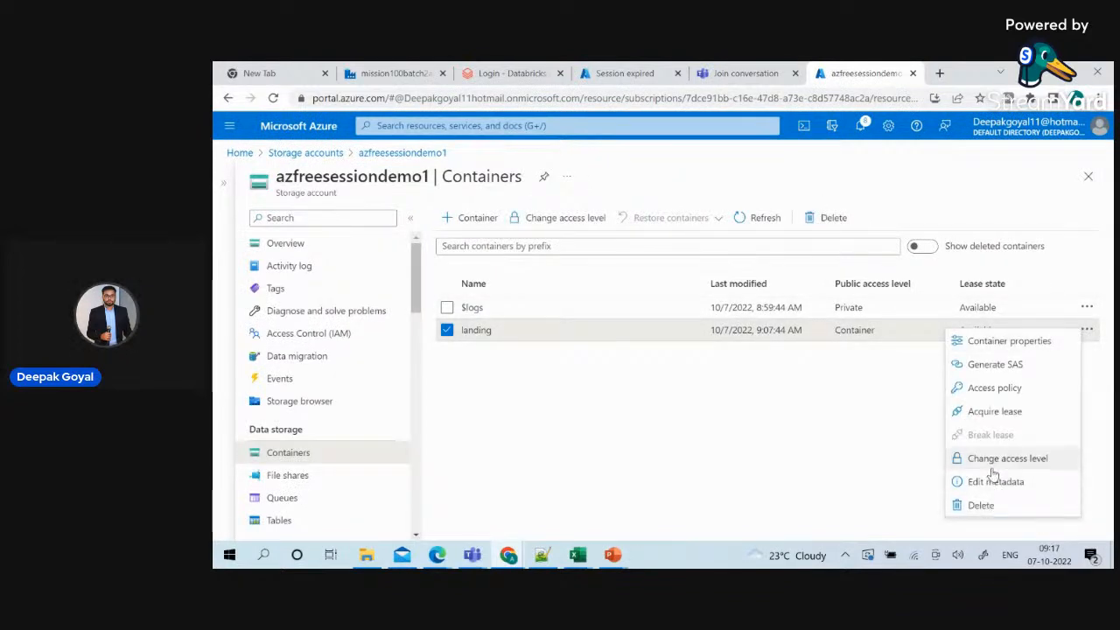
{"action": "left_click", "coordinate": [765, 431]}
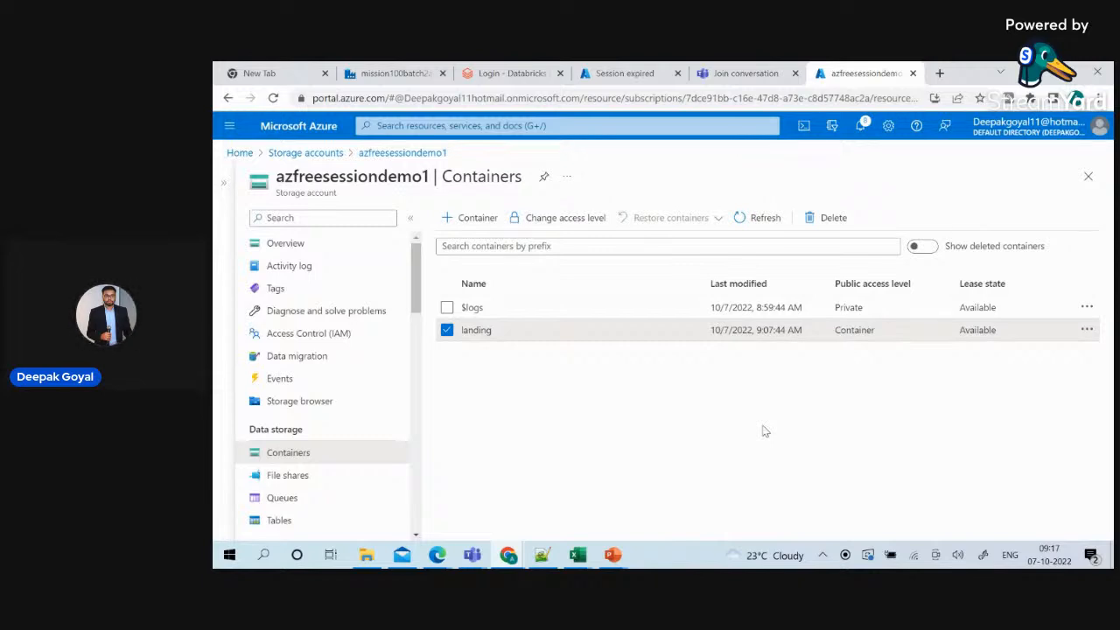
{"action": "left_click", "coordinate": [868, 330]}
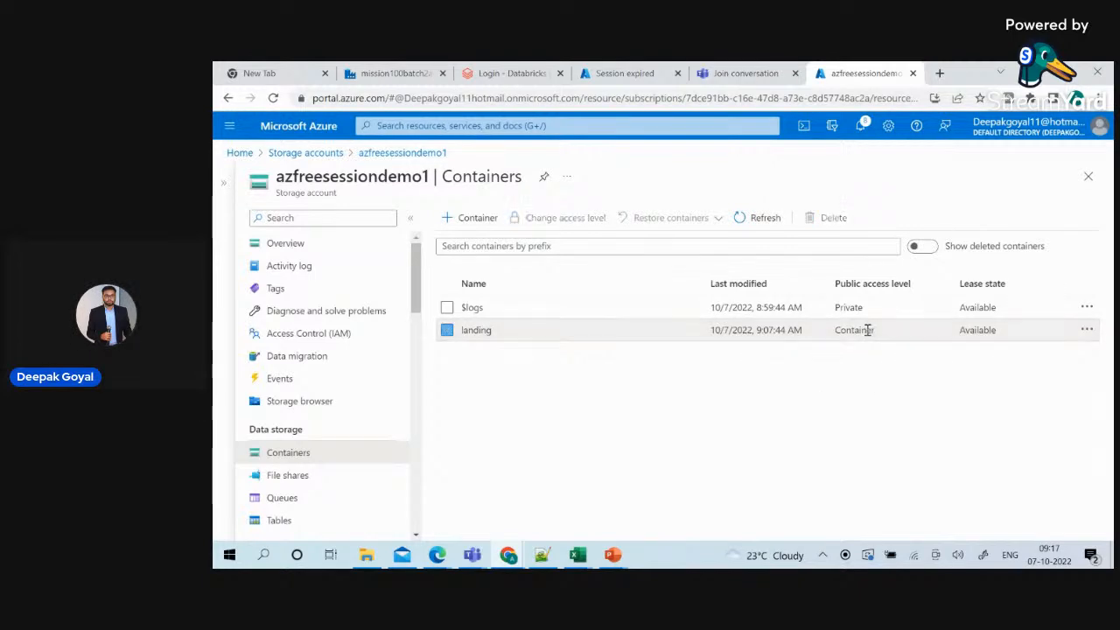
{"action": "double_click", "coordinate": [868, 330]}
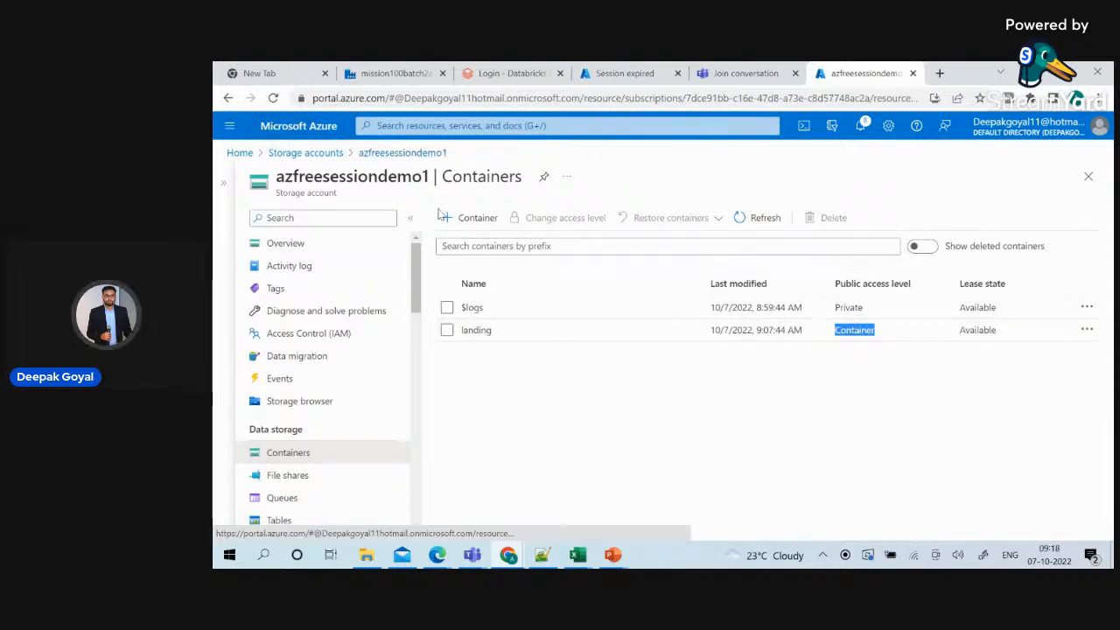
{"action": "left_click", "coordinate": [480, 338]}
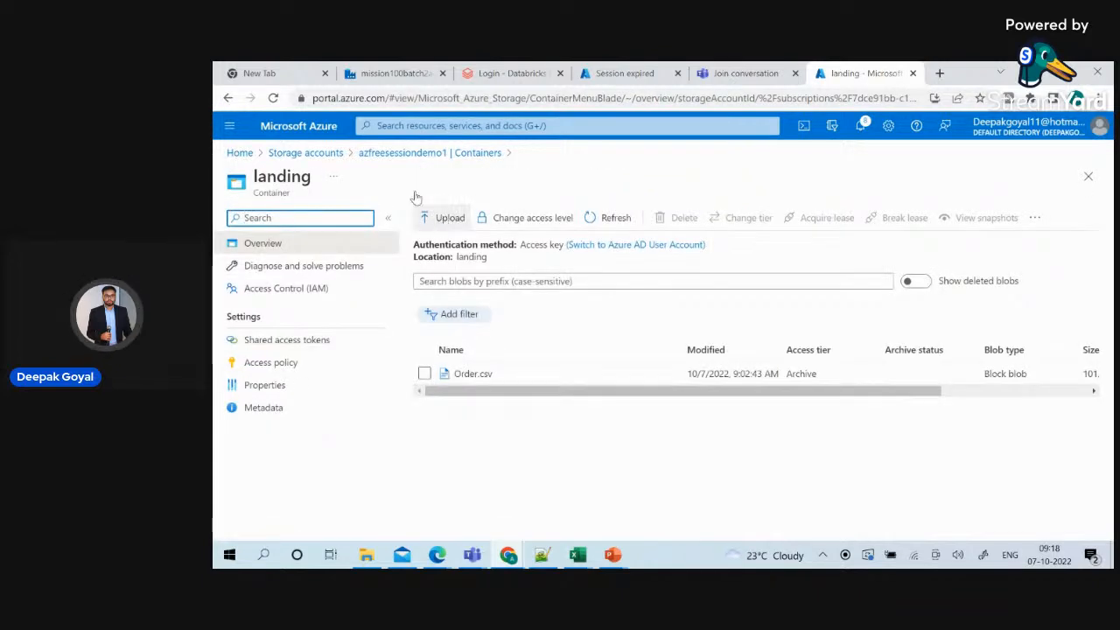
Start creating a new storage account from the Storage accounts list, using the resource group az-fundamnetal-free-sessions.
{"action": "left_click", "coordinate": [300, 154]}
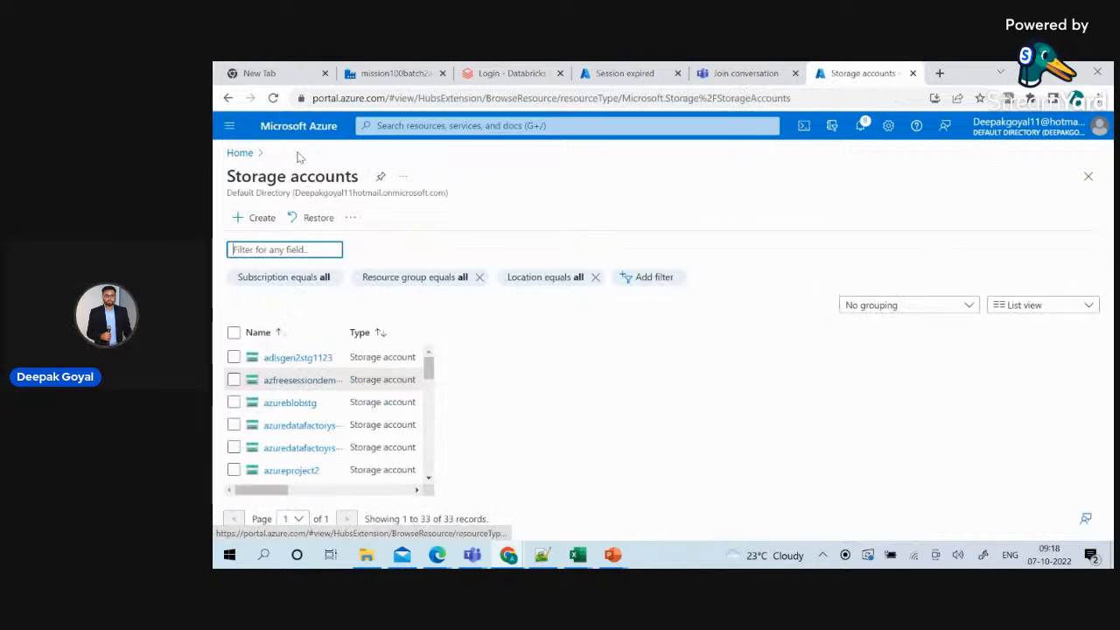
{"action": "left_click", "coordinate": [255, 219]}
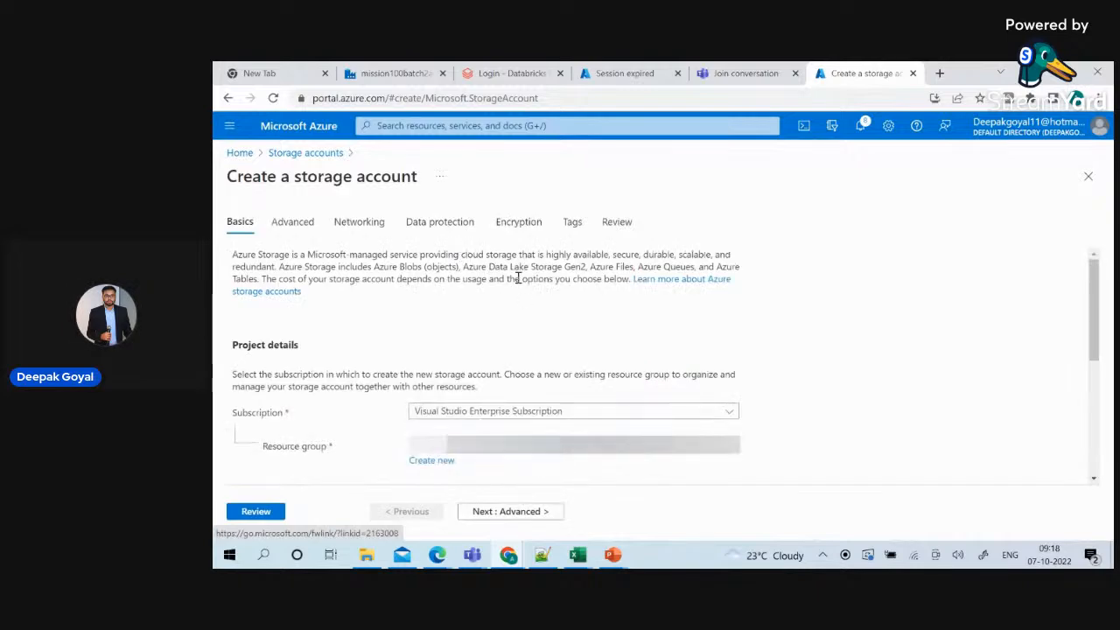
{"action": "scroll", "coordinate": [522, 288], "scroll_direction": "down", "scroll_amount": 1}
{"action": "scroll", "coordinate": [523, 287], "scroll_direction": "up", "scroll_amount": 1}
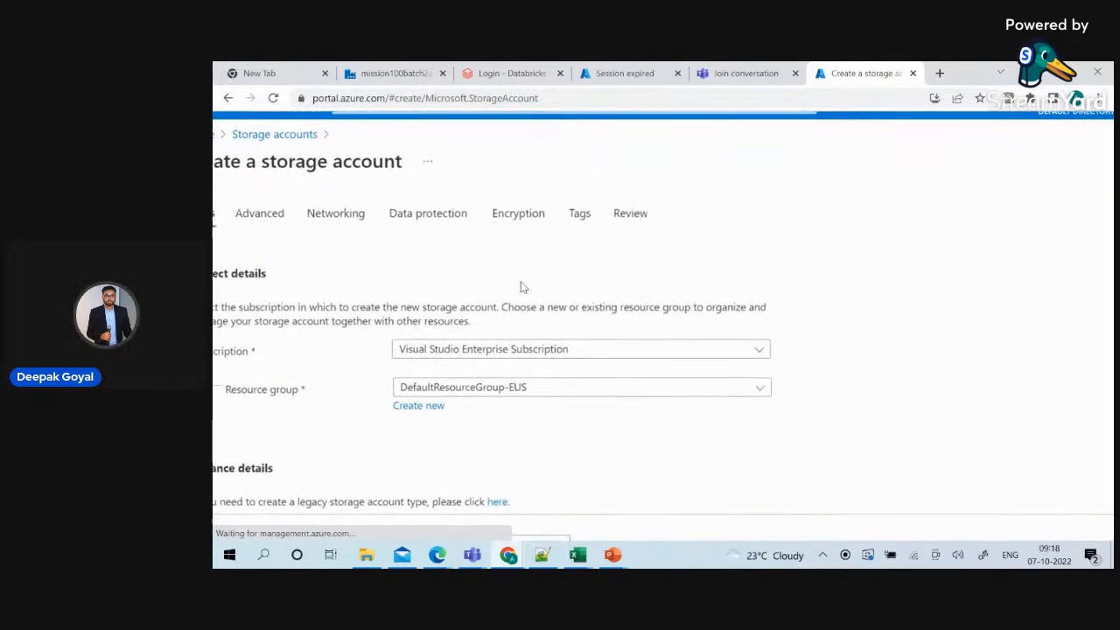
{"action": "scroll", "coordinate": [523, 287], "scroll_direction": "down", "scroll_amount": 1}
{"action": "left_click", "coordinate": [548, 360]}
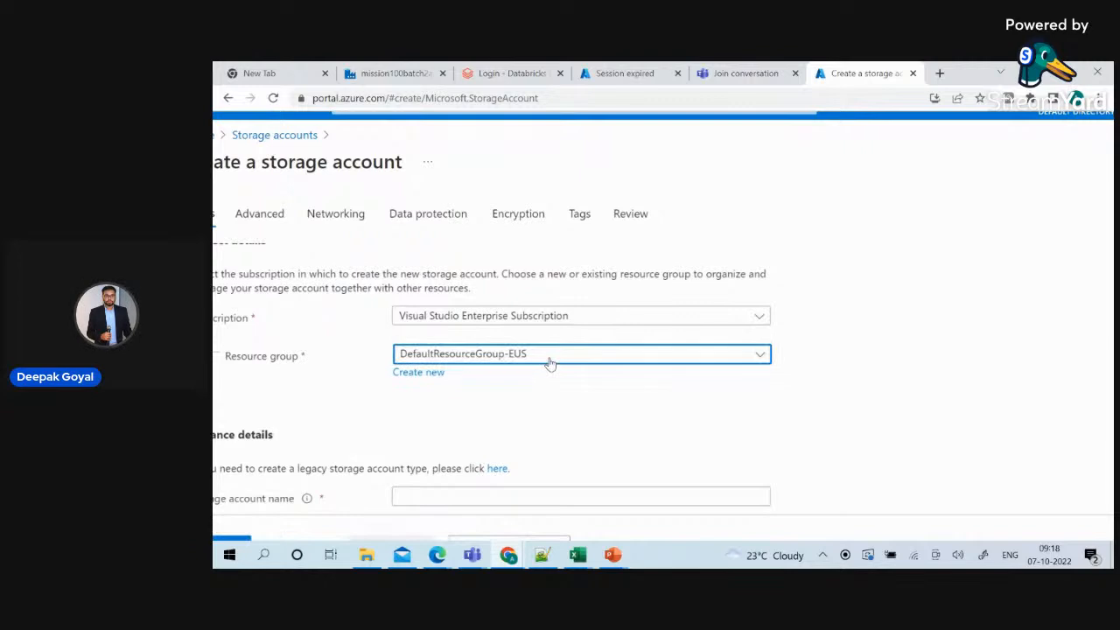
{"action": "left_click", "coordinate": [871, 285]}
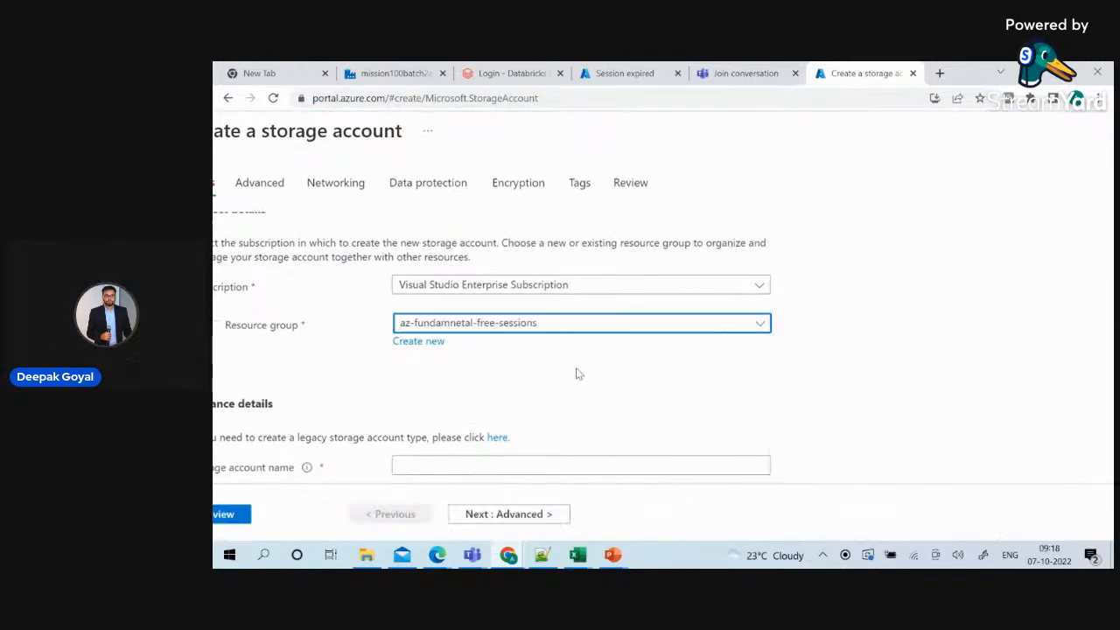
Name the new storage account azfreesessiondemo1adls.
{"action": "scroll", "coordinate": [525, 385], "scroll_direction": "down", "scroll_amount": 2}
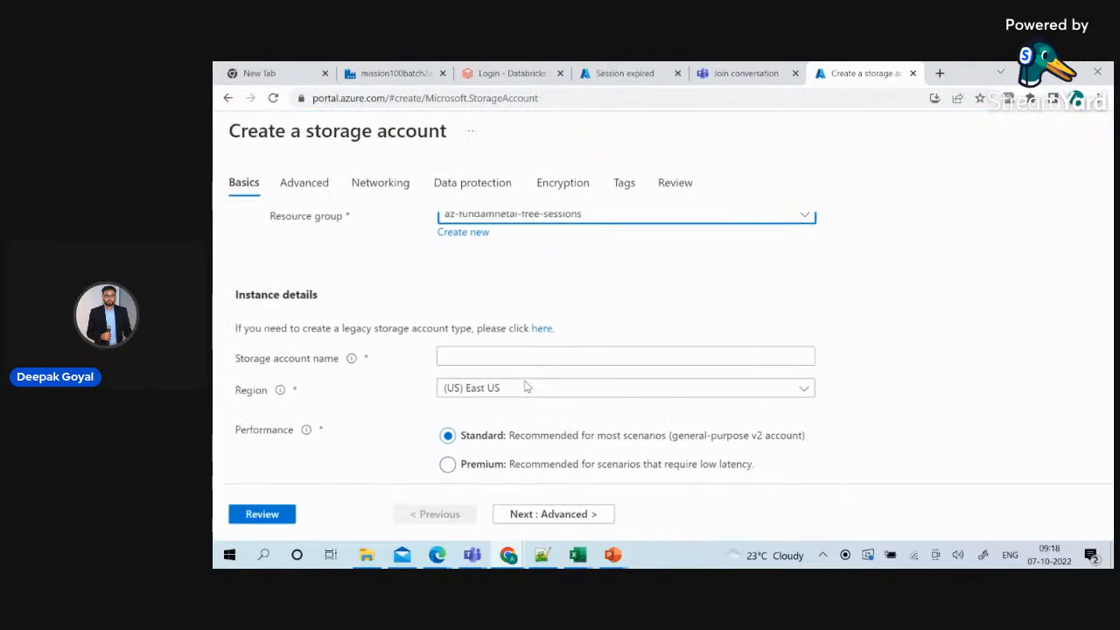
{"action": "left_click", "coordinate": [525, 358]}
{"action": "type", "text": "azf"}
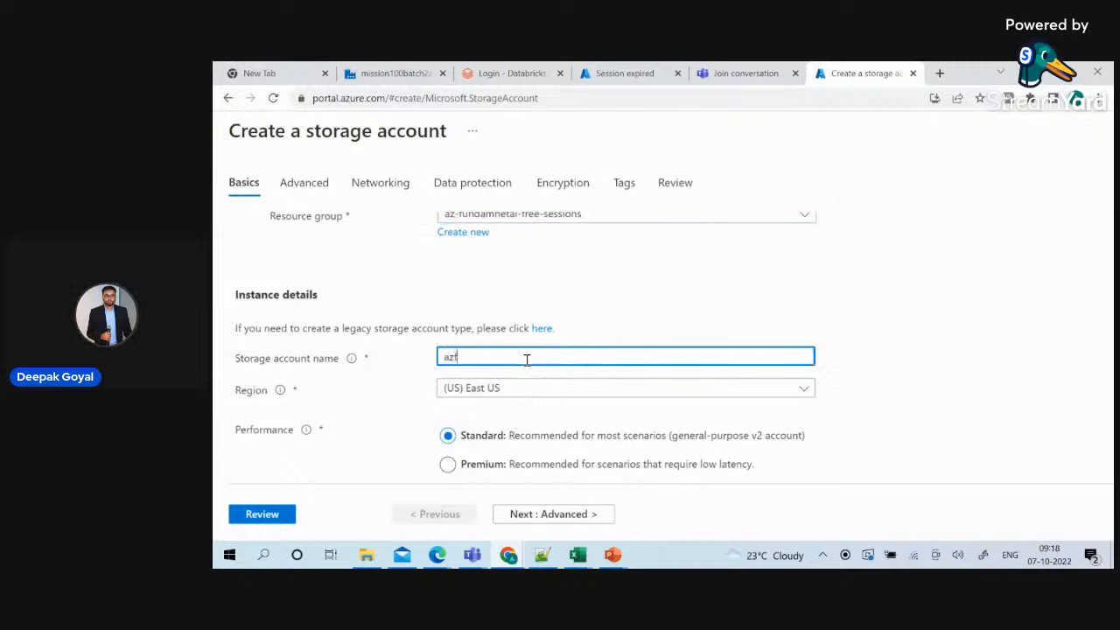
{"action": "type", "text": "reesessiondemo1adls"}
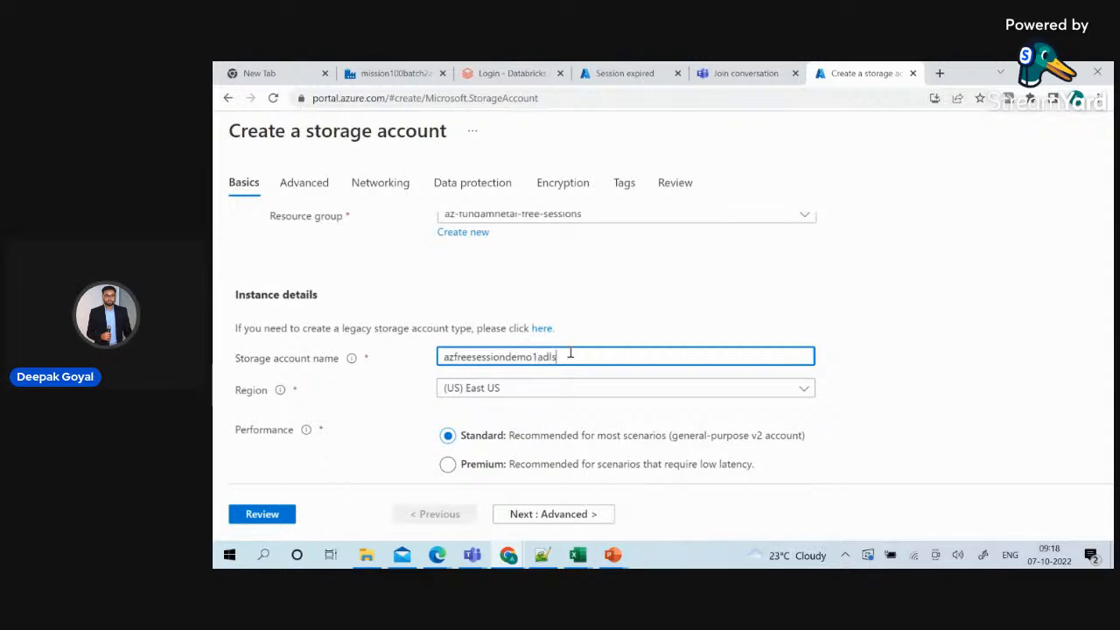
{"action": "left_click_drag", "start_coordinate": [537, 357], "coordinate": [554, 357]}
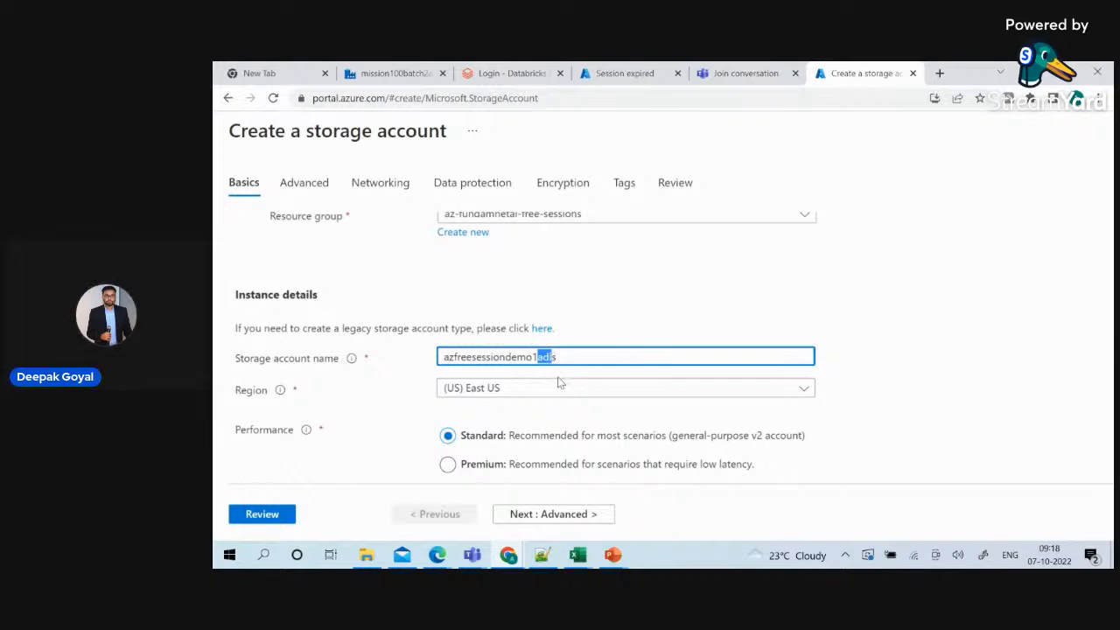
Enable the hierarchical namespace for Data Lake Storage Gen2 in the new storage account's advanced settings.
{"action": "scroll", "coordinate": [560, 383], "scroll_direction": "down", "scroll_amount": 1}
{"action": "left_click", "coordinate": [539, 515]}
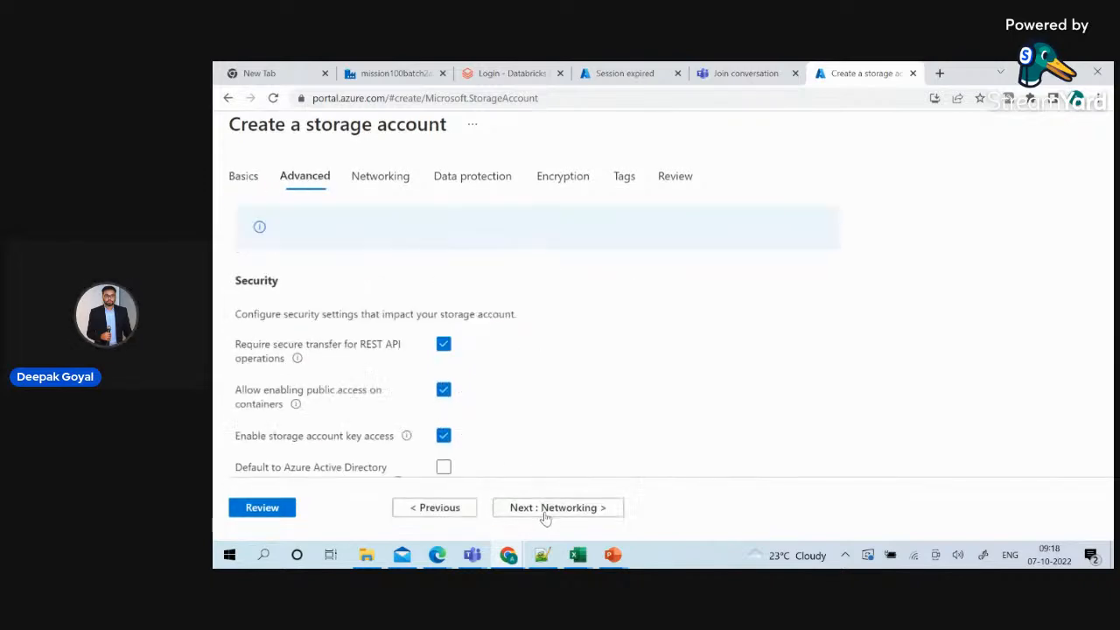
{"action": "scroll", "coordinate": [516, 382], "scroll_direction": "down", "scroll_amount": 3}
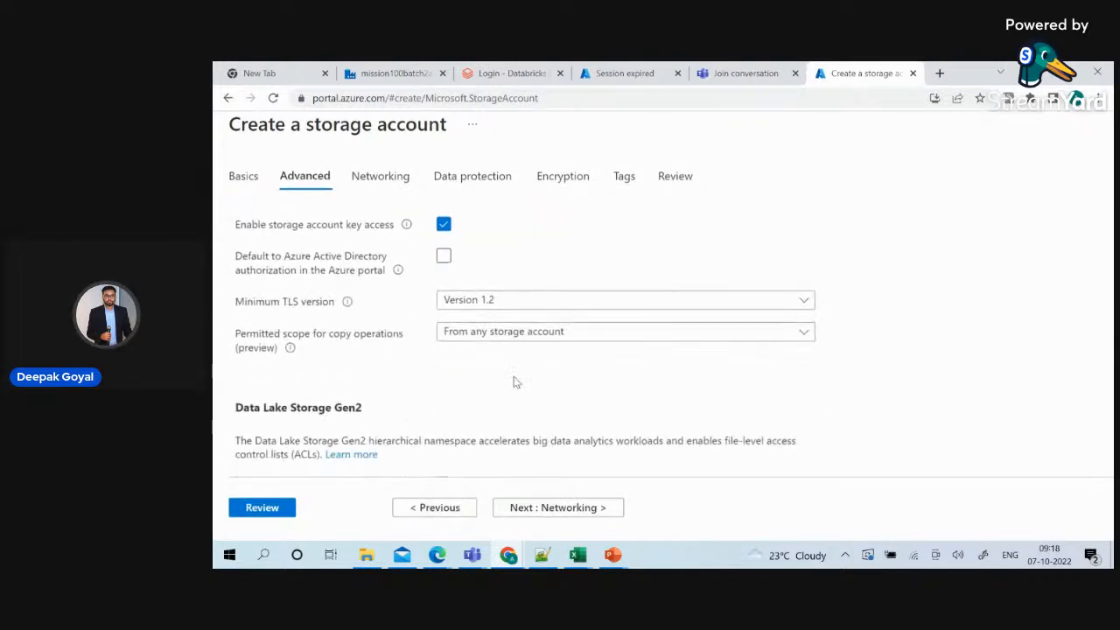
{"action": "scroll", "coordinate": [515, 382], "scroll_direction": "down", "scroll_amount": 1}
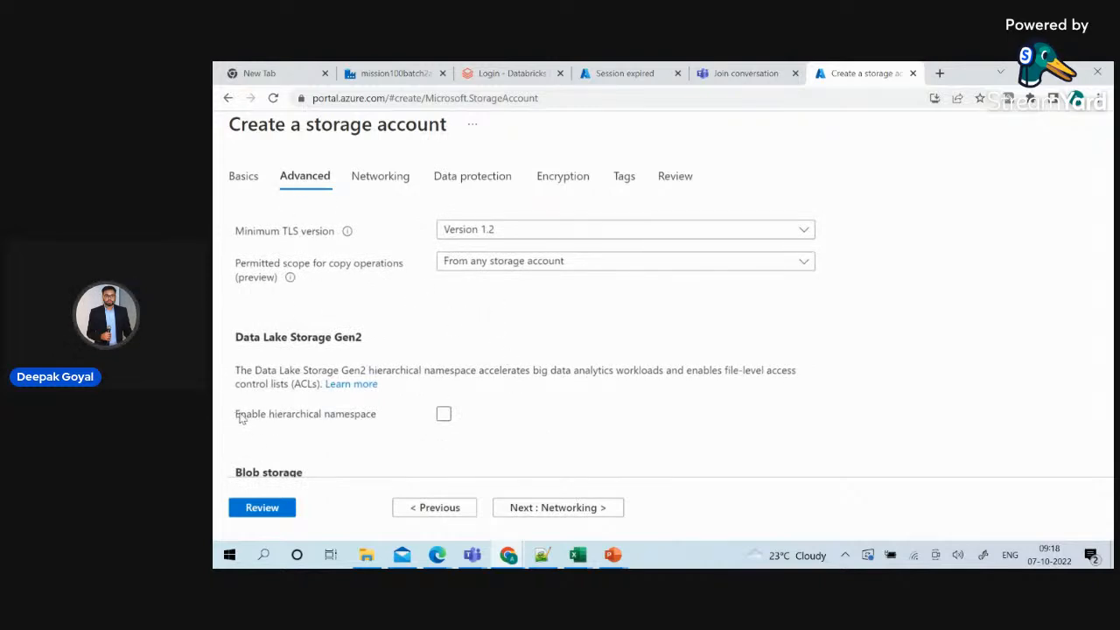
{"action": "left_click_drag", "start_coordinate": [238, 418], "coordinate": [375, 414]}
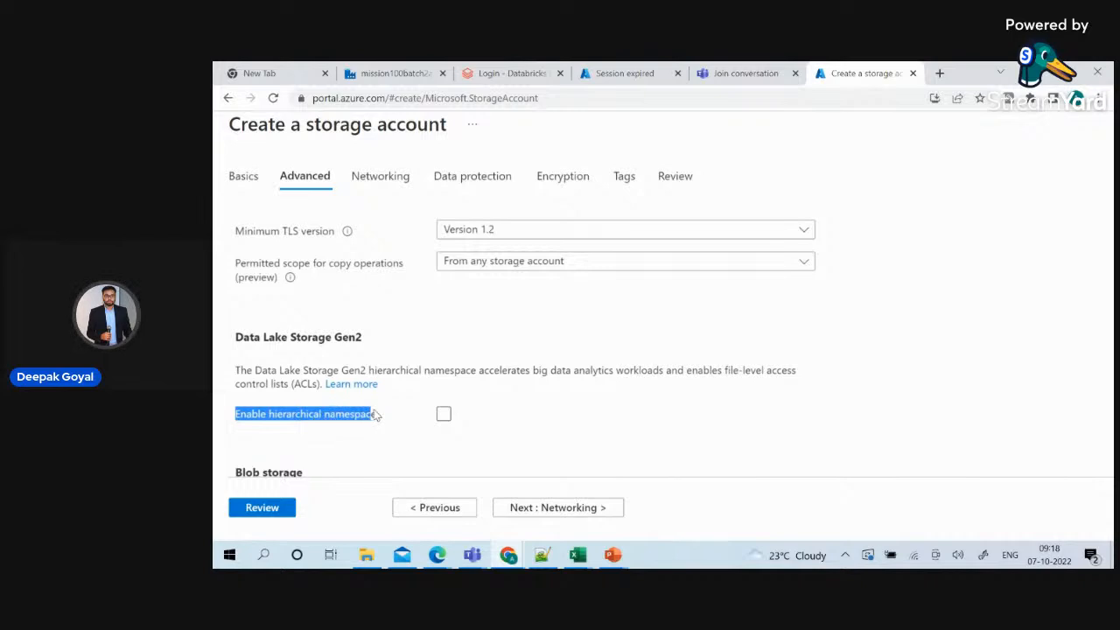
{"action": "left_click", "coordinate": [442, 416]}
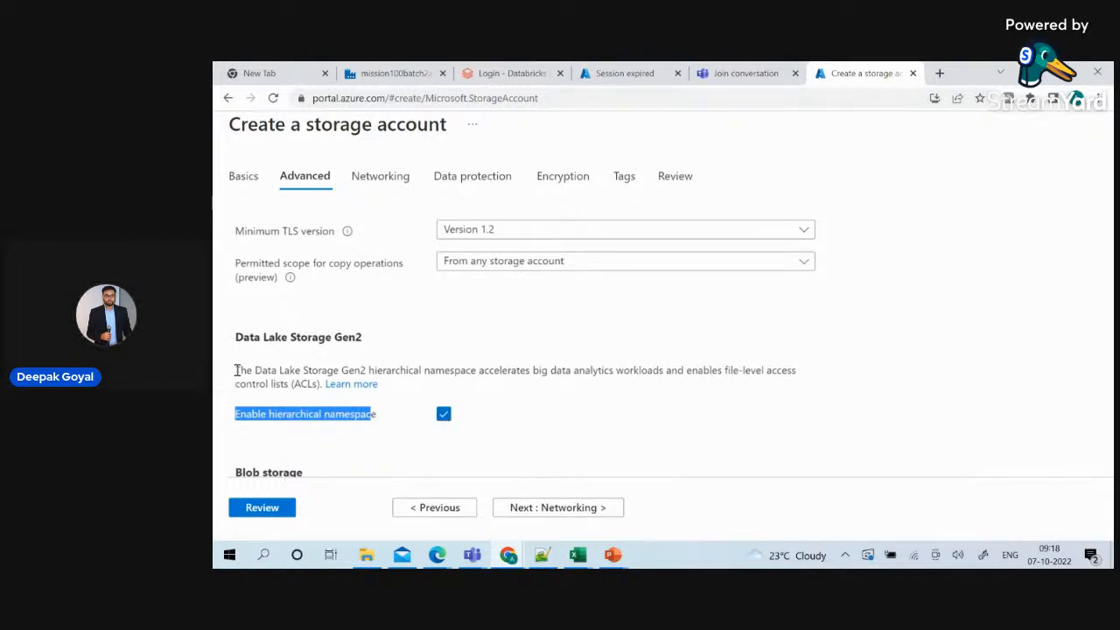
Keep the remaining default settings, review the configuration and create the storage account azfreesessiondemo1adls.
{"action": "left_click_drag", "start_coordinate": [235, 370], "coordinate": [551, 382]}
{"action": "left_click", "coordinate": [531, 401]}
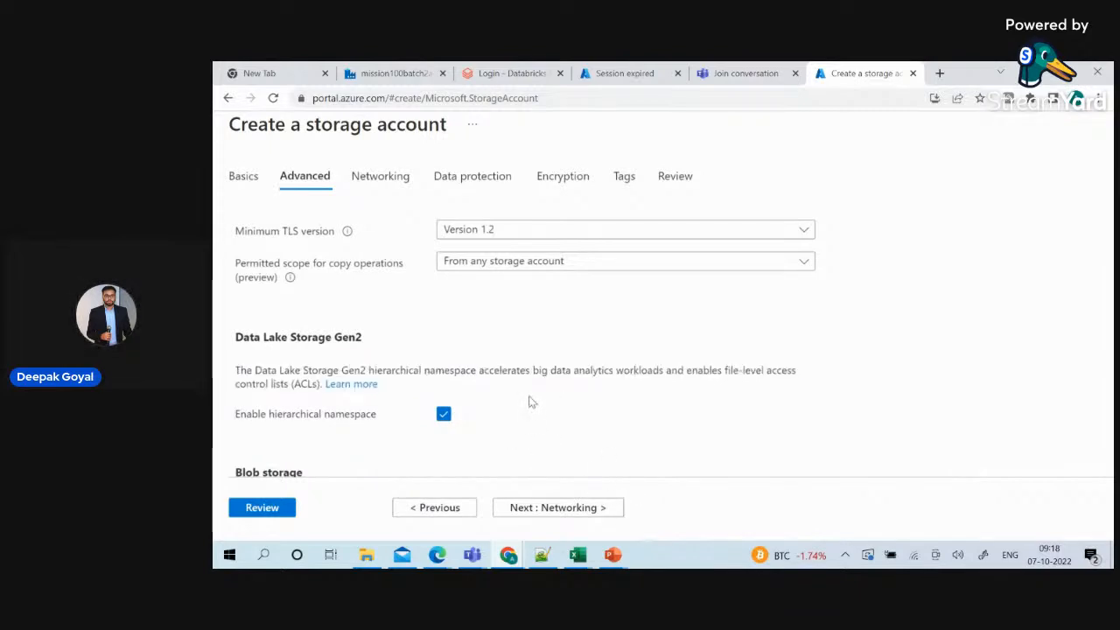
{"action": "left_click", "coordinate": [576, 508]}
{"action": "left_click", "coordinate": [576, 513]}
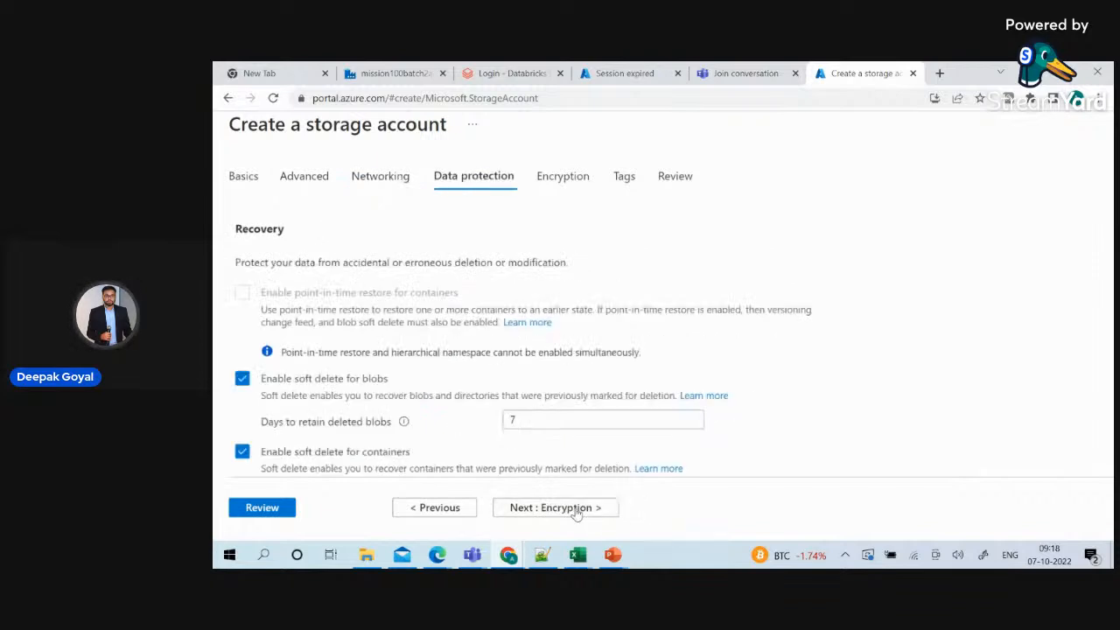
{"action": "left_click", "coordinate": [575, 514]}
{"action": "left_click", "coordinate": [576, 514]}
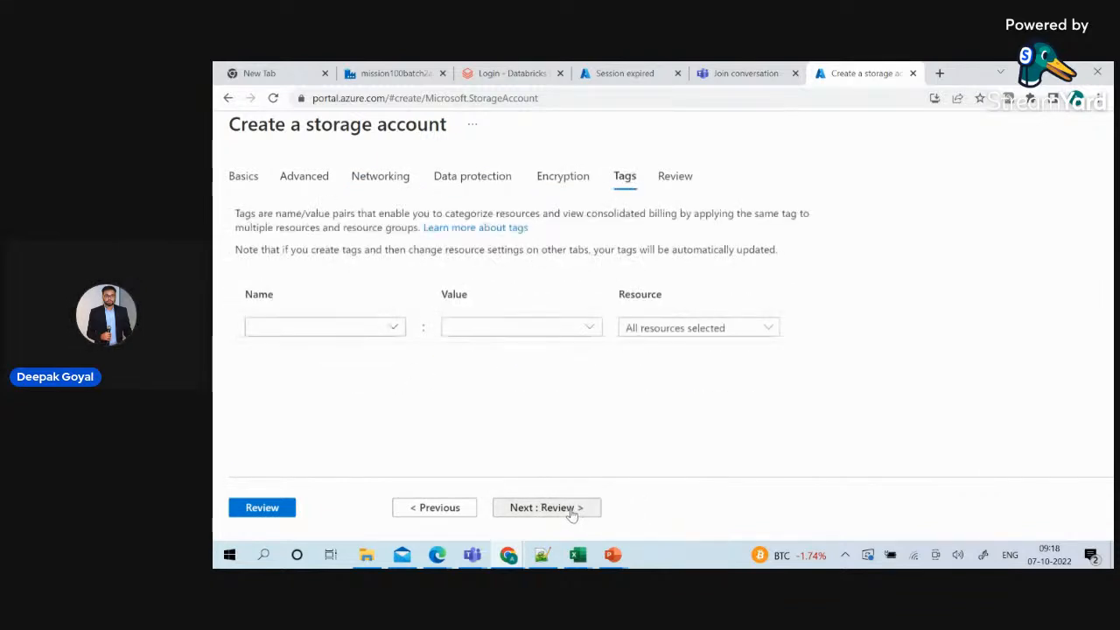
{"action": "left_click", "coordinate": [576, 512]}
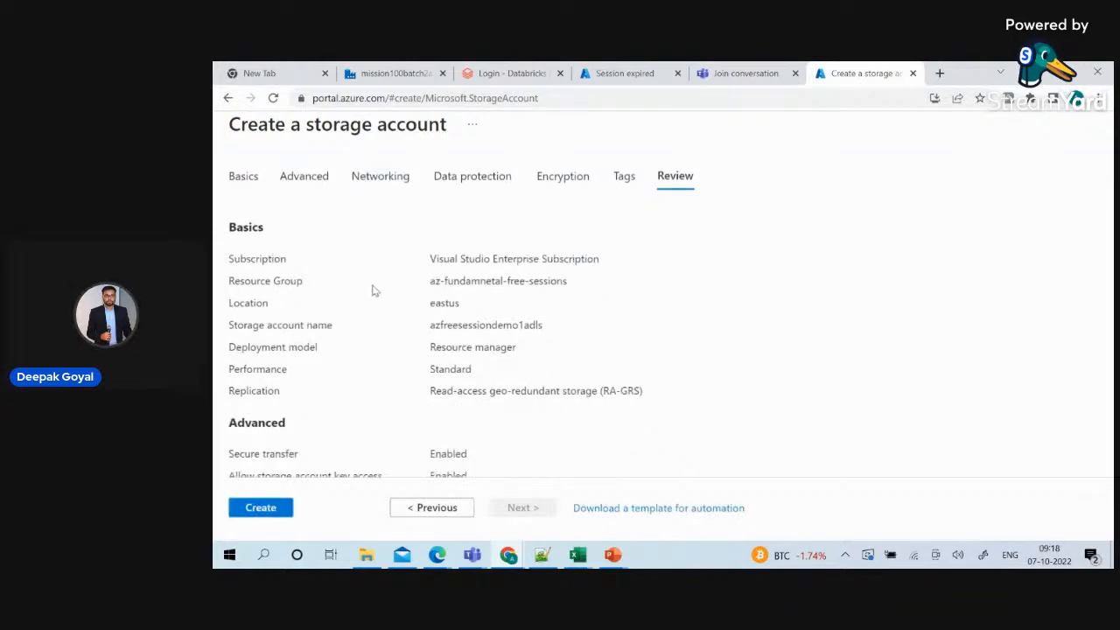
{"action": "scroll", "coordinate": [342, 420], "scroll_direction": "down", "scroll_amount": 3}
{"action": "left_click", "coordinate": [261, 508]}
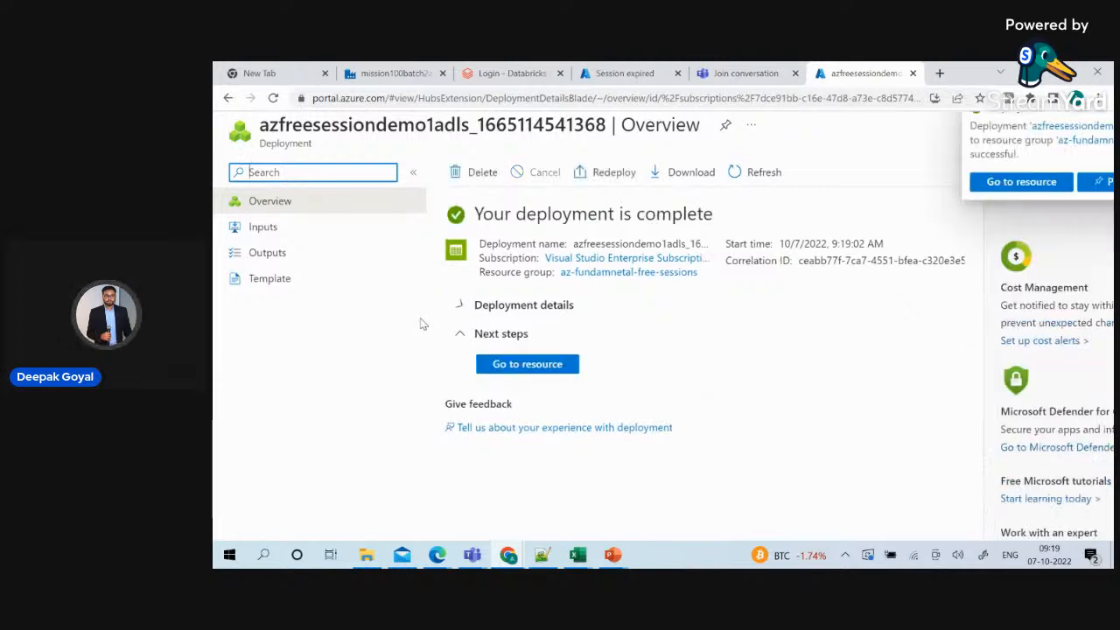
Go to the newly deployed azfreesessiondemo1adls storage account and open its Data Lake Storage containers.
{"action": "scroll", "coordinate": [587, 291], "scroll_direction": "down", "scroll_amount": 2}
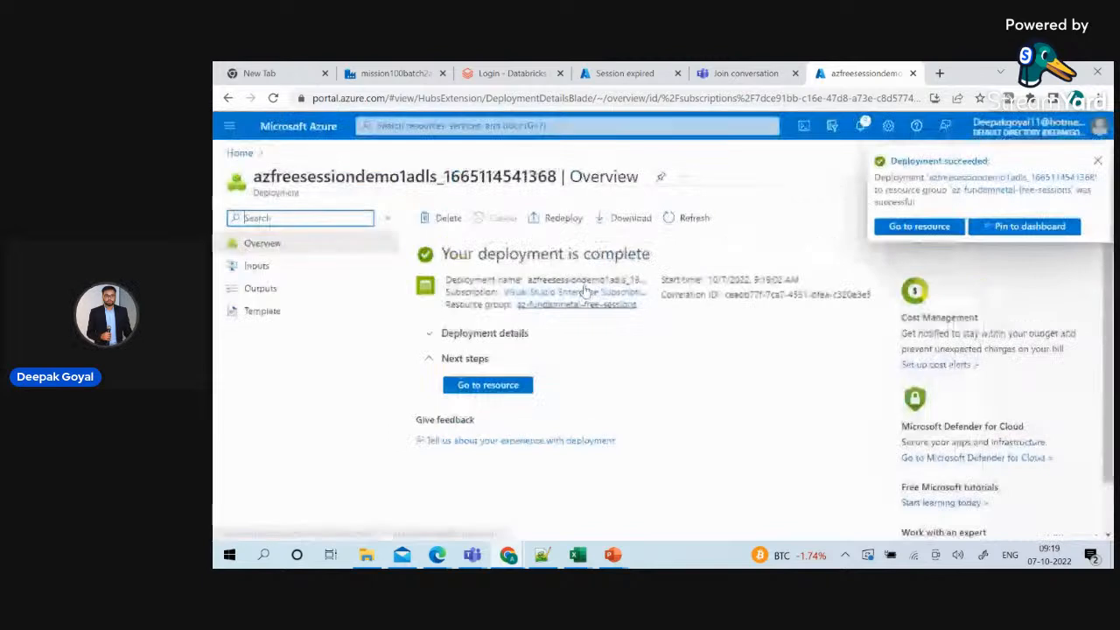
{"action": "left_click", "coordinate": [510, 395]}
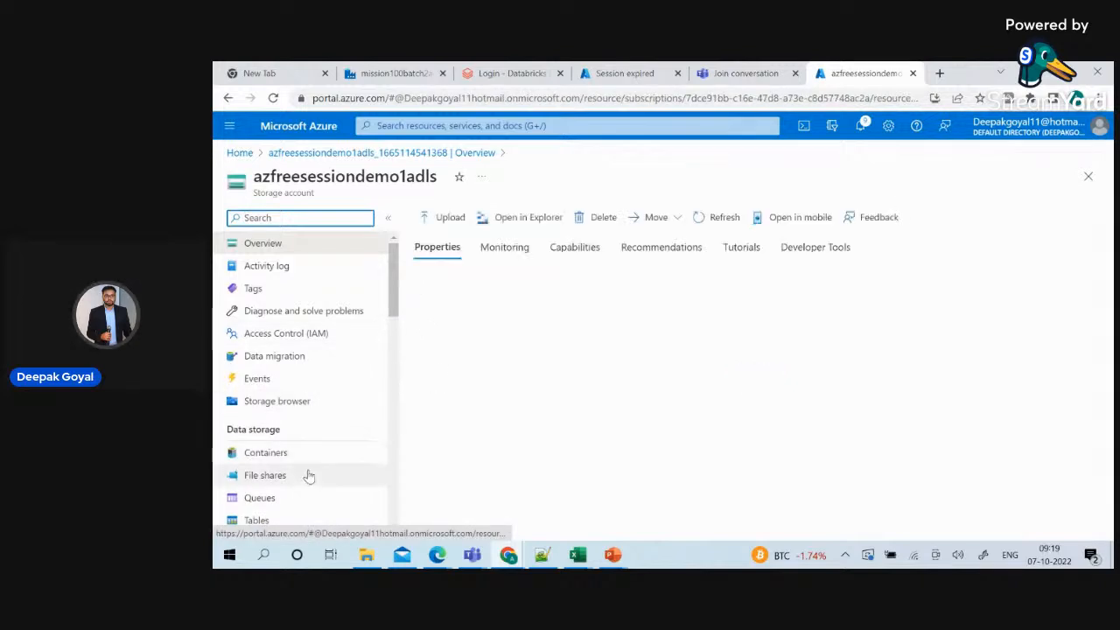
{"action": "scroll", "coordinate": [471, 444], "scroll_direction": "down", "scroll_amount": 1}
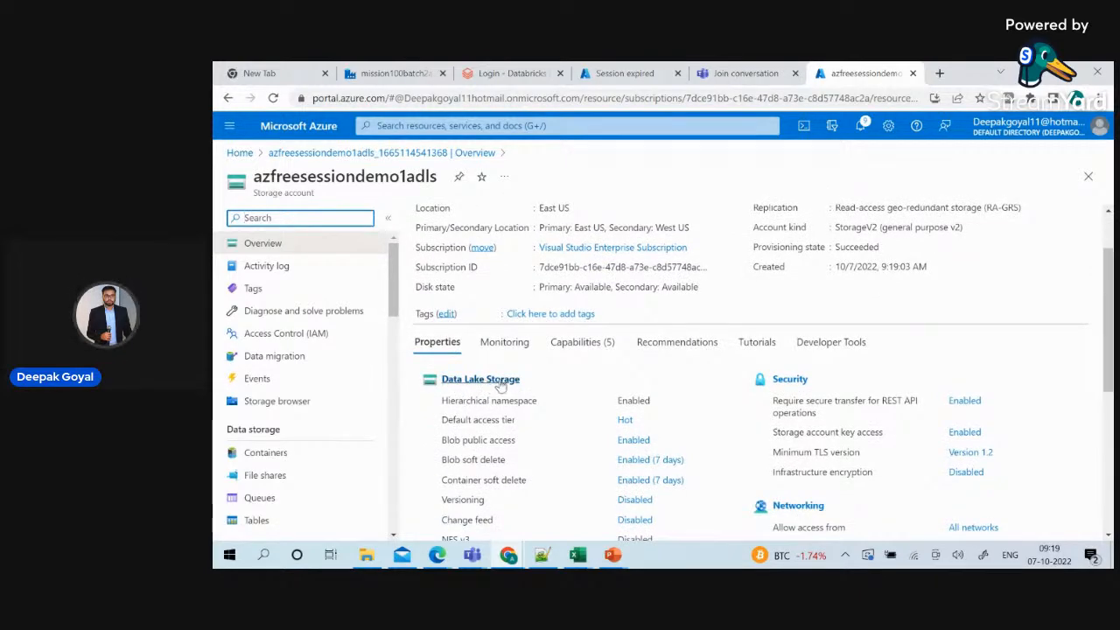
{"action": "left_click", "coordinate": [499, 382]}
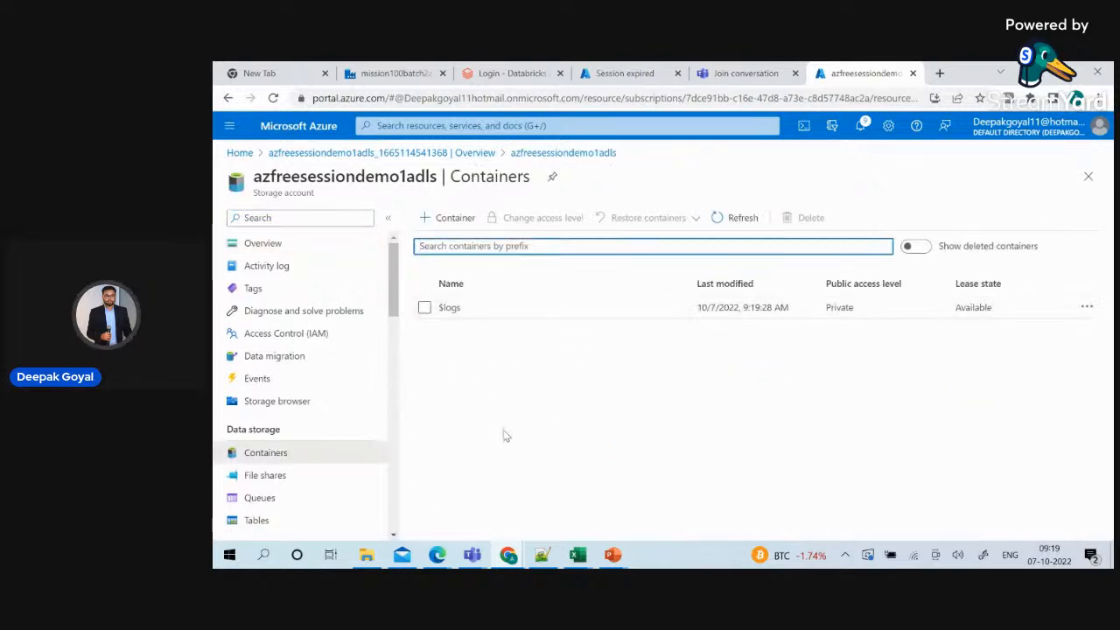
Create a container named landing with private access in azfreesessiondemo1adls and open it.
{"action": "left_click", "coordinate": [456, 219]}
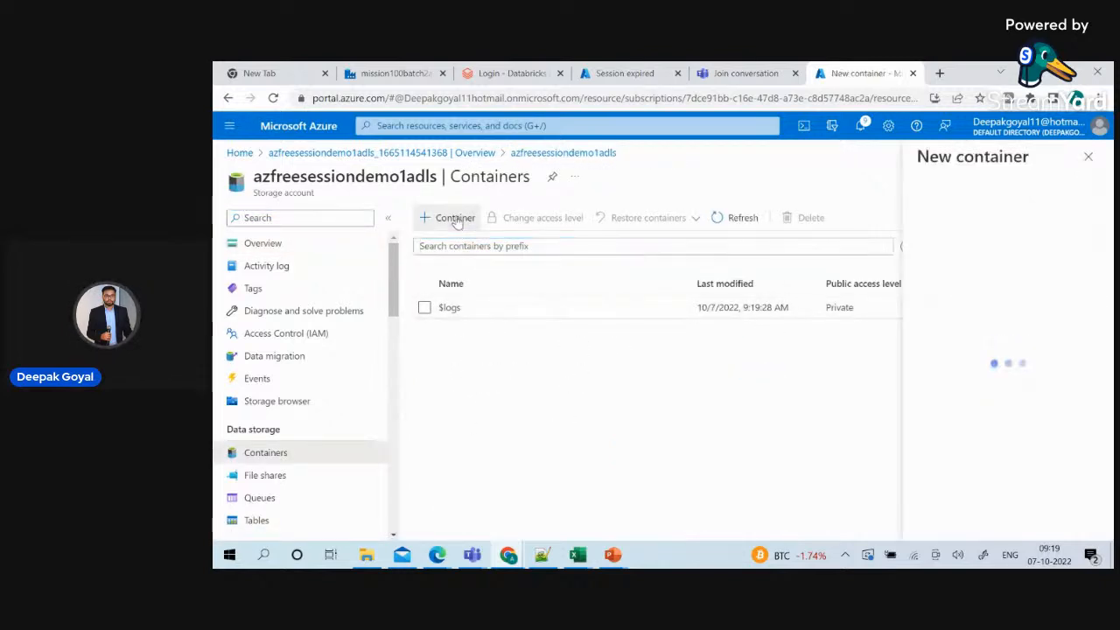
{"action": "type", "text": "la"}
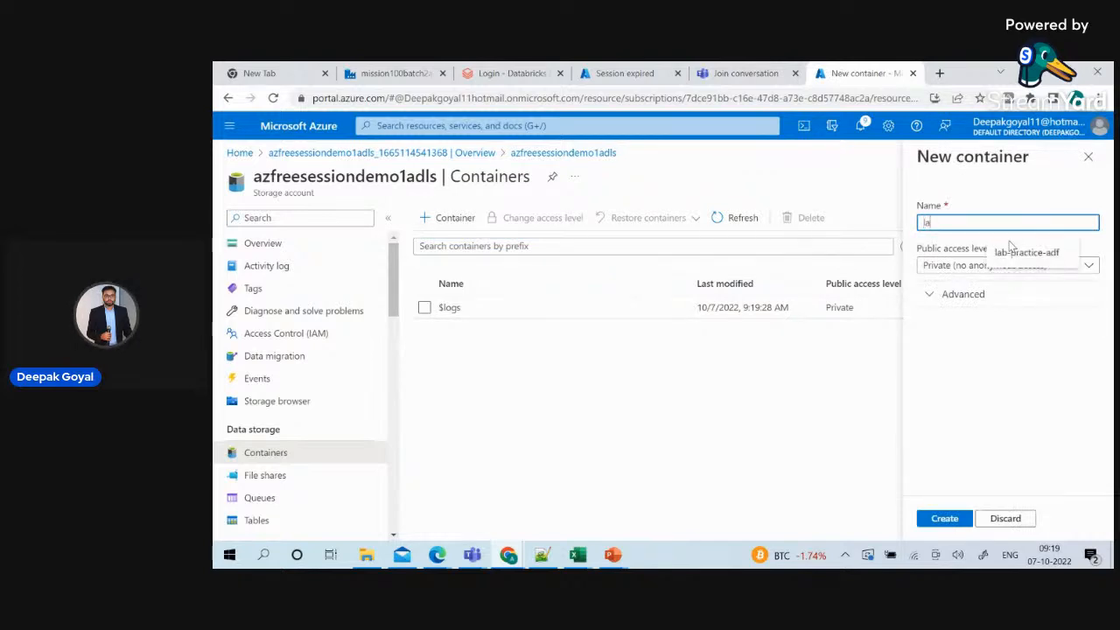
{"action": "type", "text": "nding"}
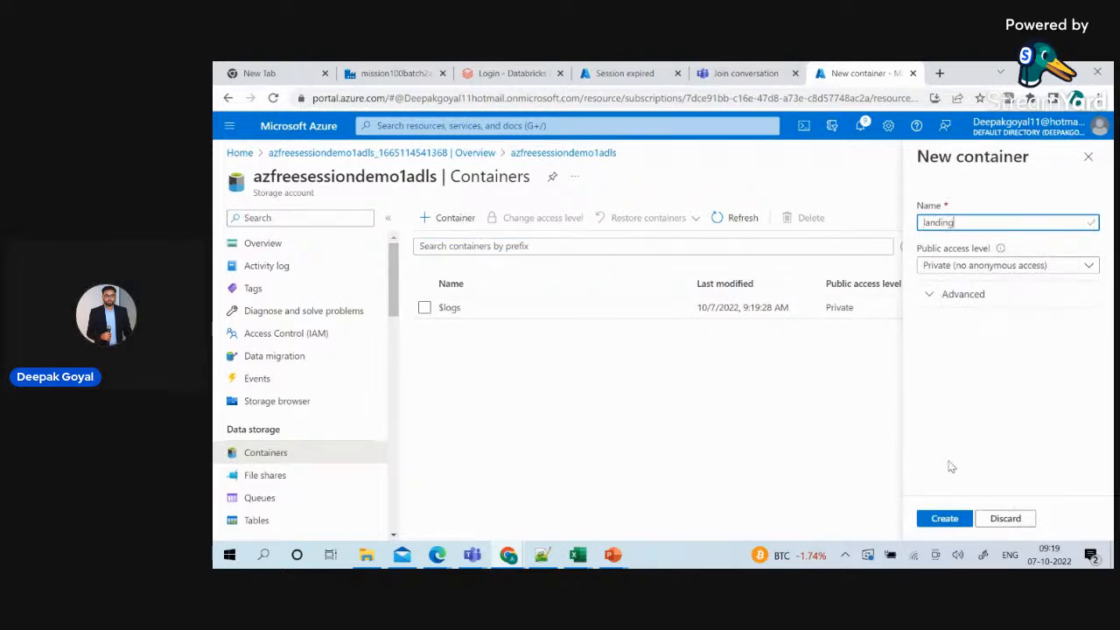
{"action": "left_click", "coordinate": [945, 518]}
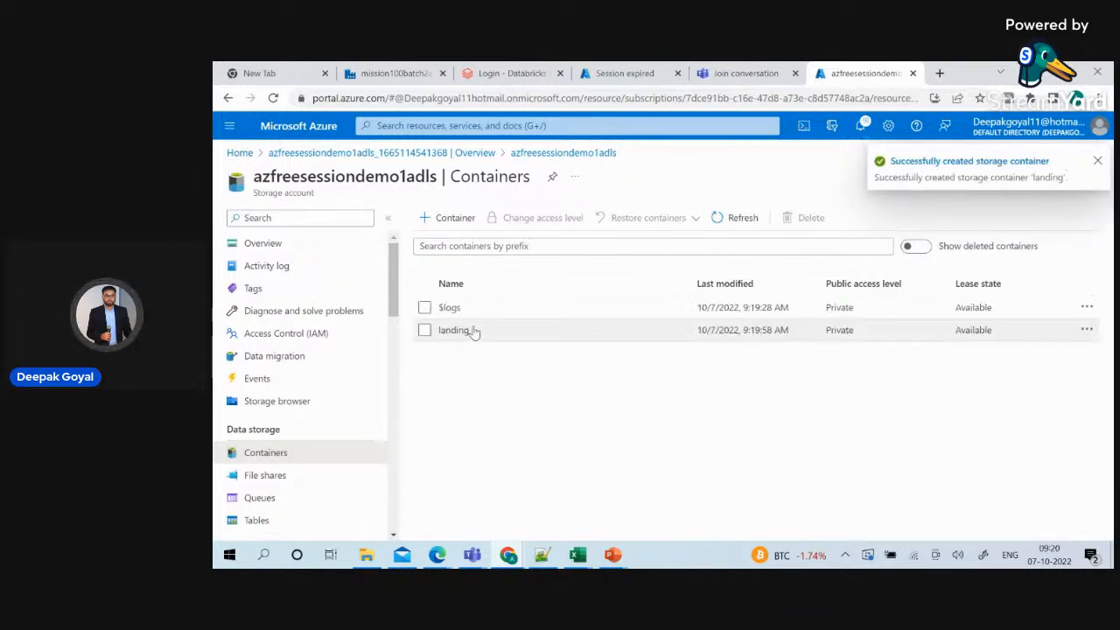
{"action": "left_click", "coordinate": [449, 334]}
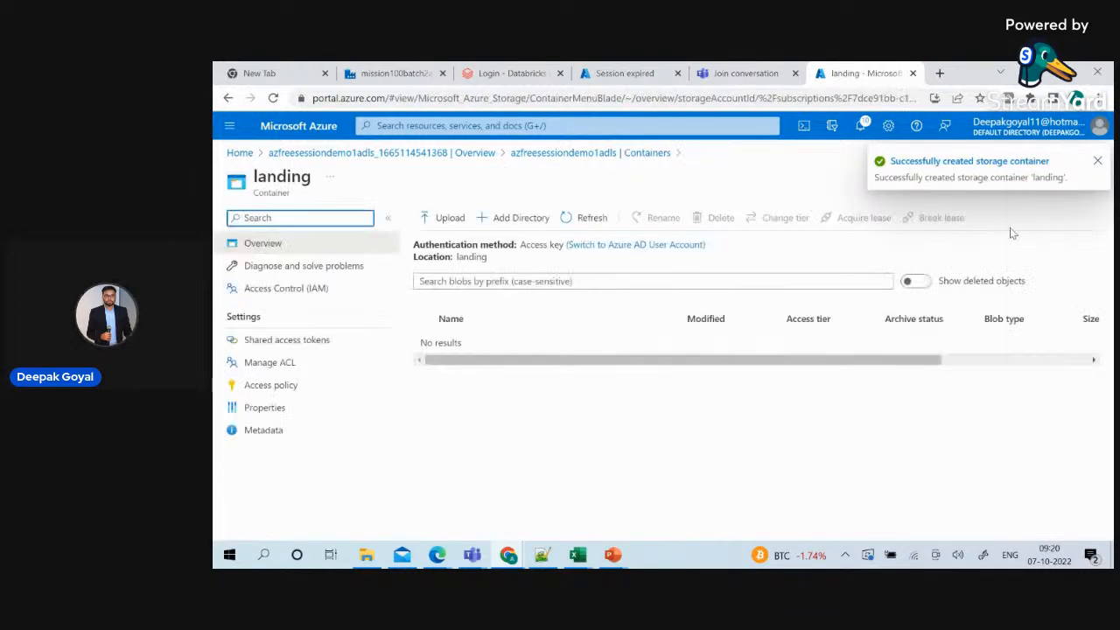
{"action": "left_click", "coordinate": [1097, 161]}
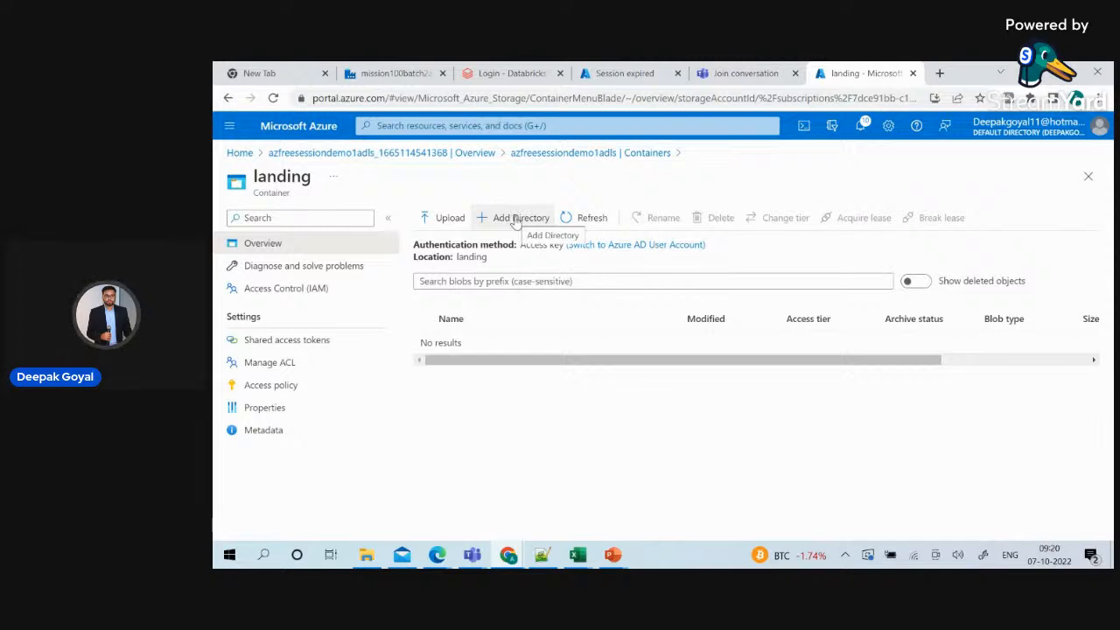
Reload the Azure portal in the browser tab with the expired session and sign in with the personal Hotmail account.
{"action": "left_click", "coordinate": [648, 76]}
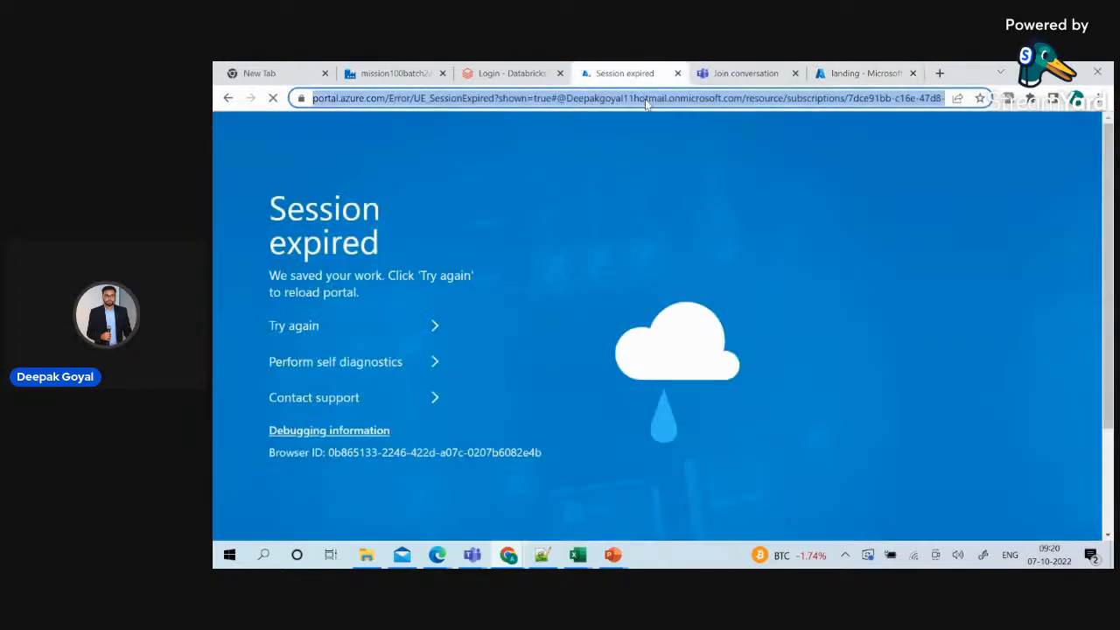
{"action": "type", "text": "po"}
{"action": "key", "text": "Return"}
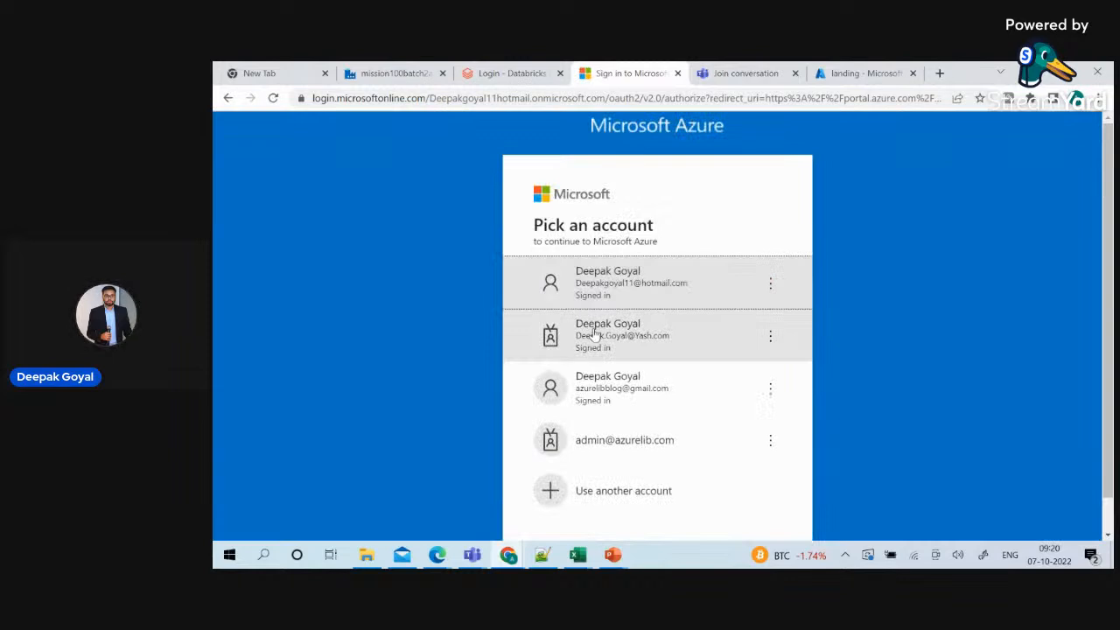
{"action": "left_click", "coordinate": [632, 277]}
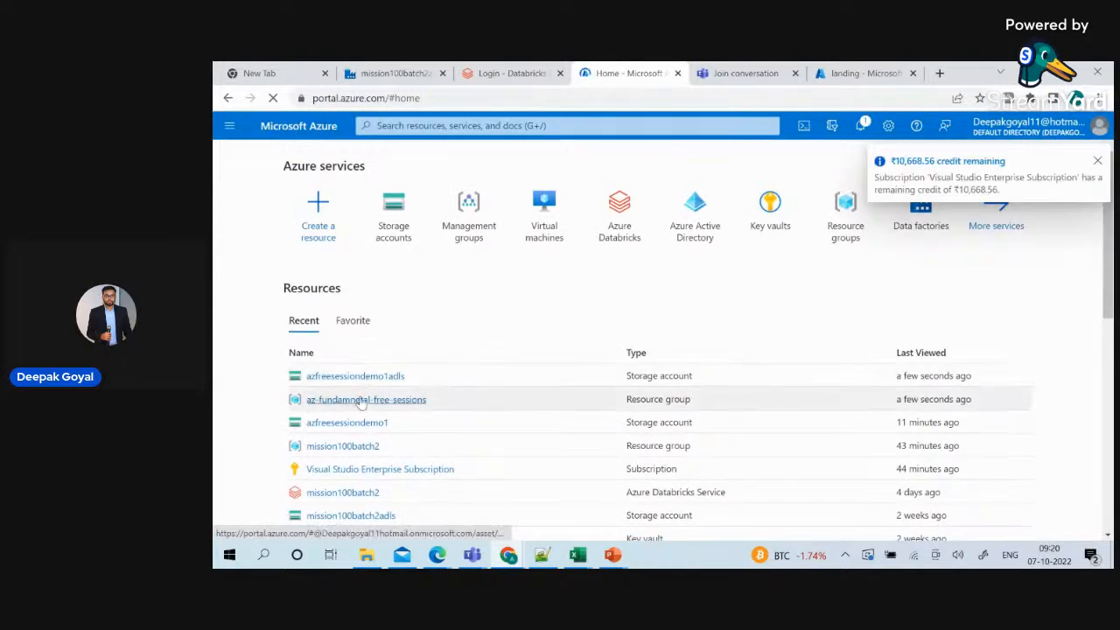
Open the landing container of the azfreesessiondemo1 storage account to examine its available actions.
{"action": "left_click", "coordinate": [359, 427]}
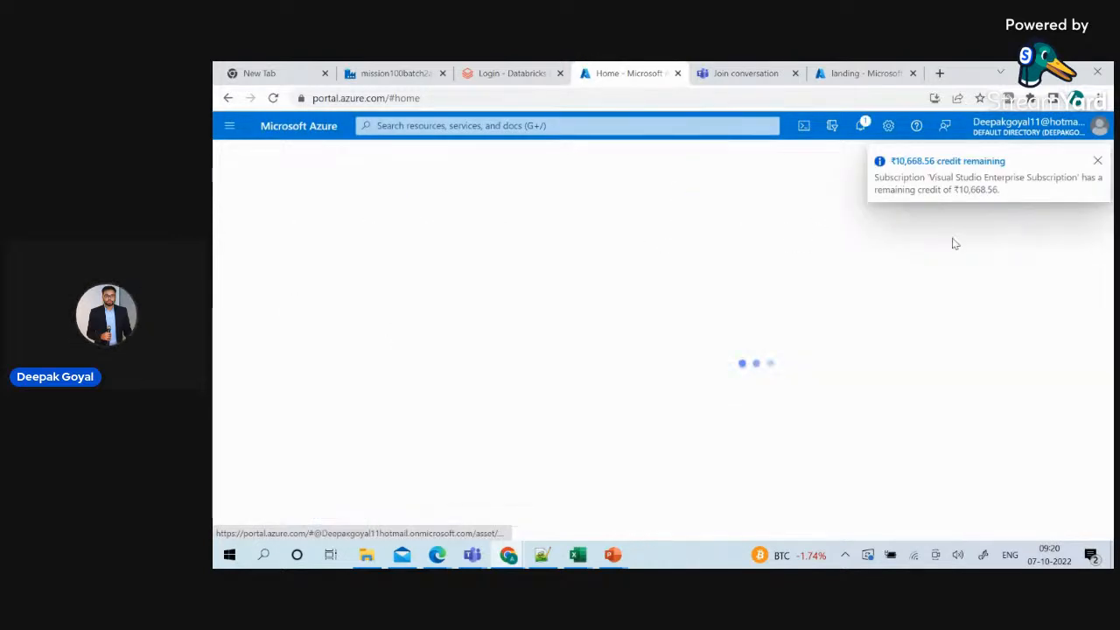
{"action": "left_click", "coordinate": [1097, 161]}
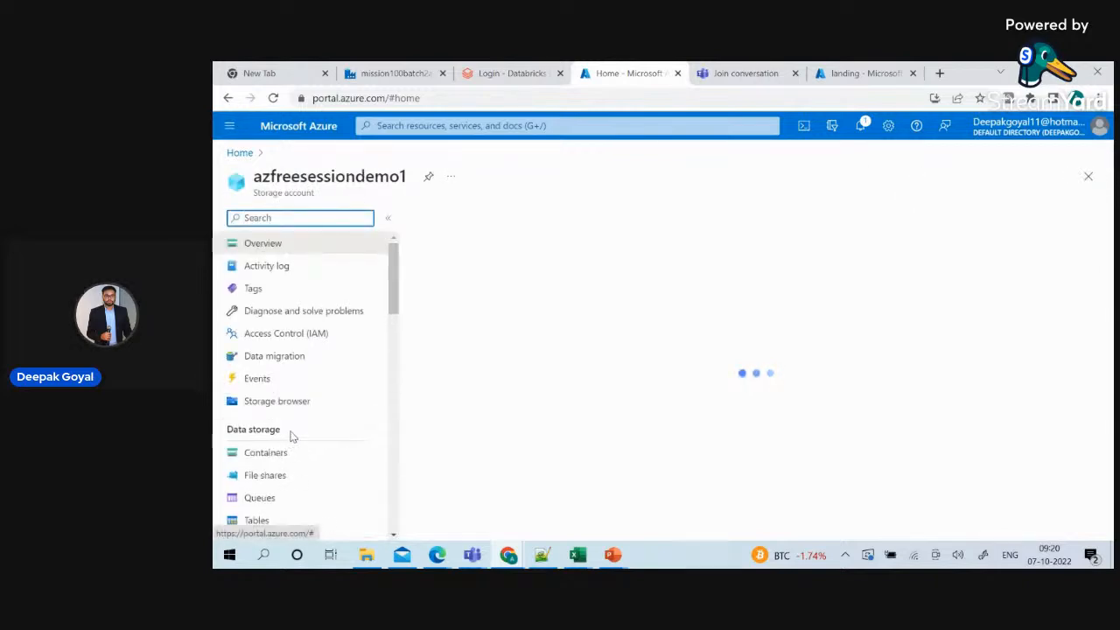
{"action": "left_click", "coordinate": [274, 455]}
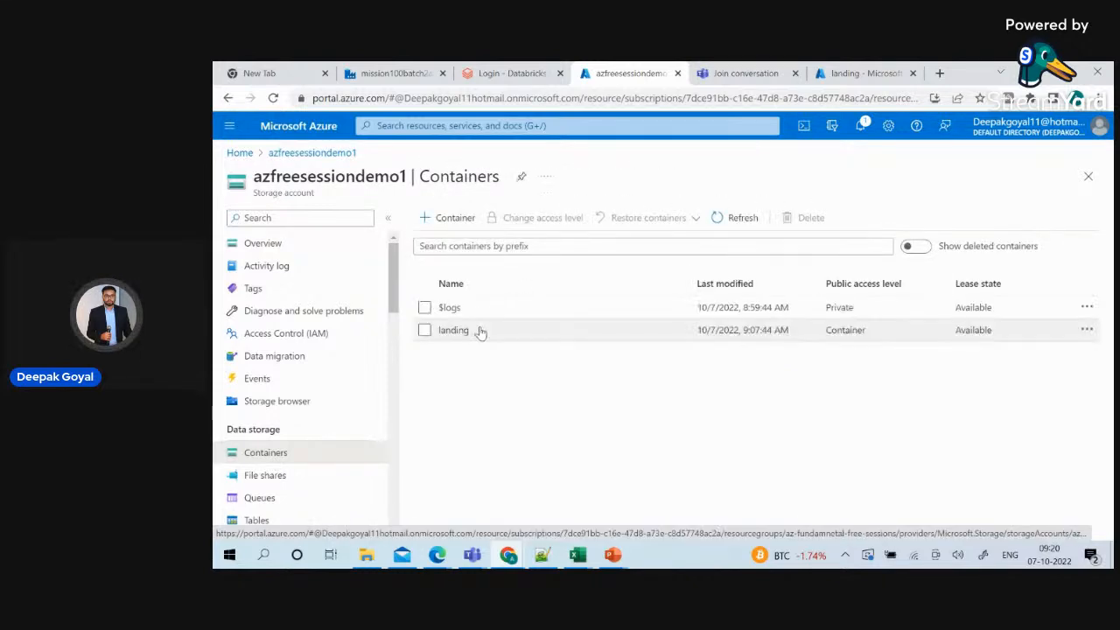
{"action": "left_click", "coordinate": [476, 332]}
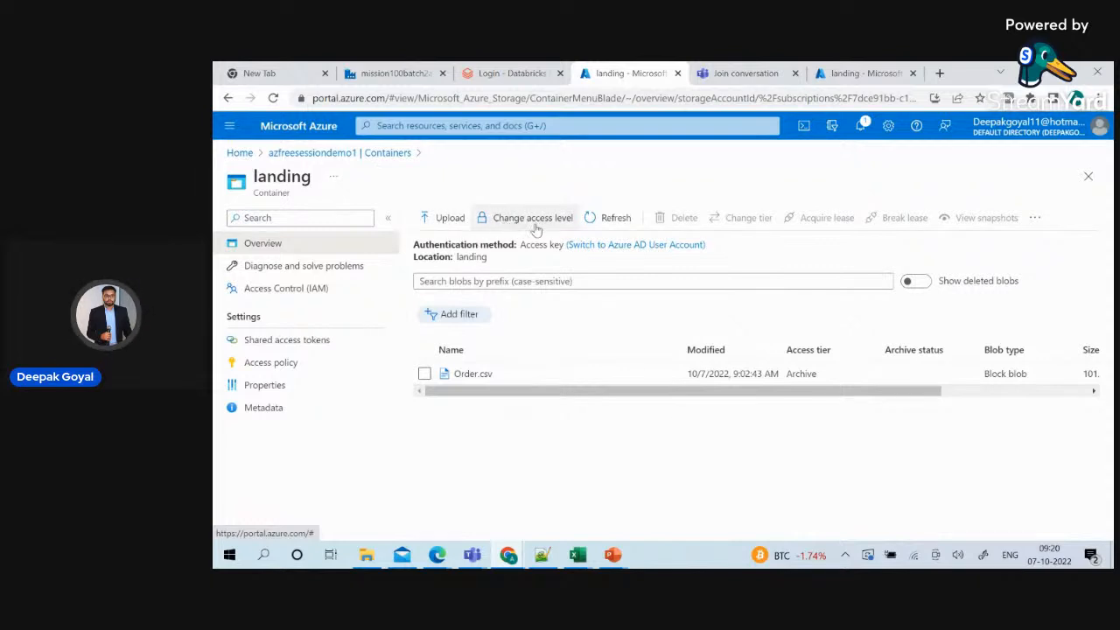
Add a directory named 07-10-2022 to the landing container of azfreesessiondemo1adls.
{"action": "left_click", "coordinate": [846, 73]}
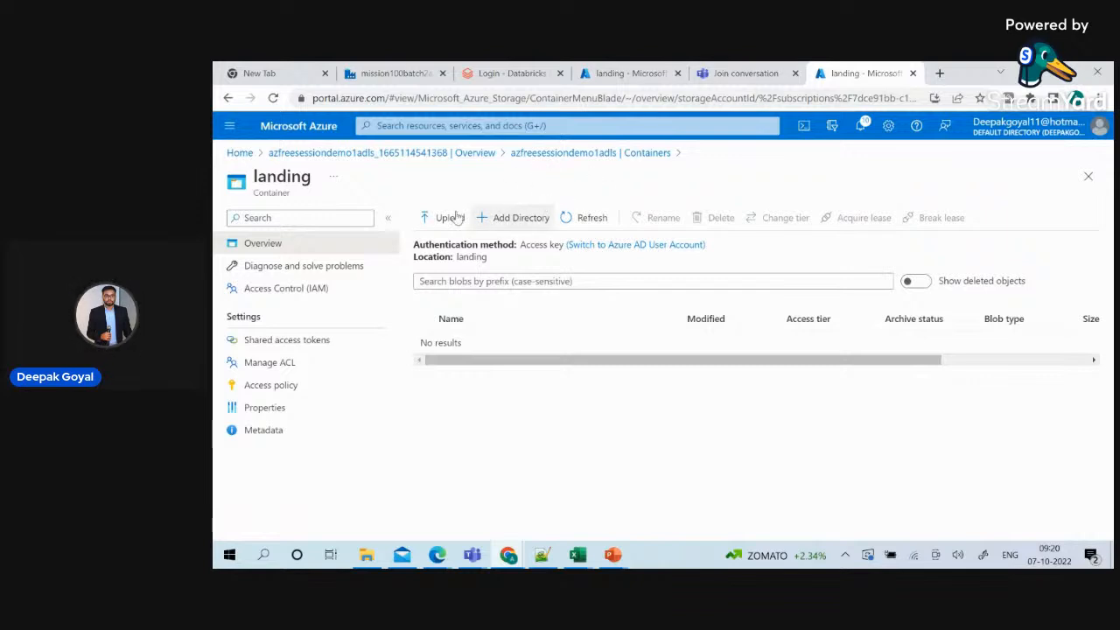
{"action": "left_click", "coordinate": [525, 219]}
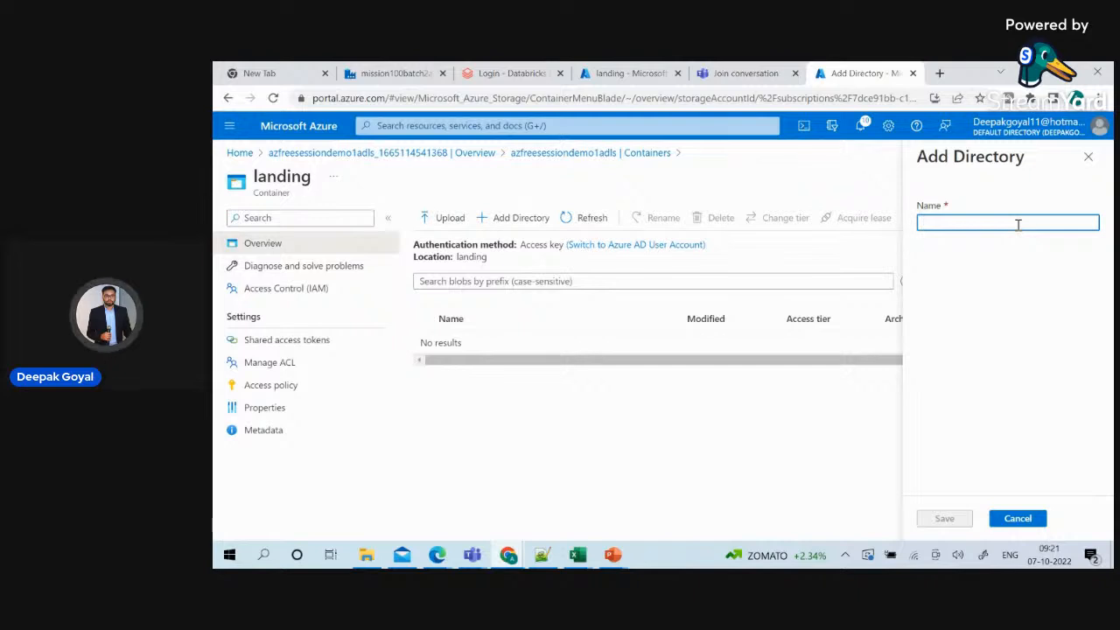
{"action": "type", "text": "07-10-2022"}
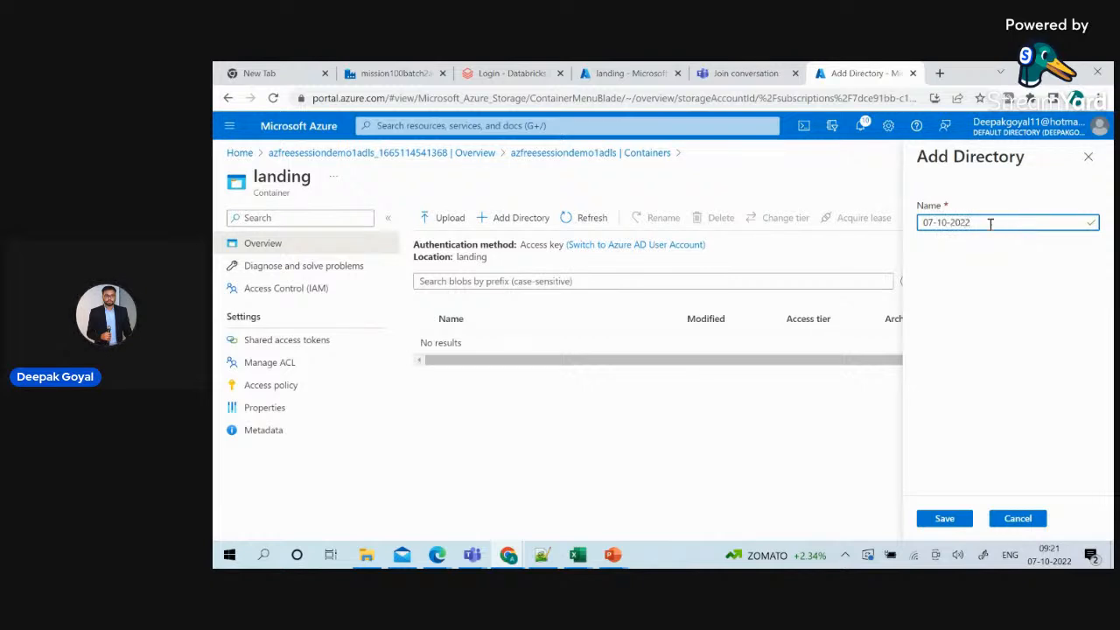
{"action": "left_click", "coordinate": [958, 518]}
{"action": "left_click", "coordinate": [957, 520]}
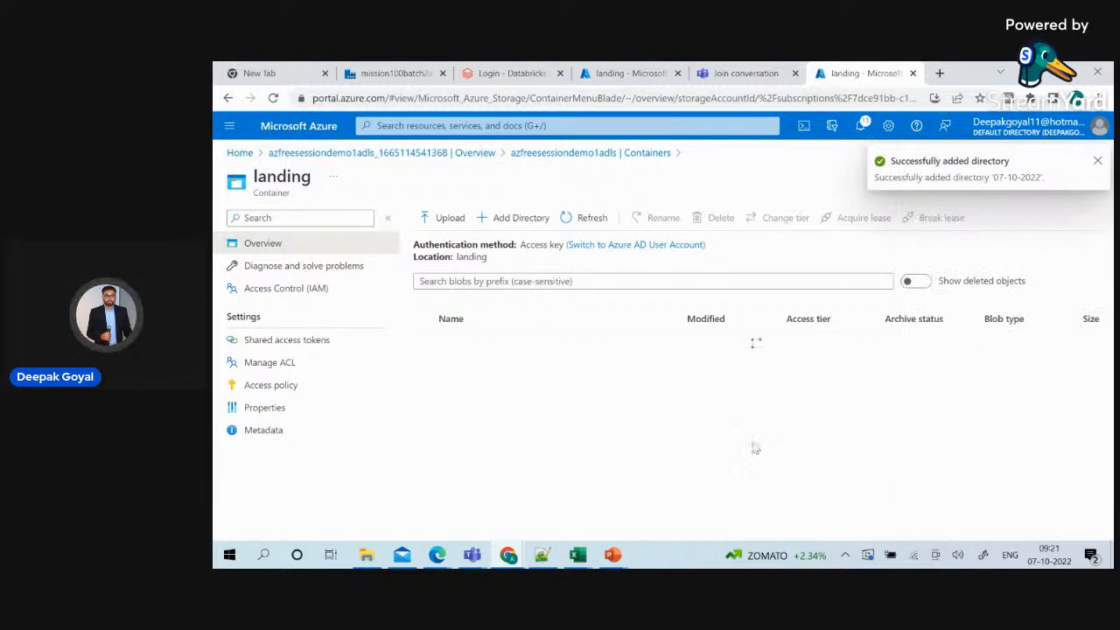
Upload Order.csv from the Downloads folder into the 07-10-2022 directory of the landing container.
{"action": "left_click", "coordinate": [486, 342]}
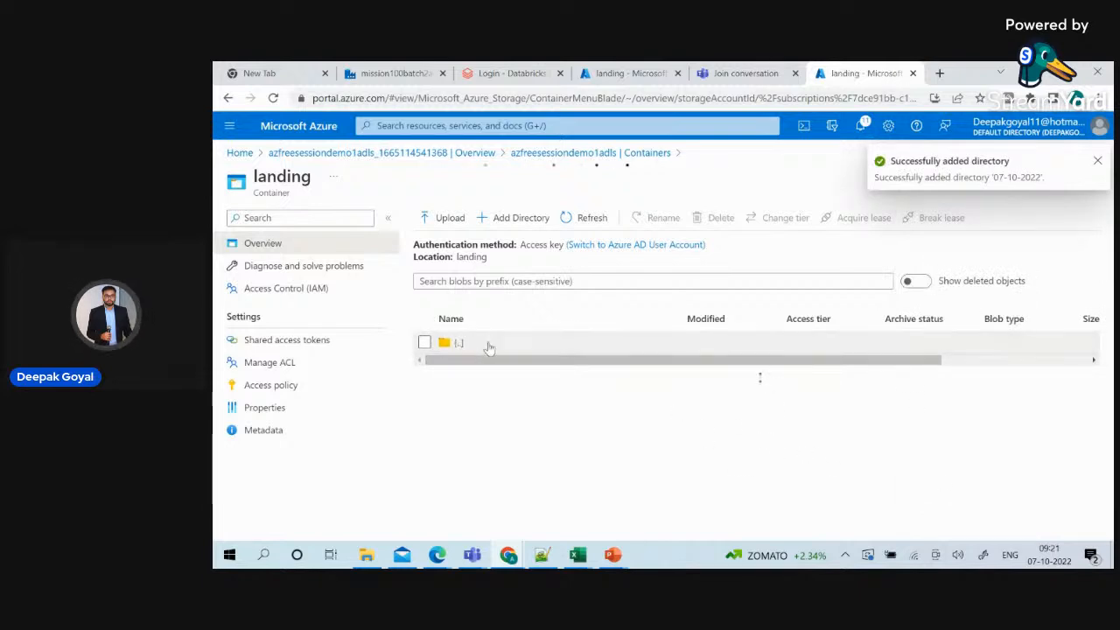
{"action": "left_click", "coordinate": [444, 218]}
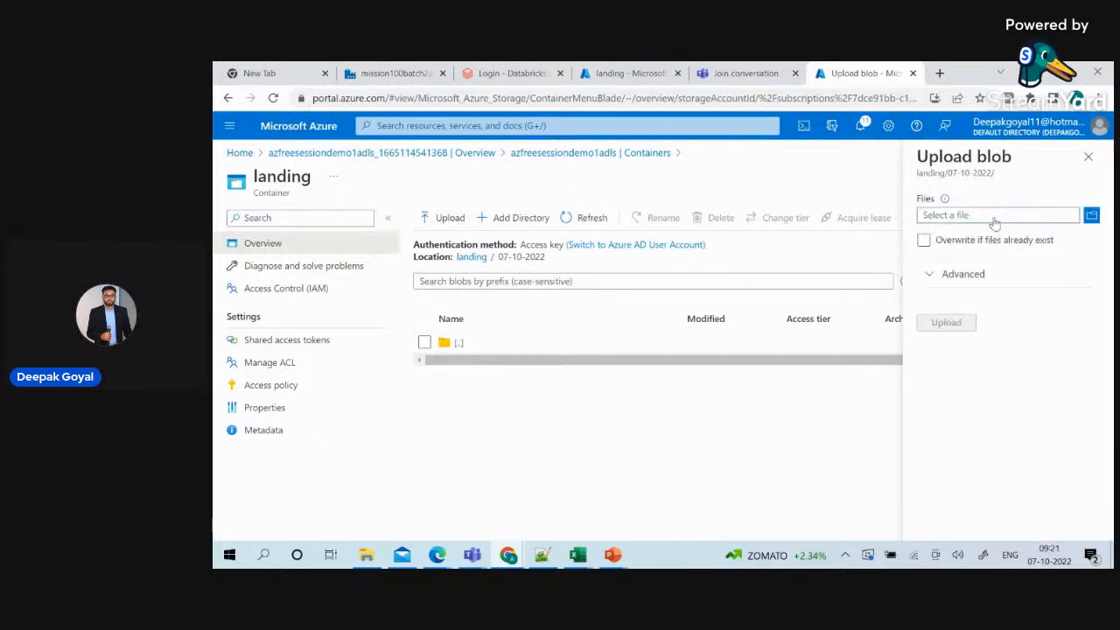
{"action": "left_click", "coordinate": [994, 222]}
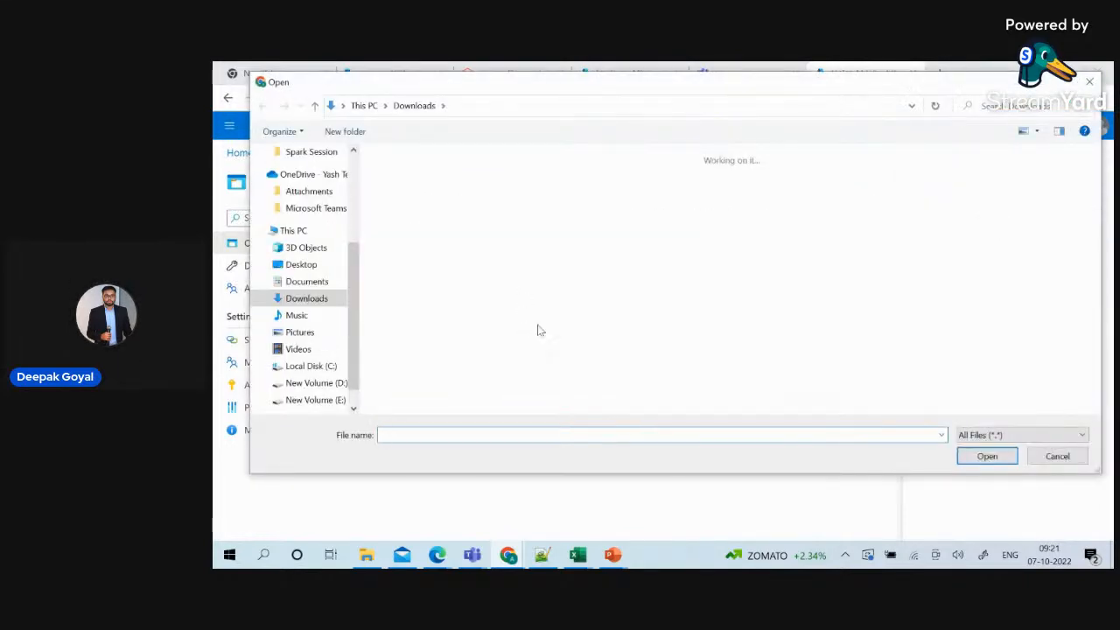
{"action": "type", "text": "ord"}
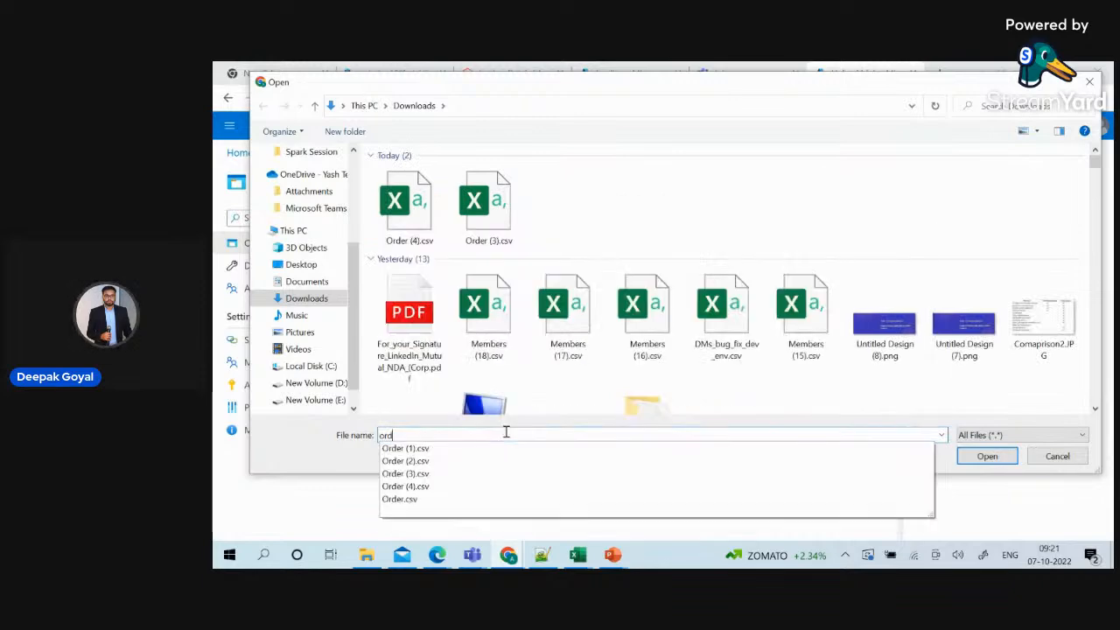
{"action": "key", "text": "Down"}
{"action": "key", "text": "Down"}
{"action": "key", "text": "Down"}
{"action": "key", "text": "Down"}
{"action": "key", "text": "Down"}
{"action": "key", "text": "Return"}
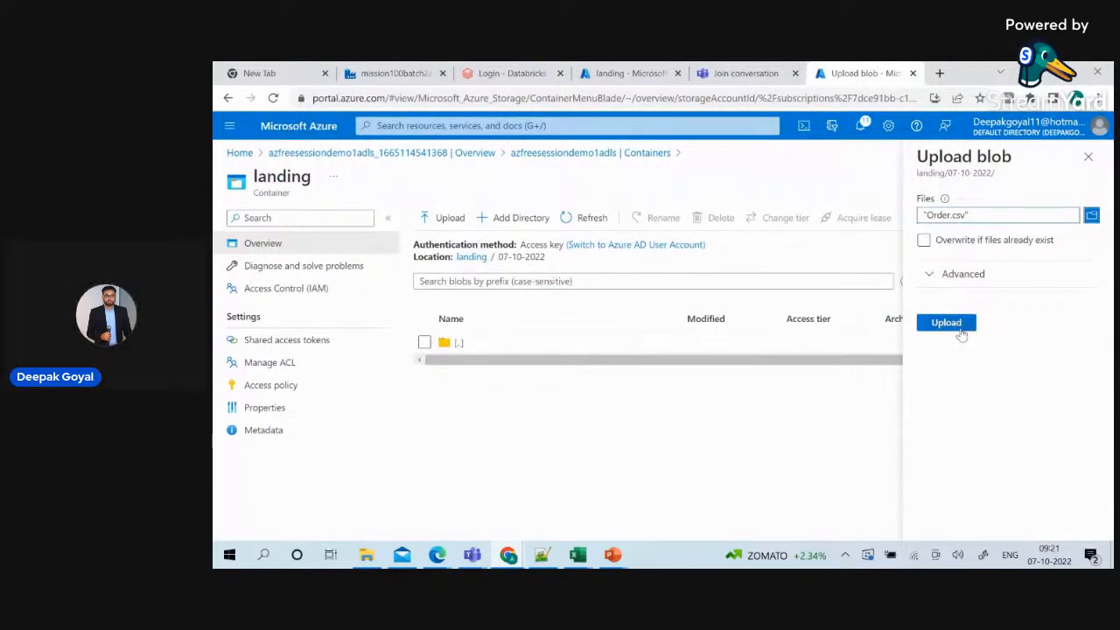
{"action": "left_click", "coordinate": [947, 323]}
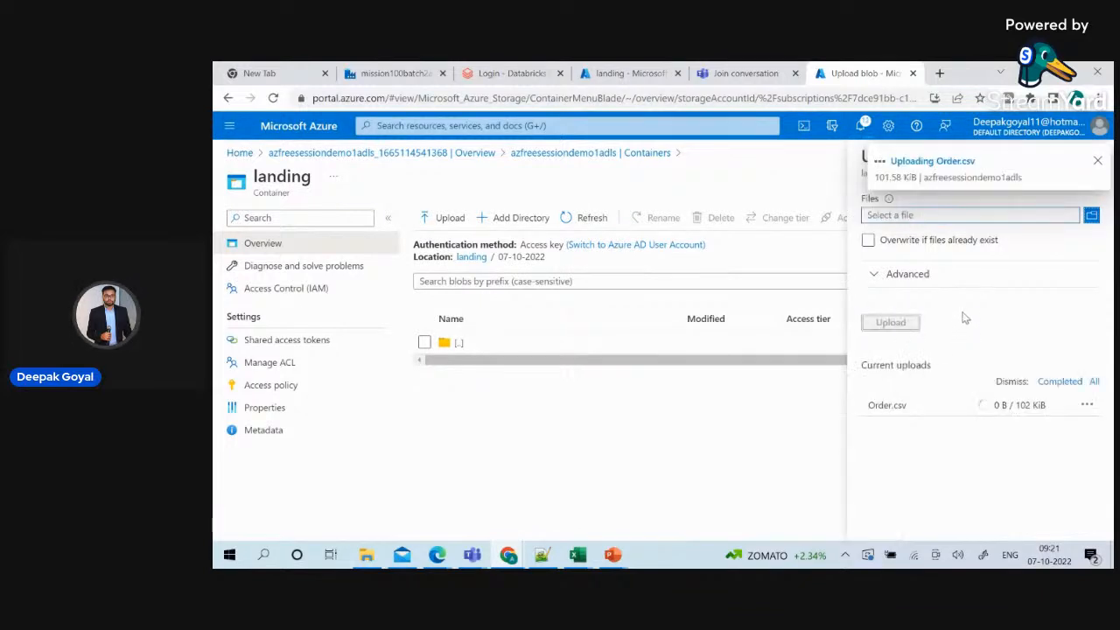
{"action": "left_click", "coordinate": [1098, 160]}
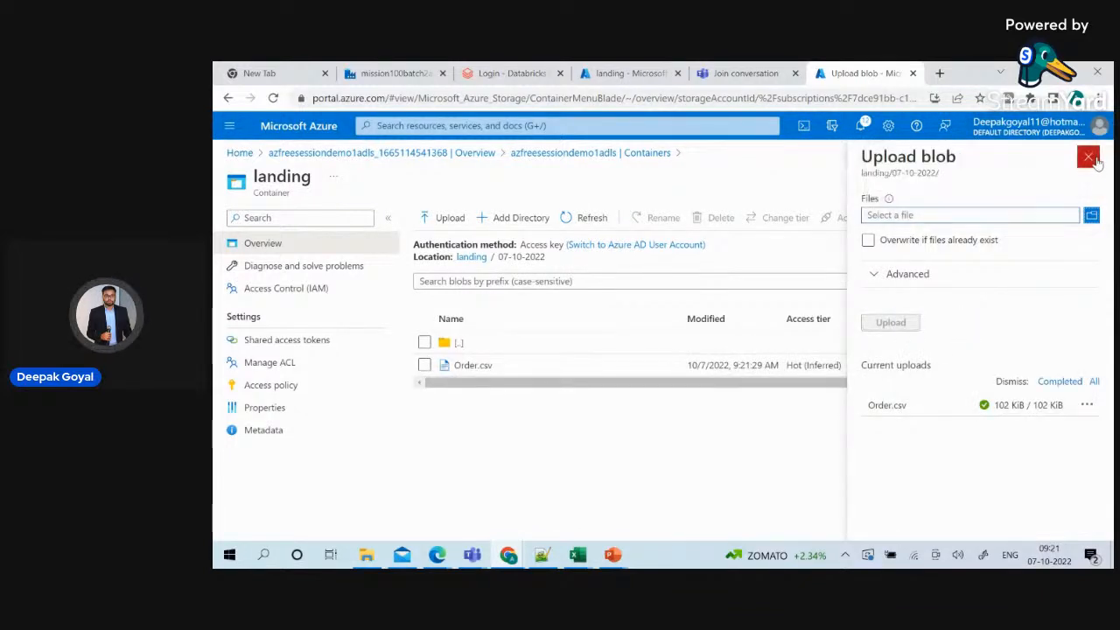
{"action": "left_click", "coordinate": [1089, 158]}
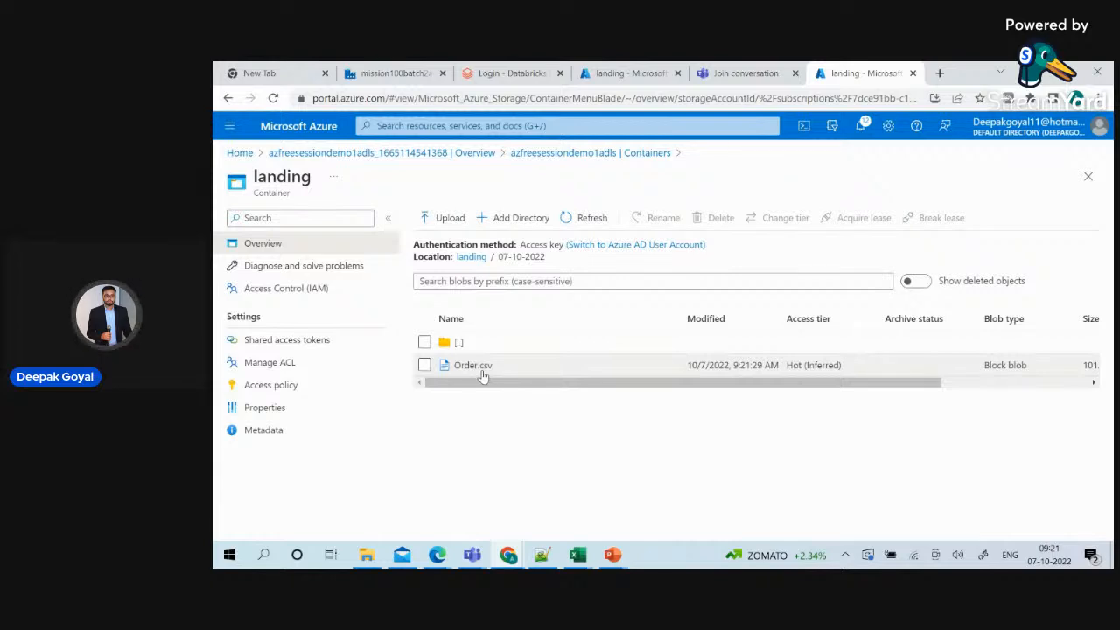
Return to the landing container of azfreesessiondemo1 to compare it with the Data Lake Storage container.
{"action": "left_click", "coordinate": [625, 77]}
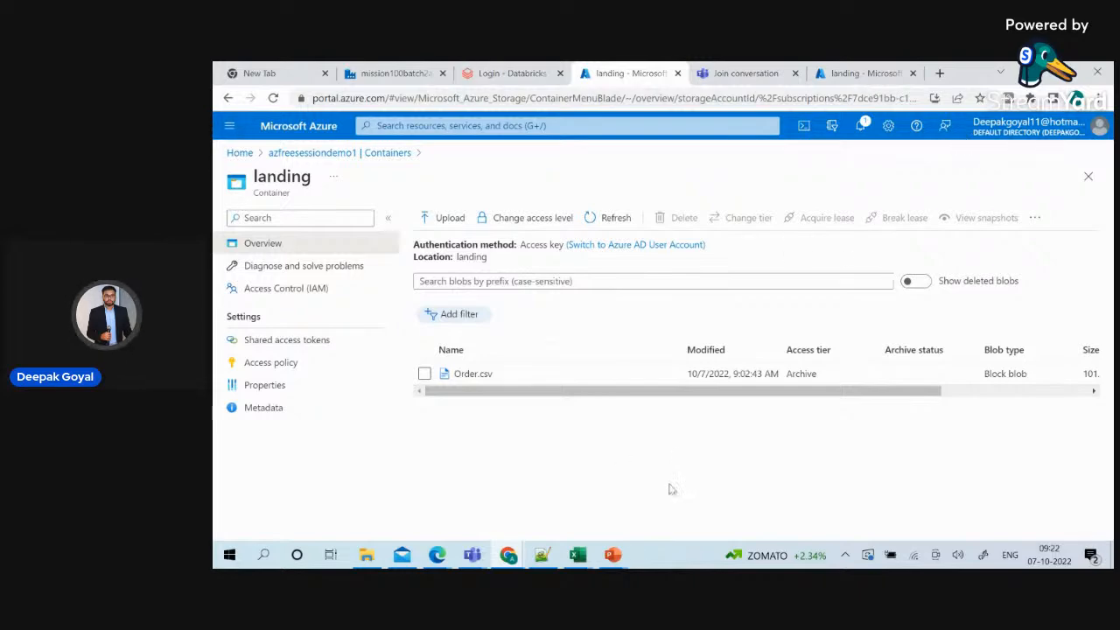
Switch to Az-Fundamental Sesion 1.pptx in PowerPoint and look through its slides from the region pair topic to Route network traffic.
{"action": "mouse_move", "coordinate": [612, 555]}
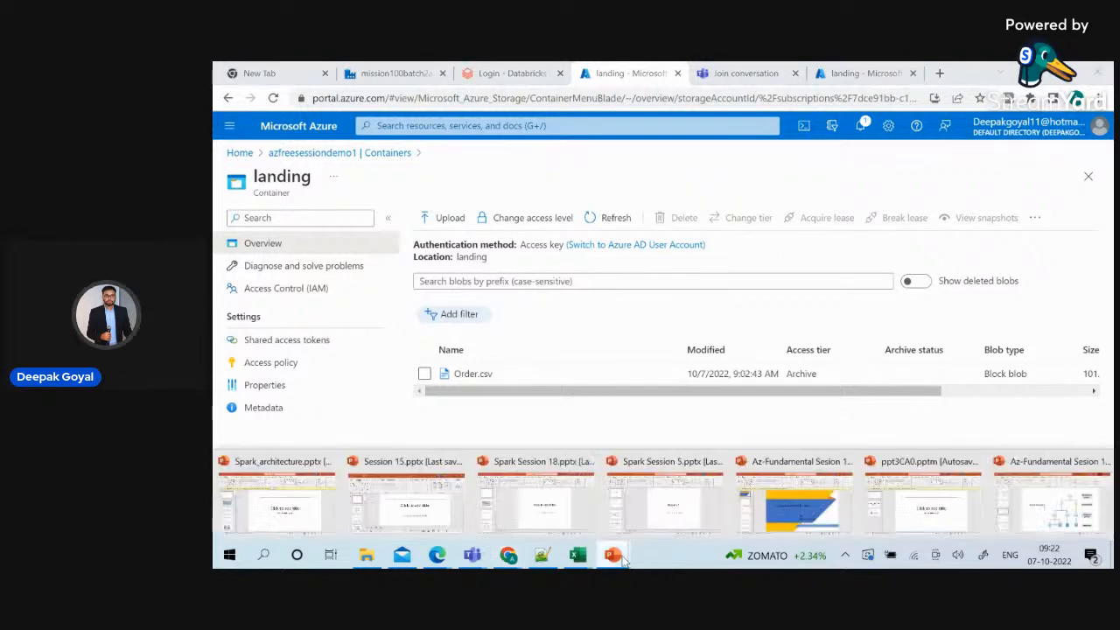
{"action": "left_click", "coordinate": [1076, 487]}
{"action": "scroll", "coordinate": [302, 374], "scroll_direction": "down", "scroll_amount": 3}
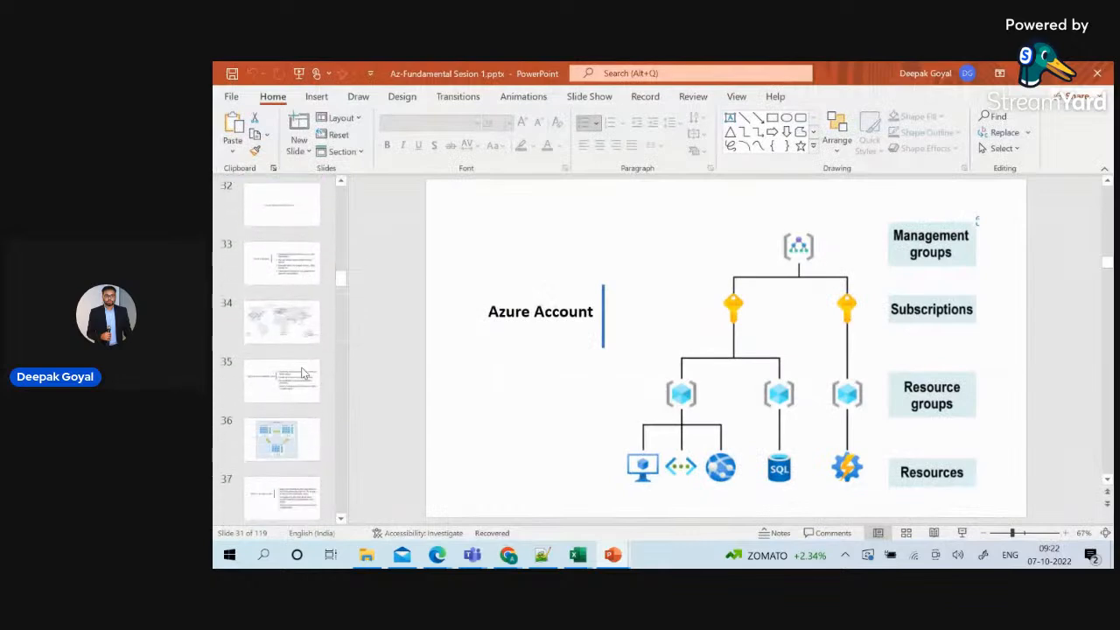
{"action": "scroll", "coordinate": [302, 373], "scroll_direction": "down", "scroll_amount": 2}
{"action": "left_click", "coordinate": [297, 391]}
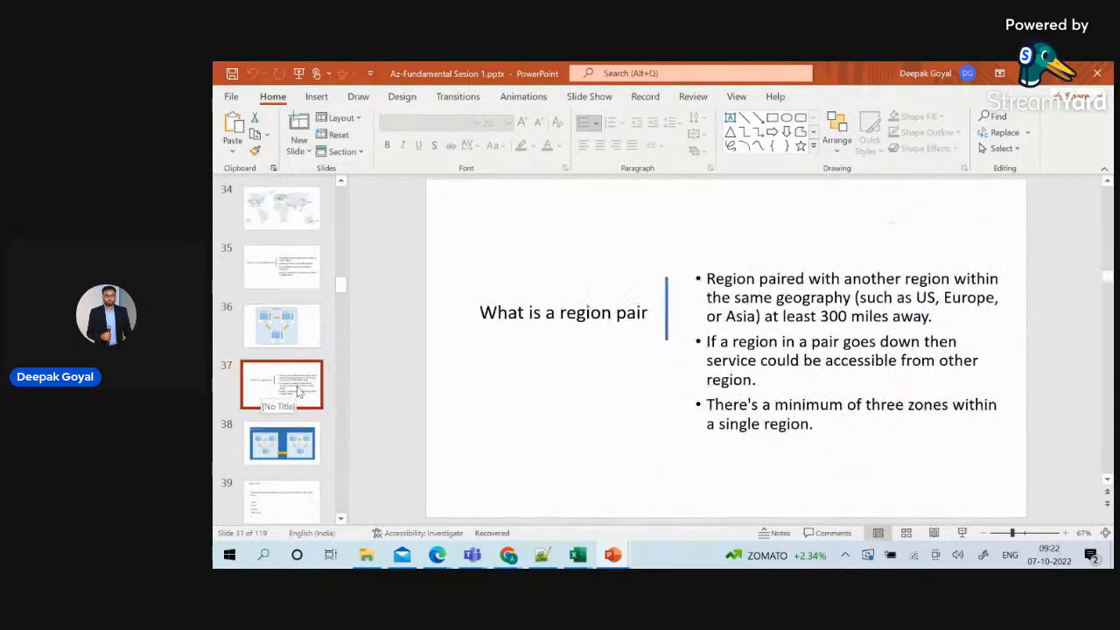
{"action": "key", "text": "Down"}
{"action": "key", "text": "Down"}
{"action": "key", "text": "Down"}
{"action": "key", "text": "Down"}
{"action": "key", "text": "Down"}
{"action": "key", "text": "Down"}
{"action": "key", "text": "Down"}
{"action": "key", "text": "Down"}
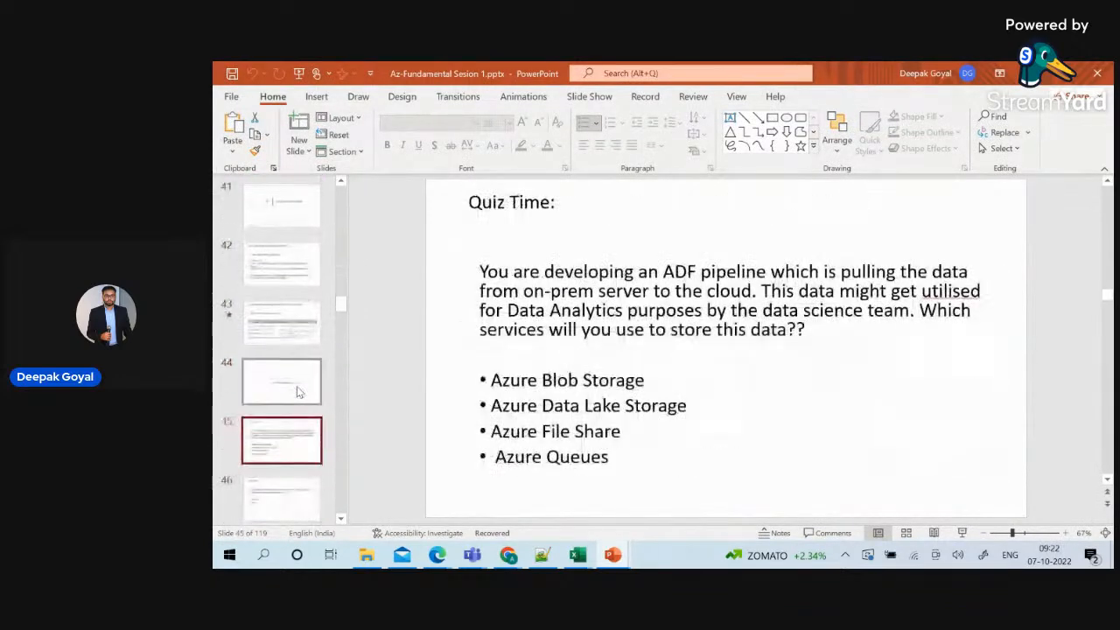
{"action": "key", "text": "Down"}
{"action": "key", "text": "Down"}
{"action": "key", "text": "Down"}
{"action": "key", "text": "Down"}
{"action": "key", "text": "Down"}
{"action": "key", "text": "Down"}
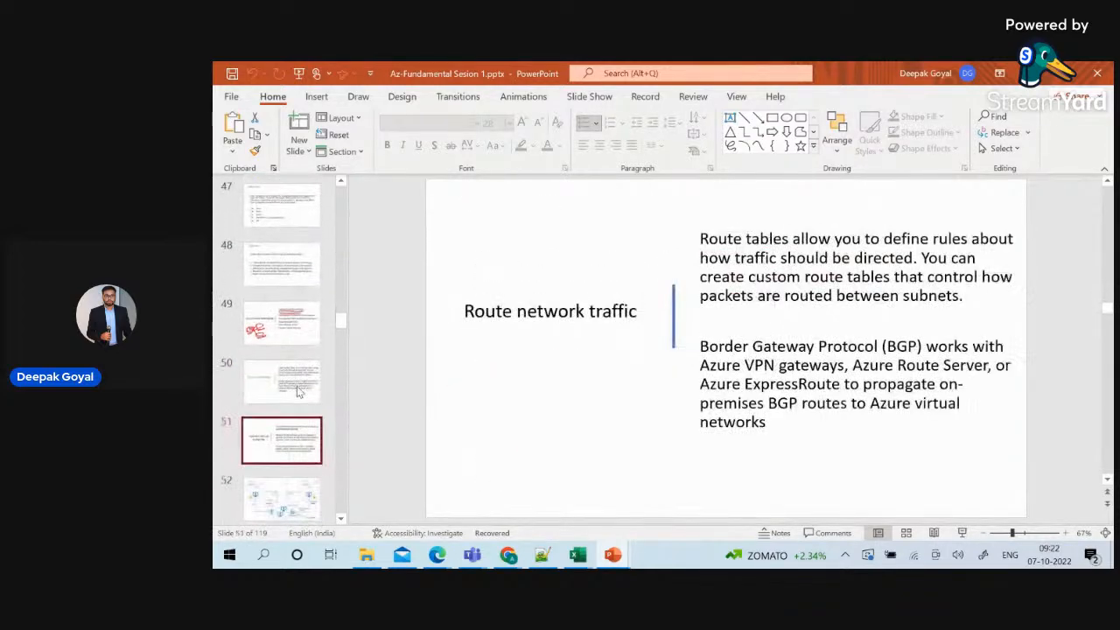
Go back through the slides from Route network traffic to the Create First Virtual Machine lab slide.
{"action": "key", "text": "Up"}
{"action": "key", "text": "Up"}
{"action": "key", "text": "Up"}
{"action": "key", "text": "Up"}
{"action": "key", "text": "Up"}
{"action": "key", "text": "Up"}
{"action": "key", "text": "Up"}
{"action": "key", "text": "Up"}
{"action": "key", "text": "Up"}
{"action": "key", "text": "Up"}
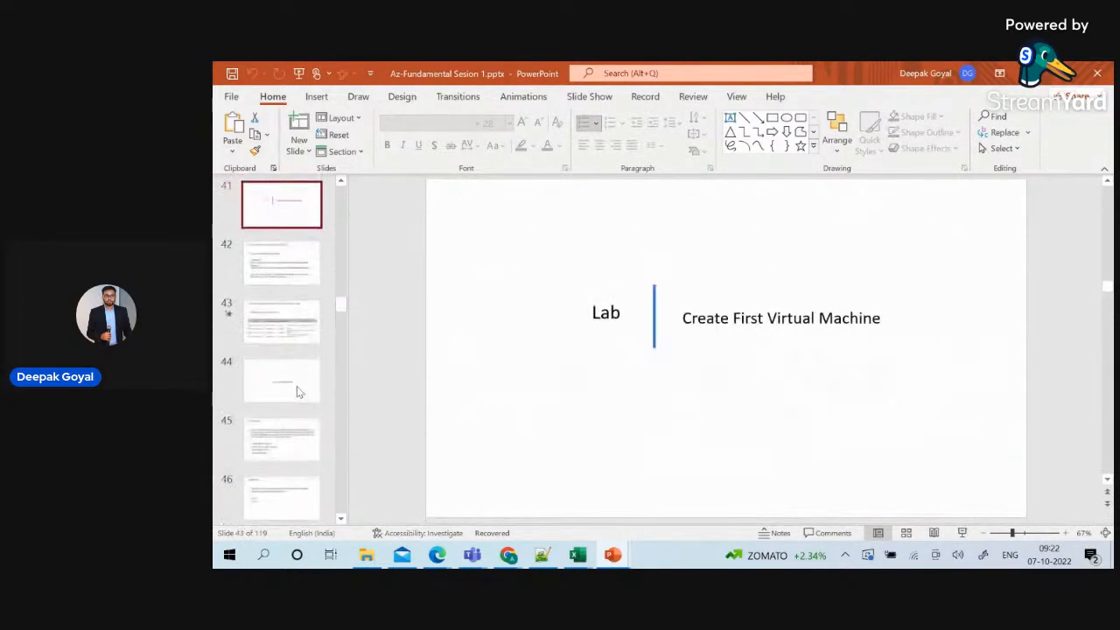